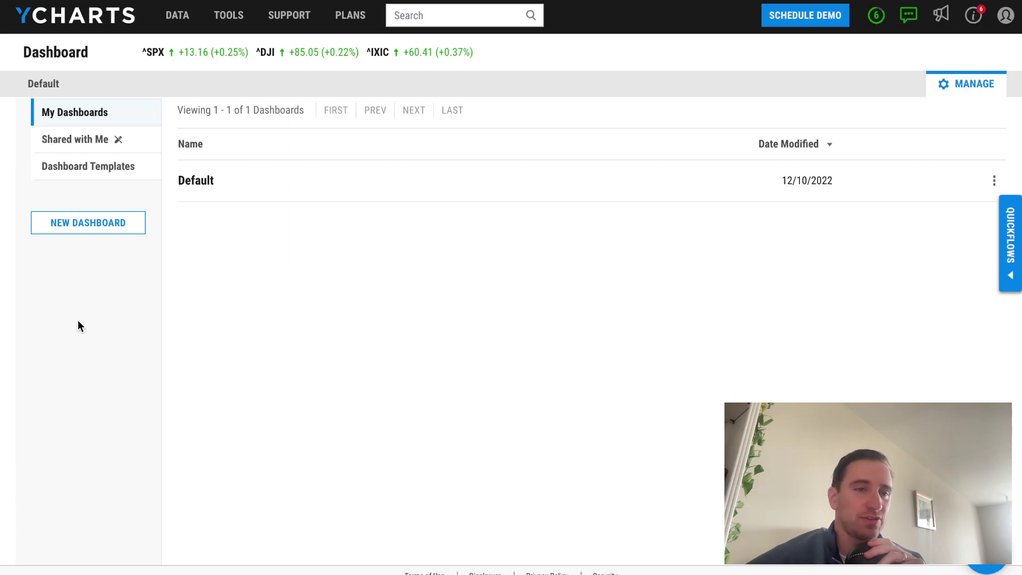
# Open a new Fundamental Chart from the visualization tools
pyautogui.click(114, 163)
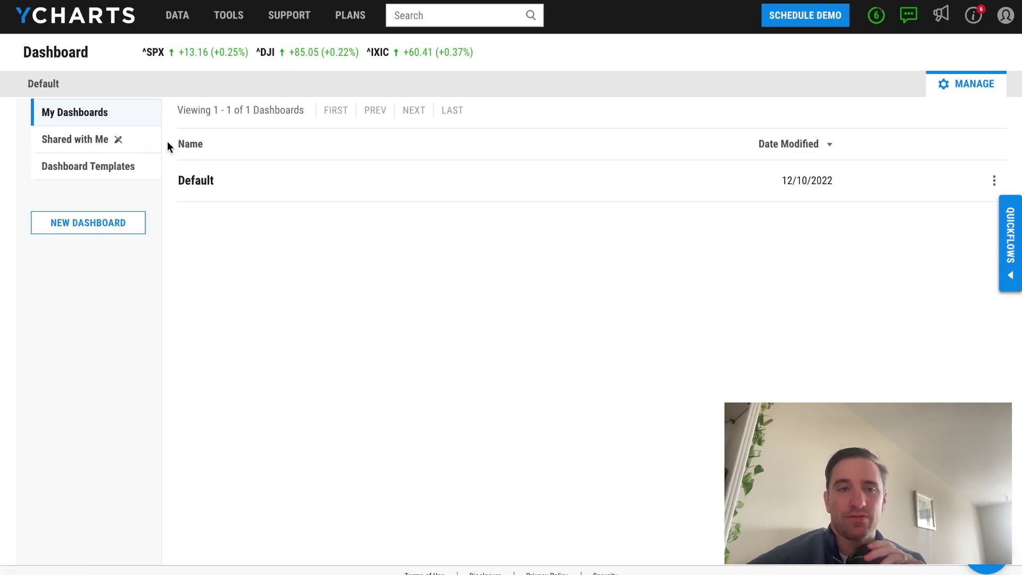
pyautogui.click(88, 15)
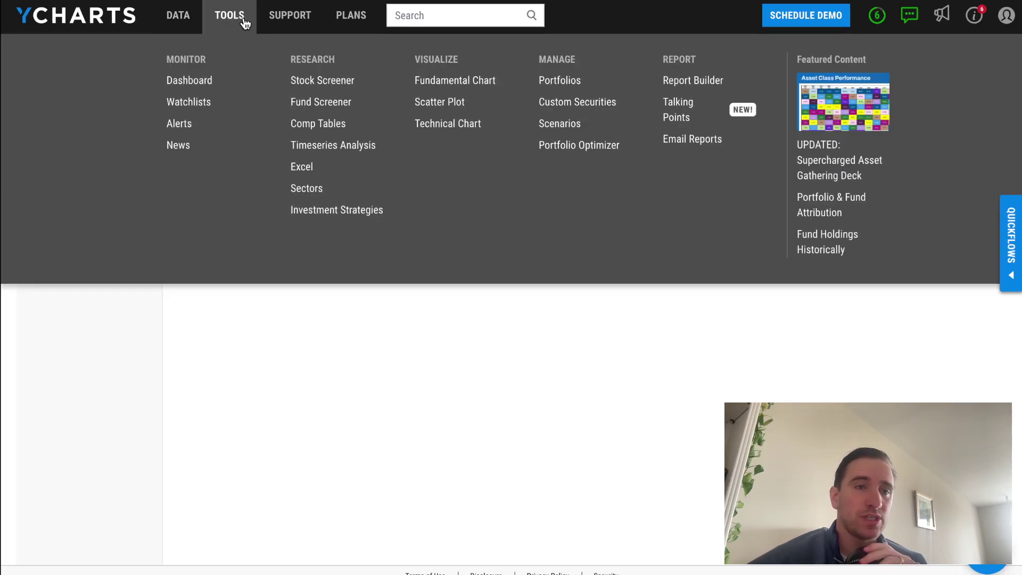
pyautogui.moveTo(241, 25)
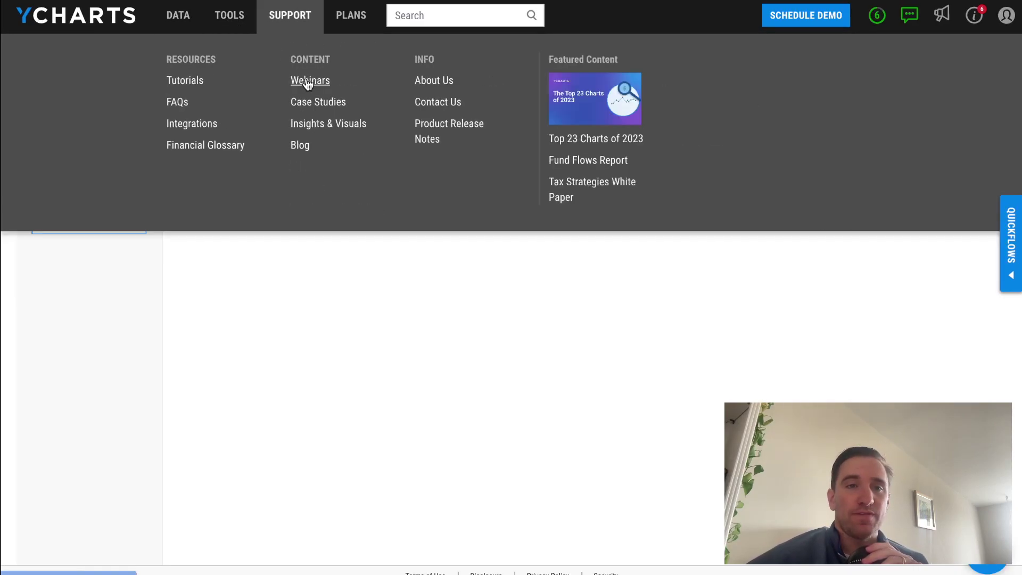
pyautogui.click(442, 87)
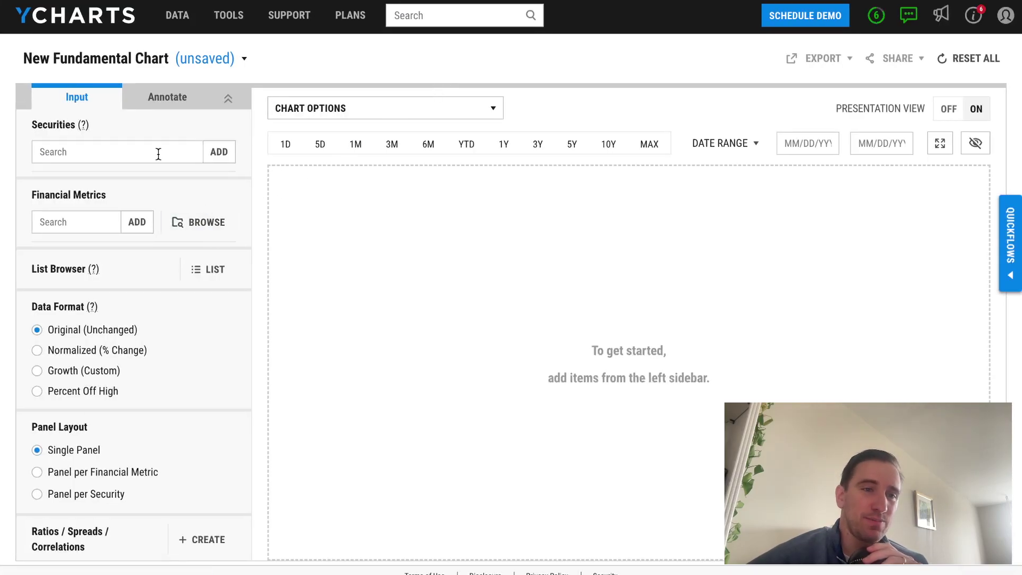
# Add Apple Inc (AAPL) as the security on the new chart
pyautogui.click(158, 154)
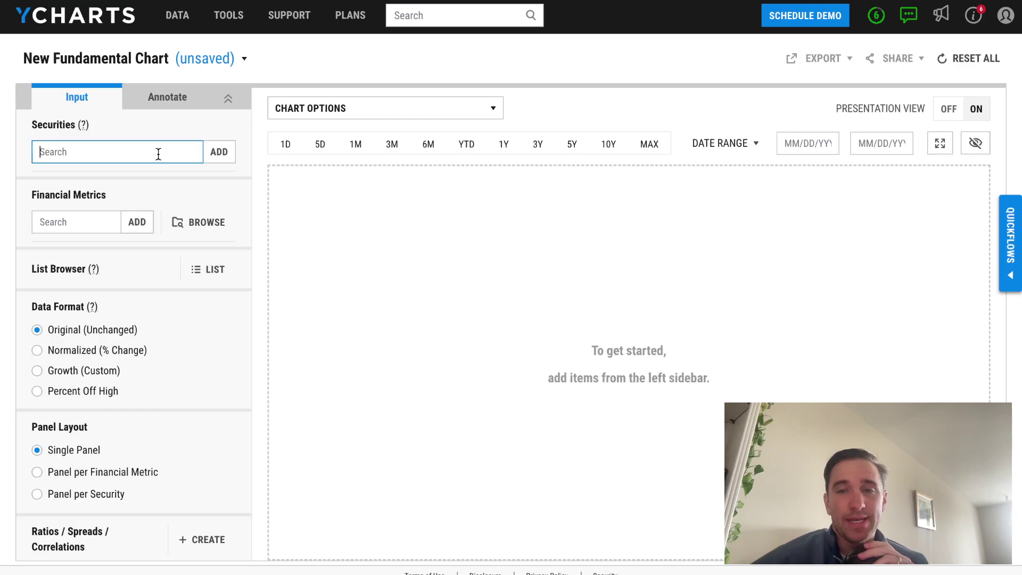
pyautogui.write('aapl')
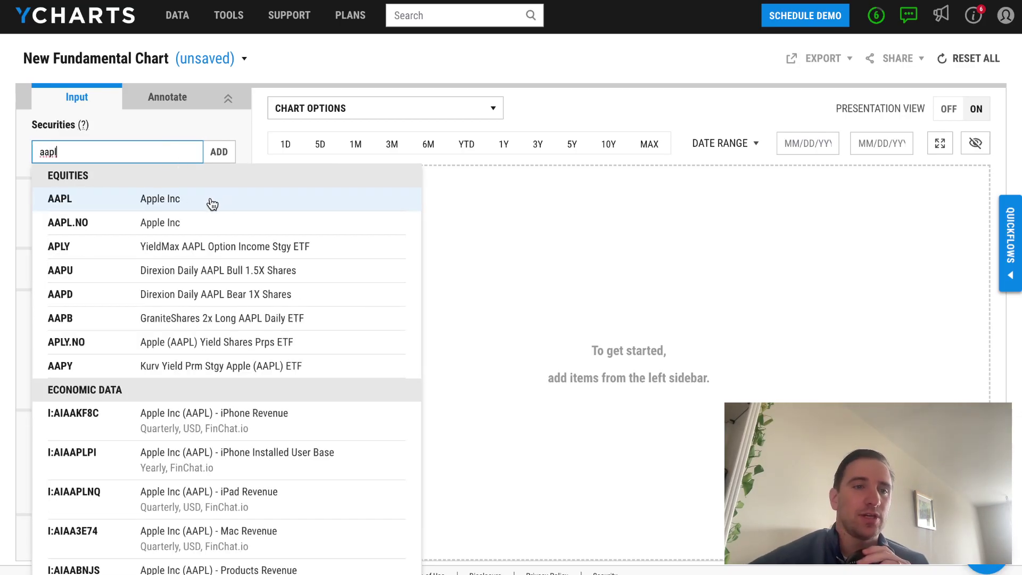
pyautogui.click(212, 200)
pyautogui.click(63, 158)
pyautogui.scroll(-1, 58, 158)
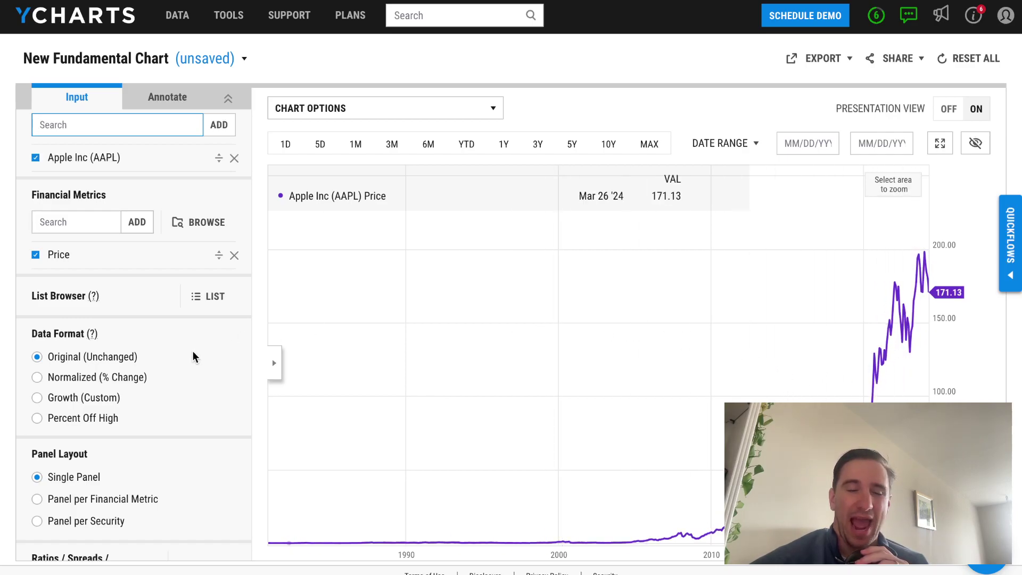
# Browse the financial metric categories, such as Cash Flows Statement, Institutional and Insider Holdings, Shareholder Payouts and Company Attributes, to see the metrics they offer
pyautogui.click(45, 219)
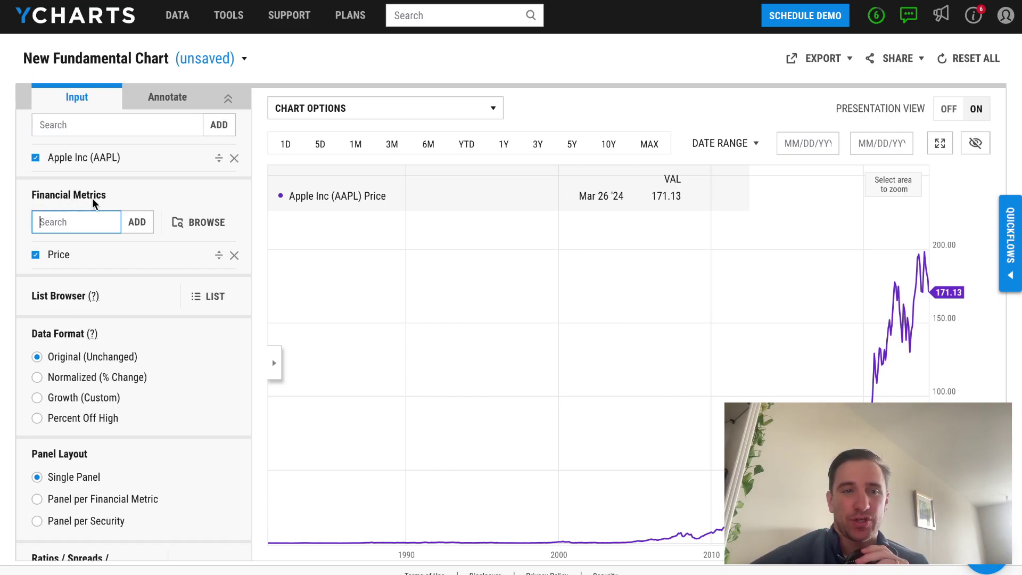
pyautogui.scroll(1, 99, 202)
pyautogui.click(195, 243)
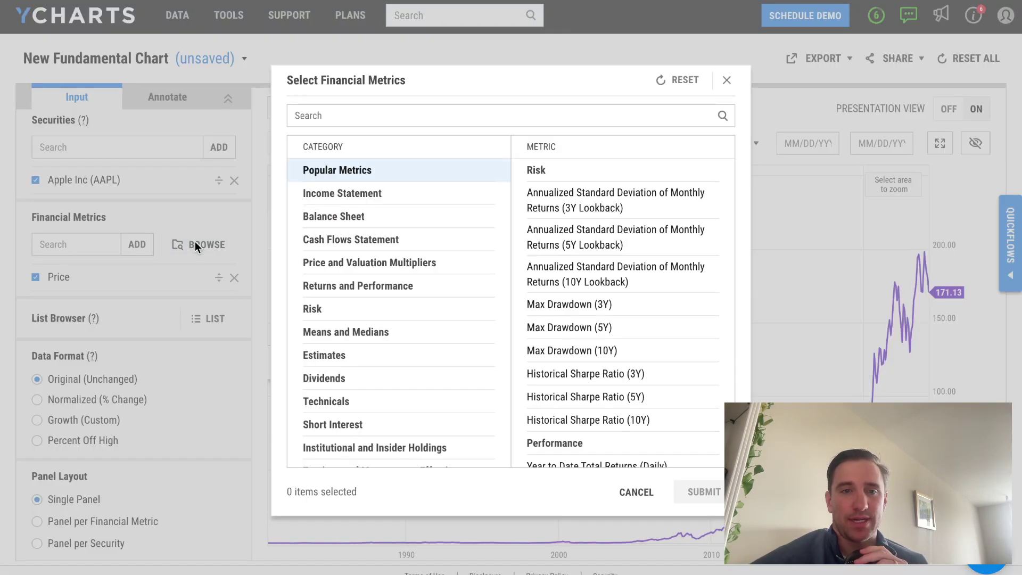
pyautogui.click(375, 240)
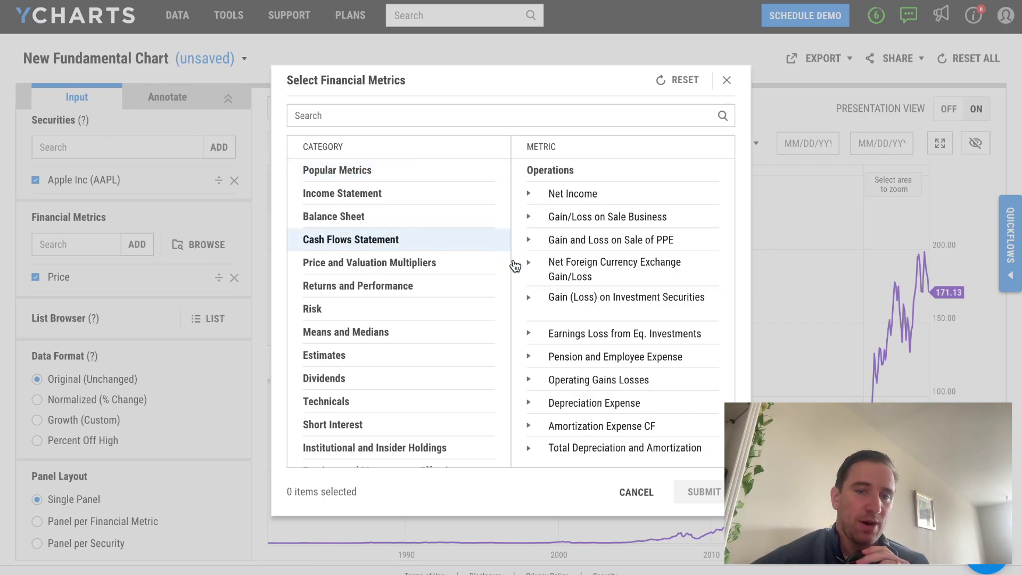
pyautogui.scroll(-2, 425, 290)
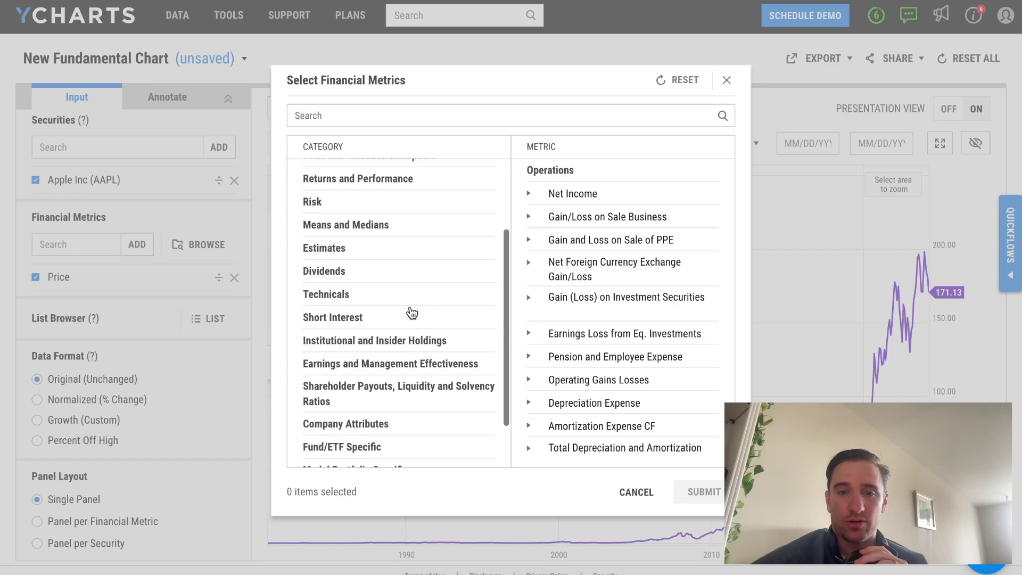
pyautogui.click(404, 319)
pyautogui.click(403, 352)
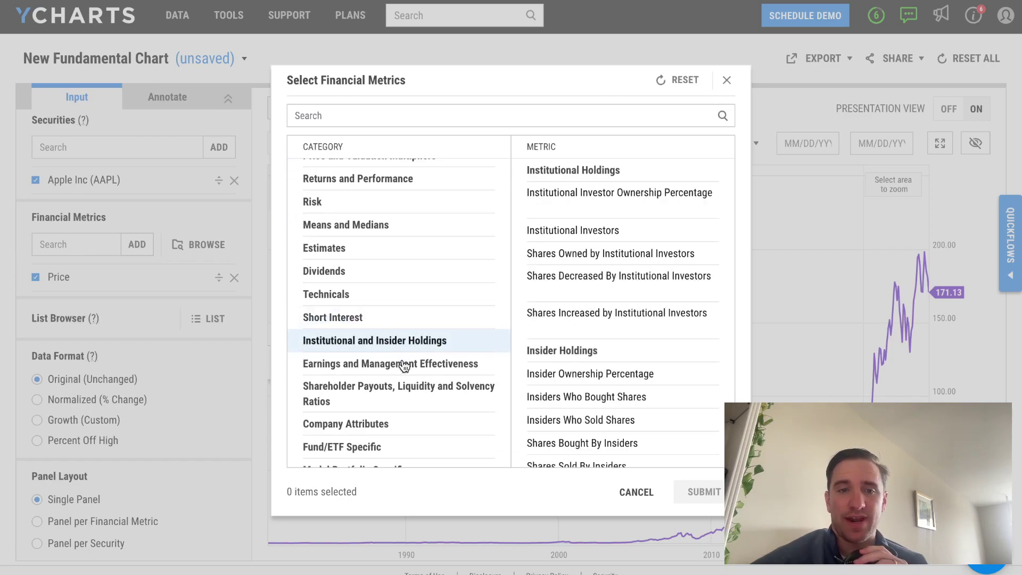
pyautogui.click(404, 366)
pyautogui.click(402, 391)
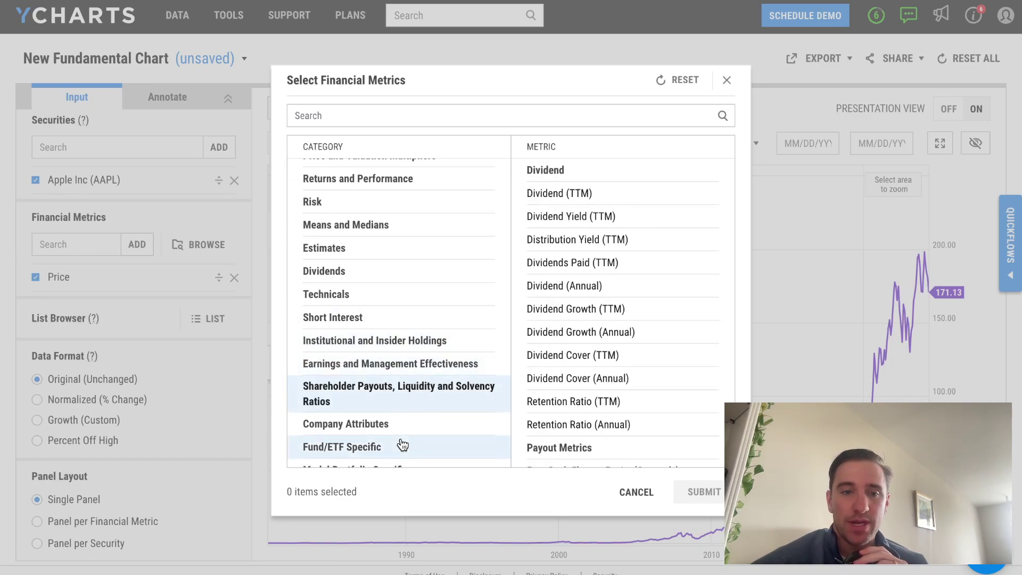
pyautogui.click(399, 445)
pyautogui.click(399, 424)
pyautogui.scroll(5, 401, 330)
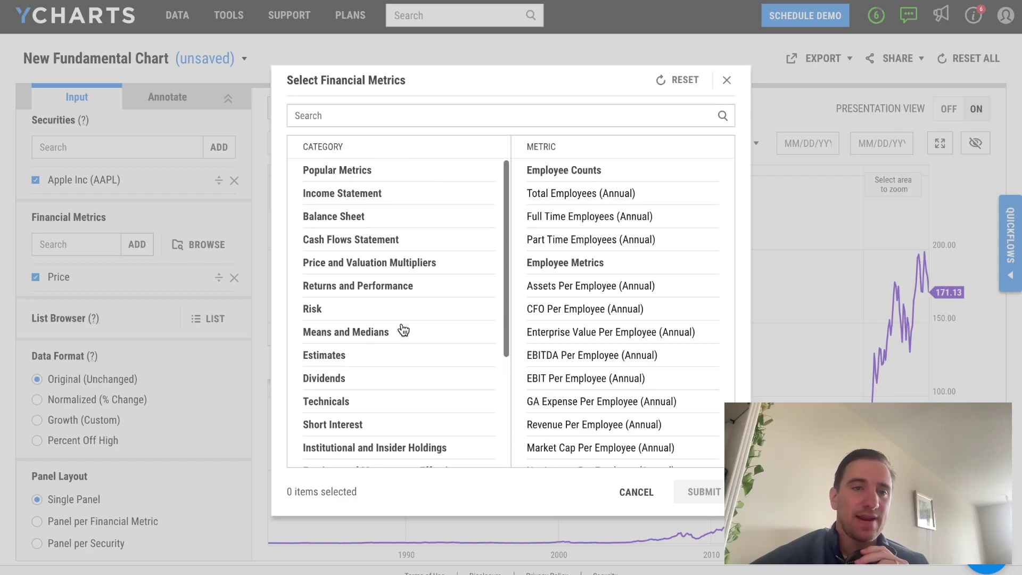
# Search the metrics for "free" and add Free Cash Flow (TTM) to the Apple chart
pyautogui.click(336, 117)
pyautogui.write('free')
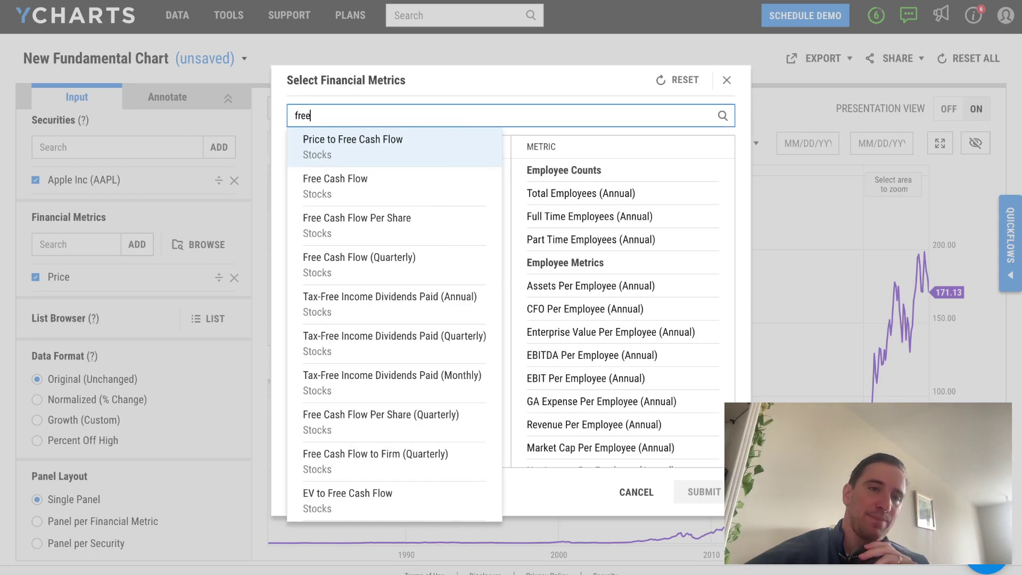
pyautogui.click(347, 185)
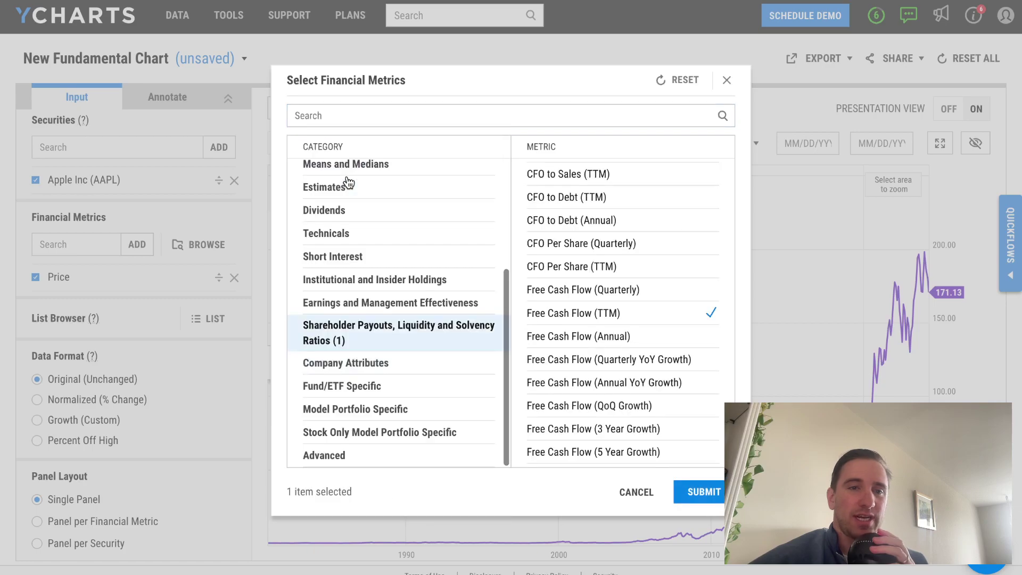
pyautogui.click(707, 488)
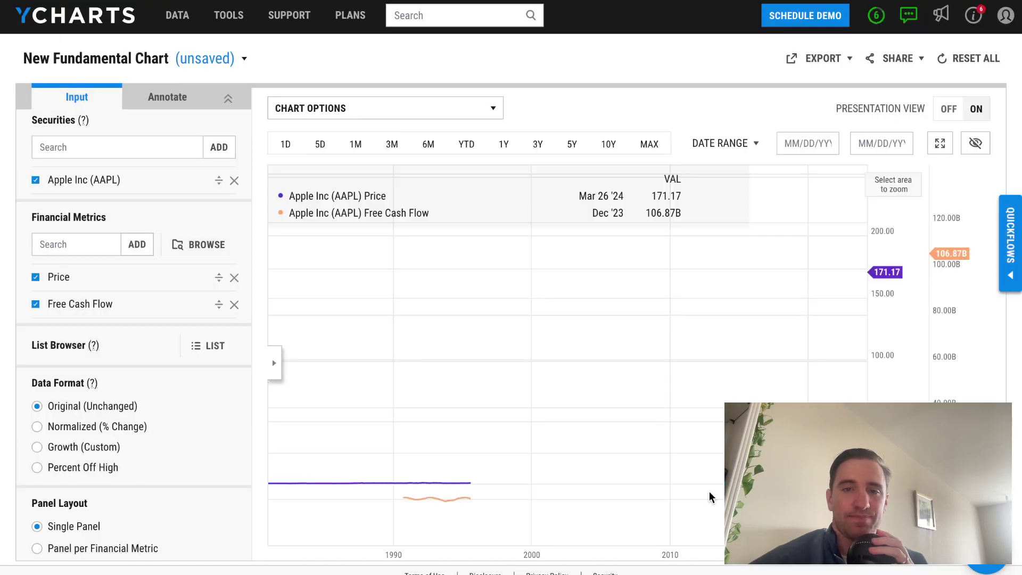
# Remove the Price metric from the chart, keeping only Free Cash Flow
pyautogui.click(36, 277)
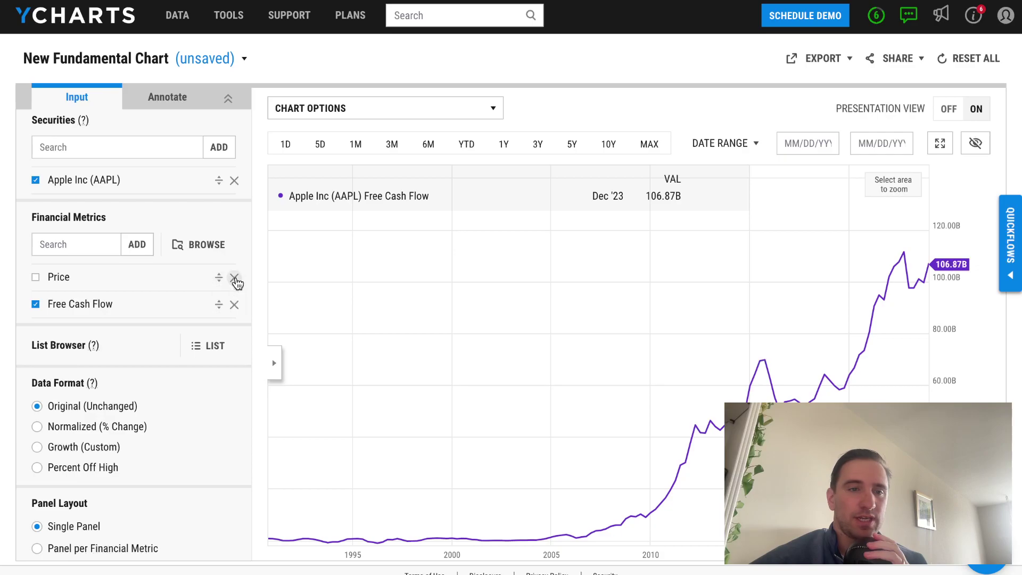
pyautogui.click(235, 278)
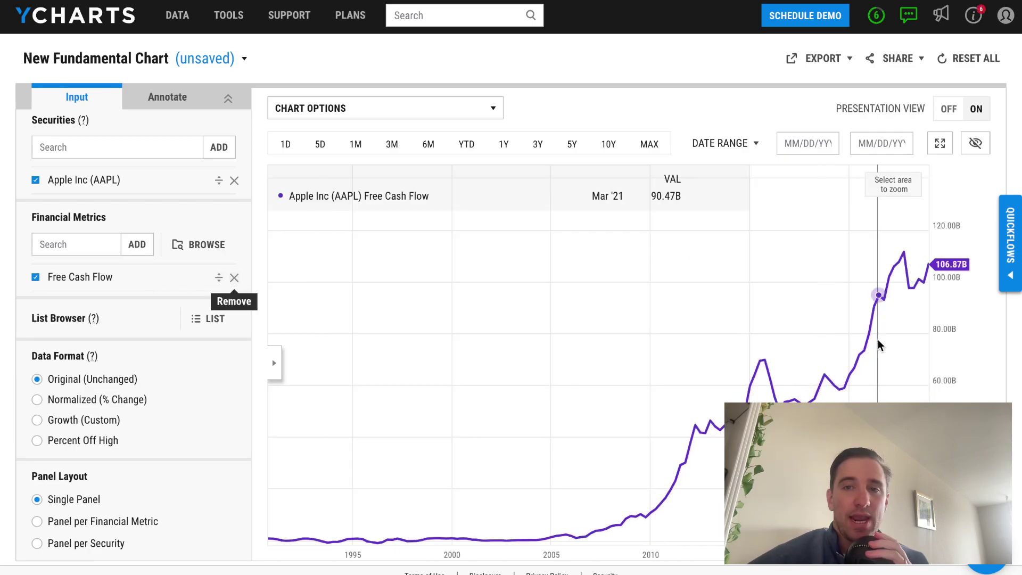
pyautogui.scroll(-1, 872, 357)
pyautogui.scroll(1, 873, 358)
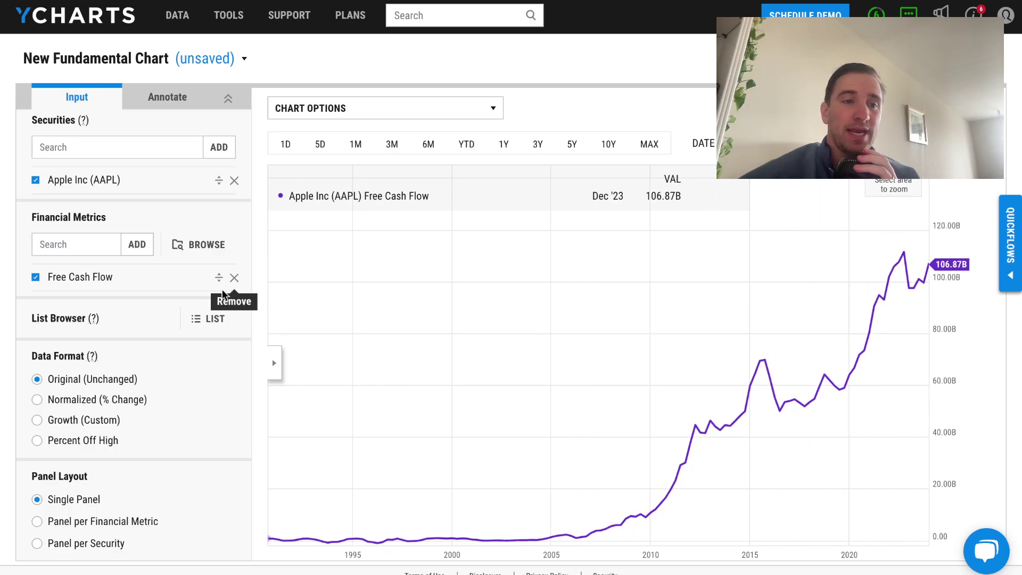
# Add the Revenue (Quarterly) metric to the chart and limit the time range to 5 years
pyautogui.click(36, 247)
pyautogui.write('reve')
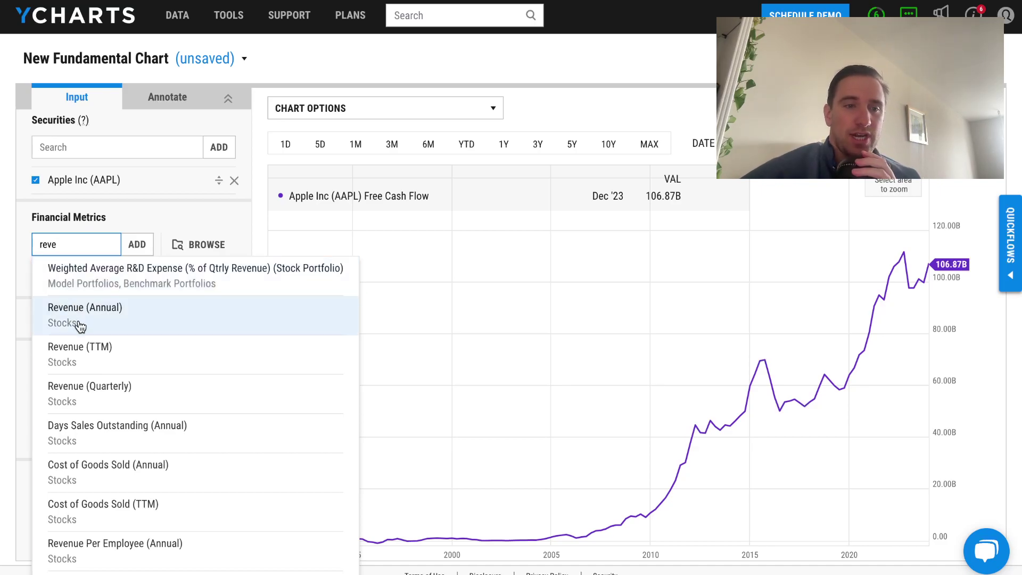
pyautogui.click(106, 385)
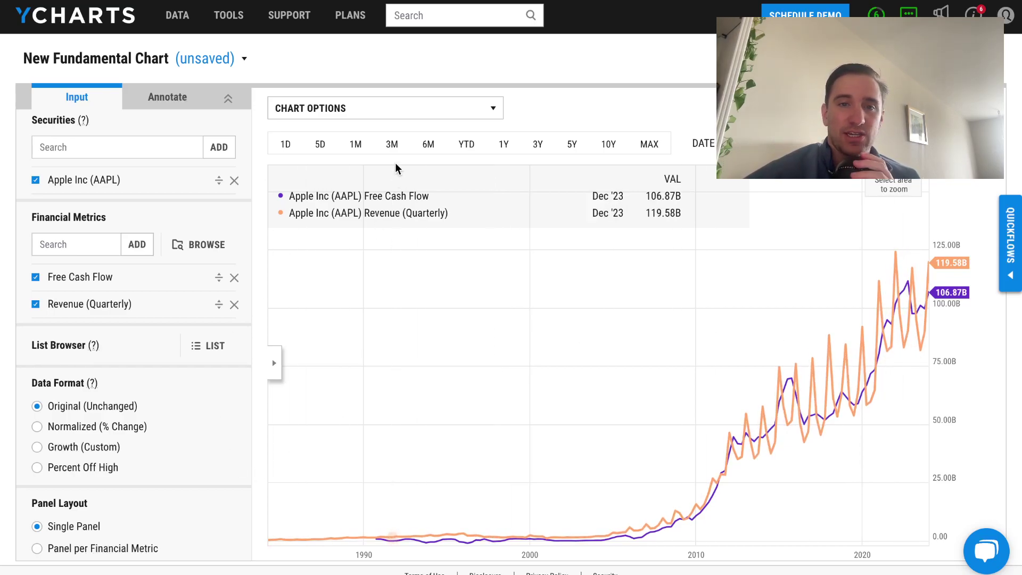
pyautogui.click(537, 149)
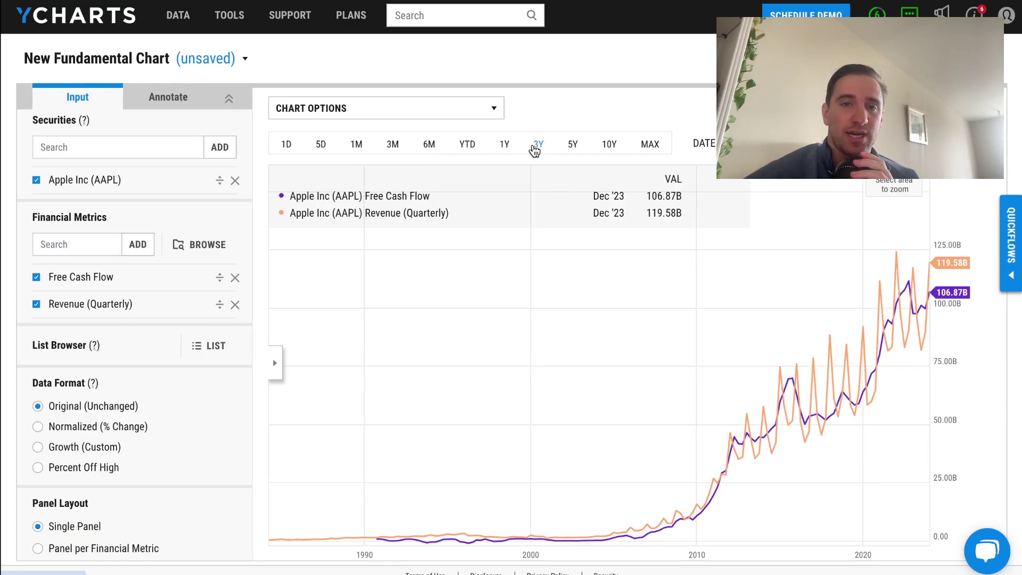
pyautogui.click(572, 149)
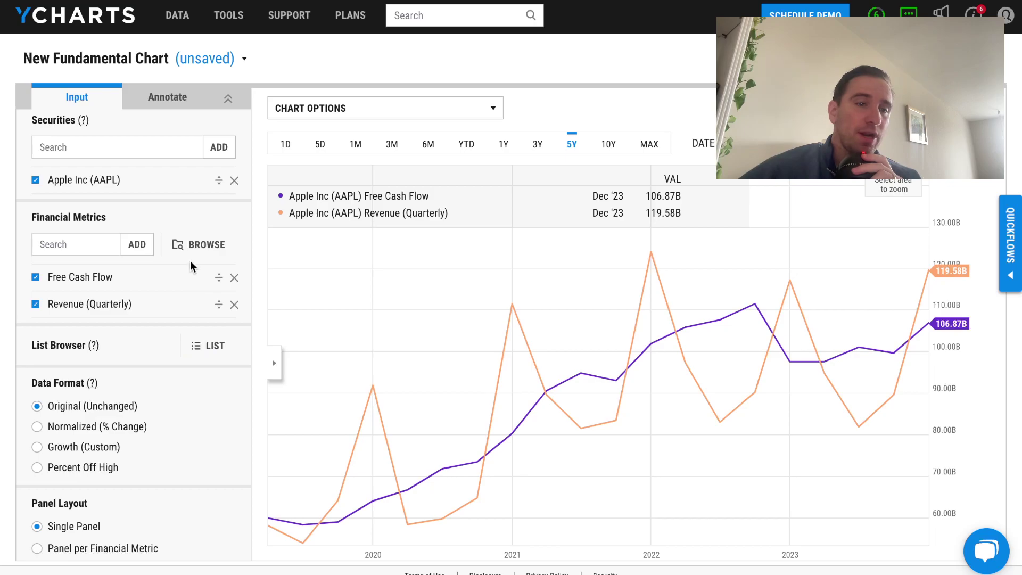
# Try the Normalized (% Change) data format on the chart, and switch it to Growth (Custom)
pyautogui.scroll(-2, 124, 418)
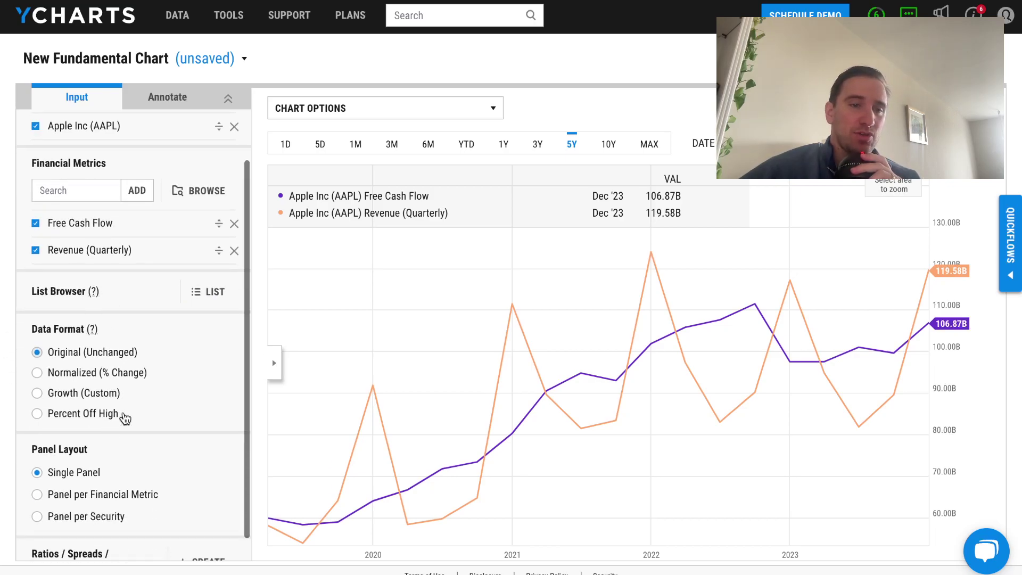
pyautogui.click(60, 349)
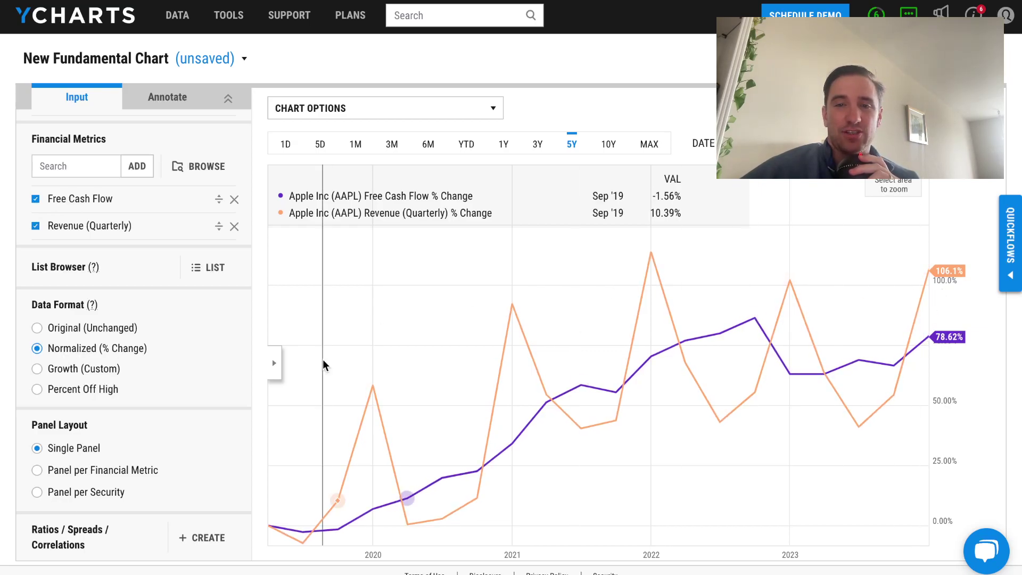
pyautogui.click(85, 369)
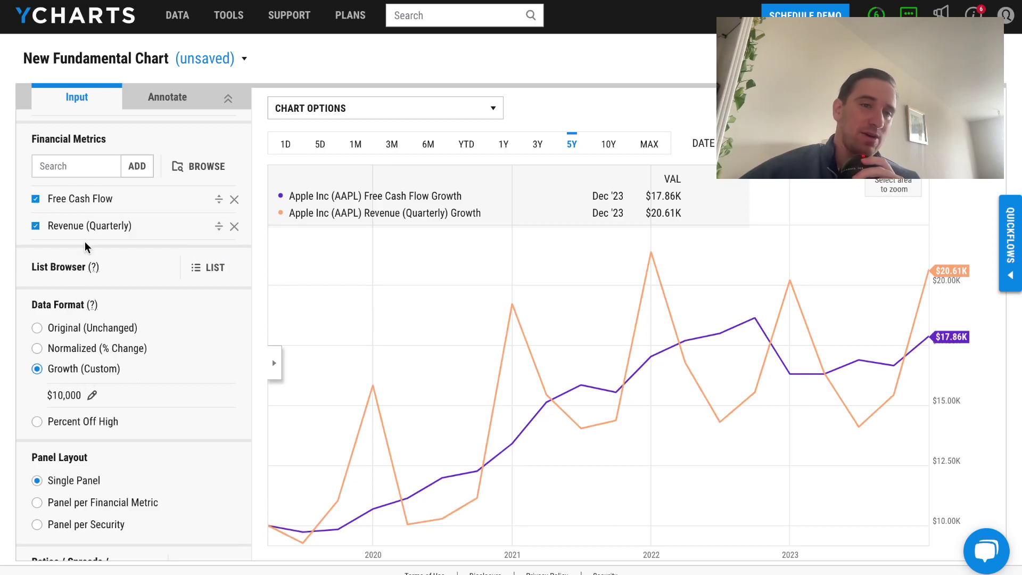
# Add the Price metric to the chart and hide Free Cash Flow and Revenue (Quarterly)
pyautogui.write('price')
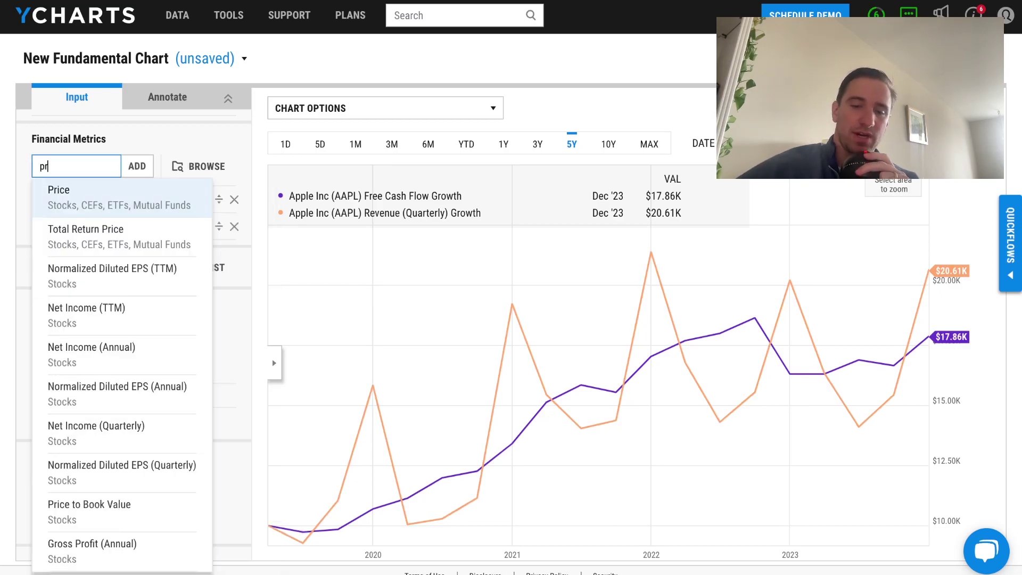
pyautogui.click(92, 201)
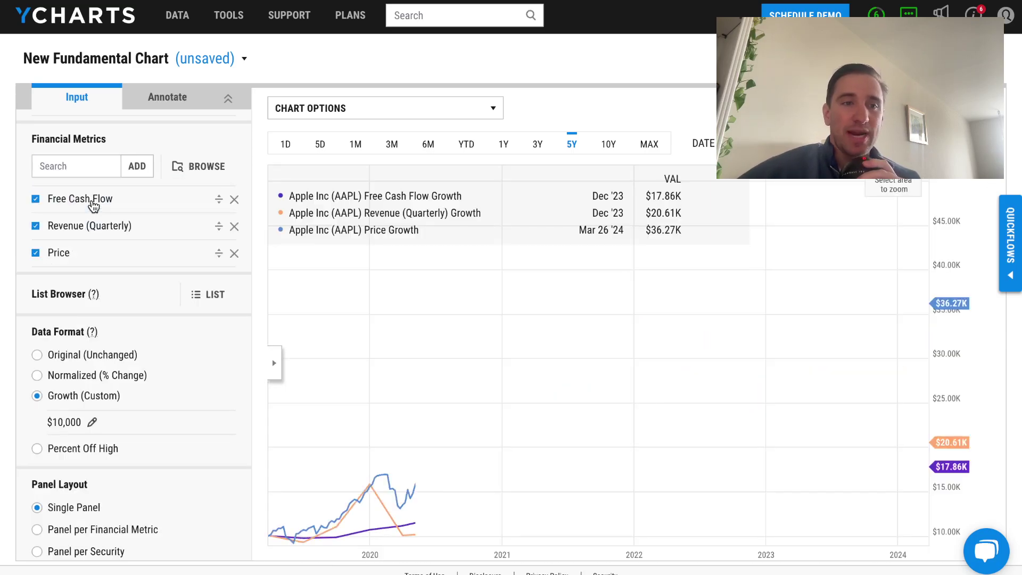
pyautogui.click(35, 199)
pyautogui.click(36, 227)
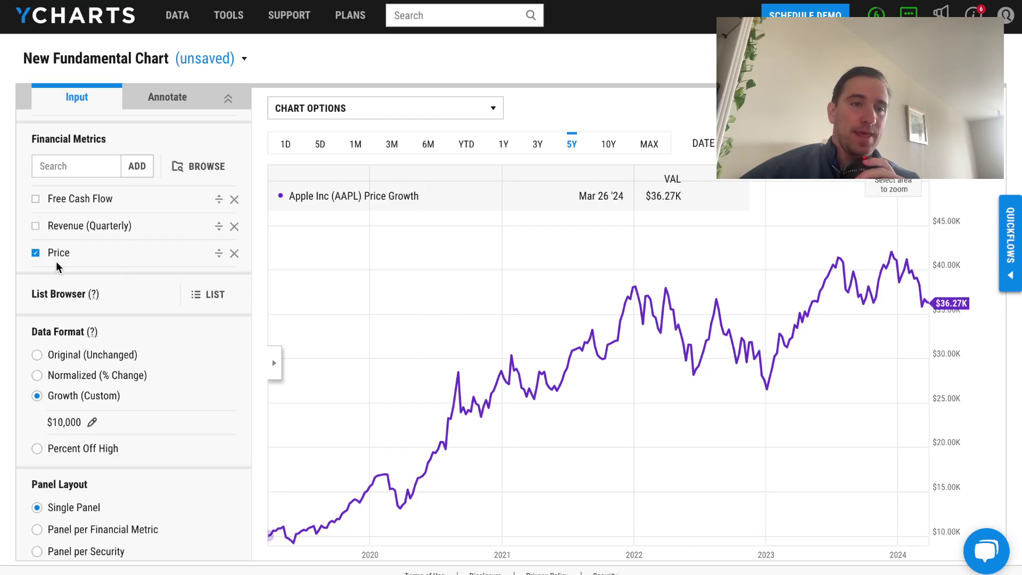
# Show Revenue (Quarterly) and Free Cash Flow again and change the data format to Percent Off High
pyautogui.click(36, 227)
pyautogui.click(36, 199)
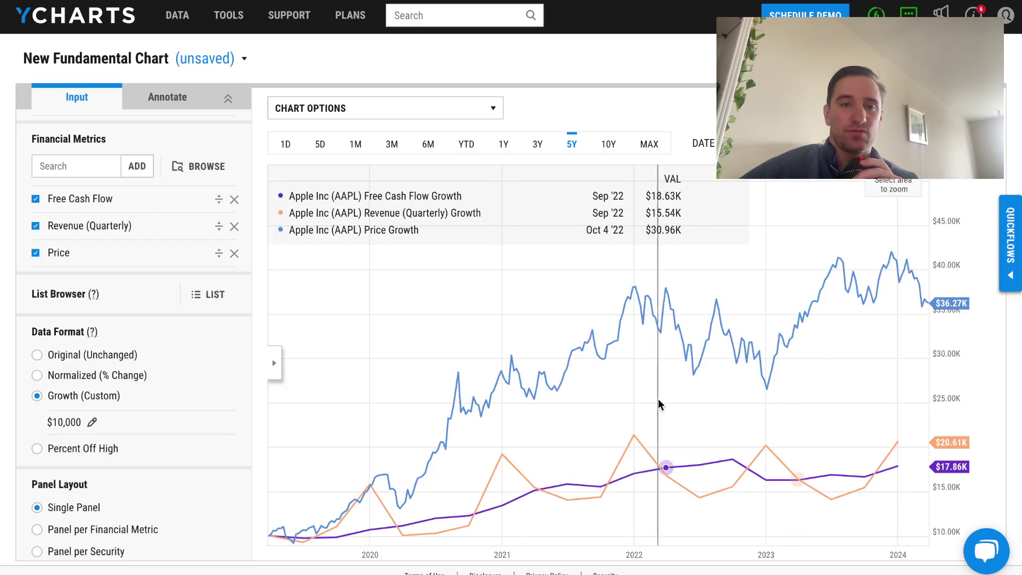
pyautogui.click(36, 449)
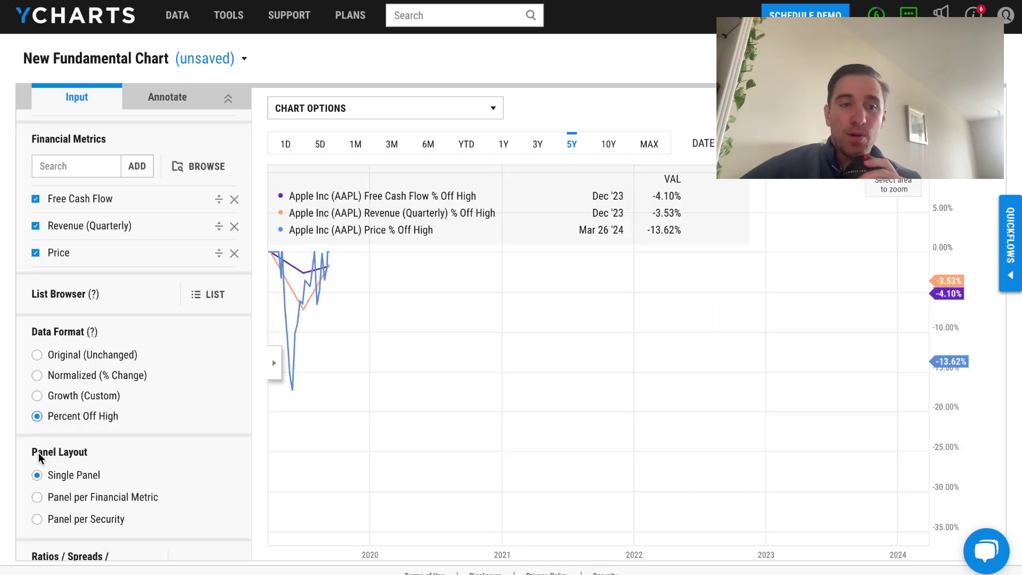
# Plot Free Cash Flow and Revenue (Quarterly) without Price, and hide both of them to plot Price alone
pyautogui.click(36, 255)
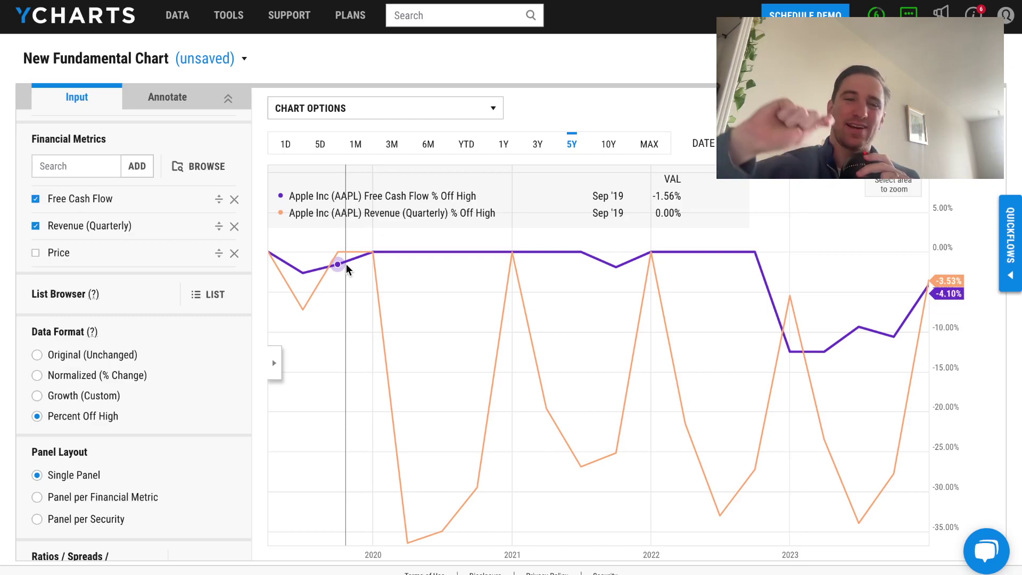
pyautogui.click(71, 227)
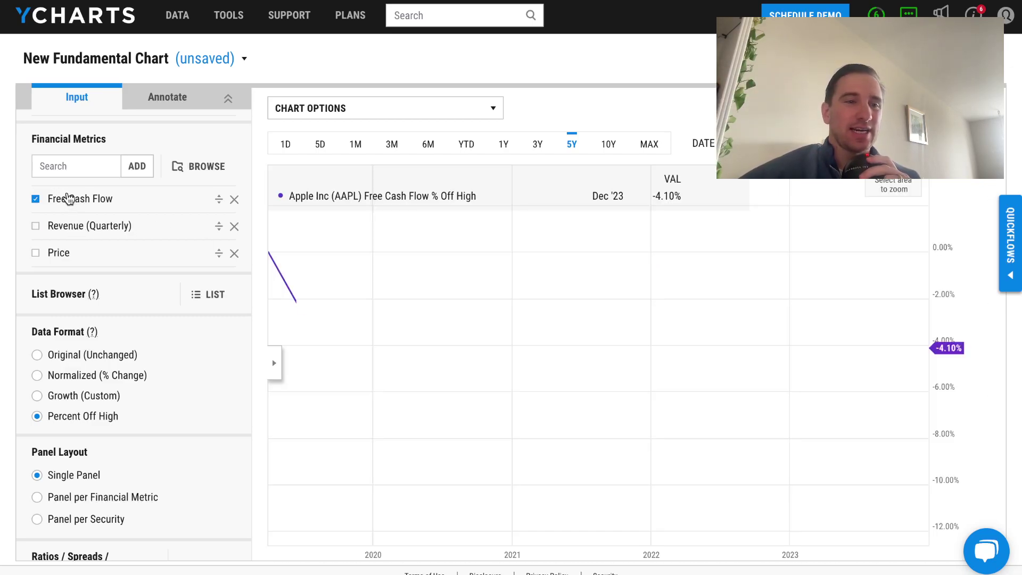
pyautogui.click(67, 200)
pyautogui.click(58, 259)
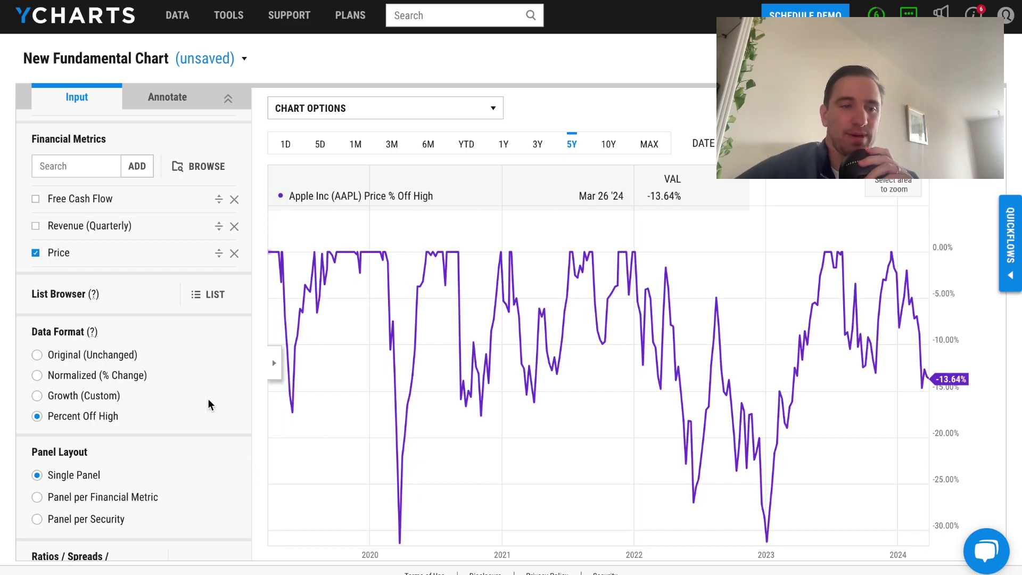
# Plot Free Cash Flow, Revenue (Quarterly) and Price in the Original (Unchanged) data format with a separate panel per financial metric
pyautogui.scroll(-1, 207, 401)
pyautogui.click(116, 469)
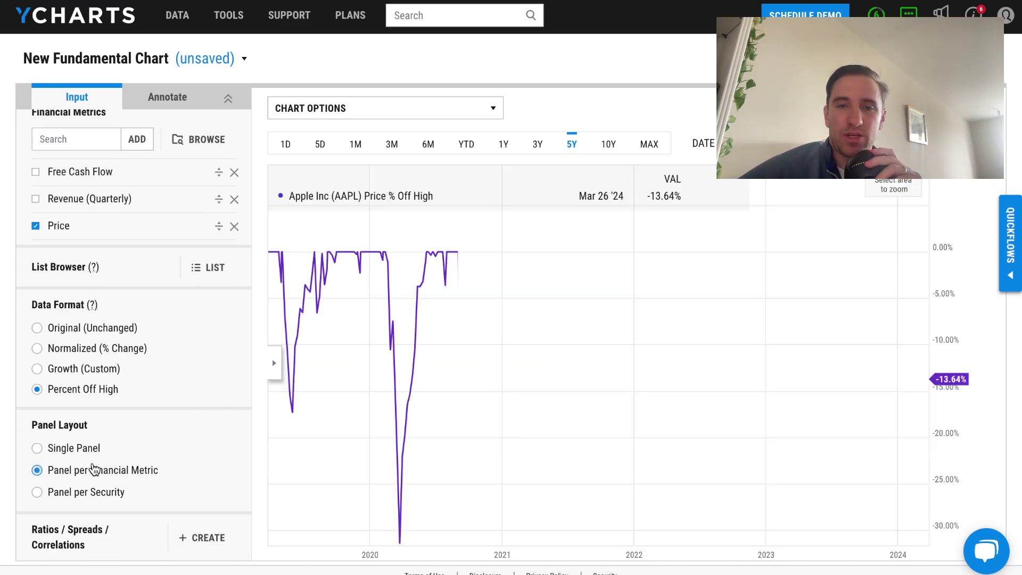
pyautogui.click(68, 202)
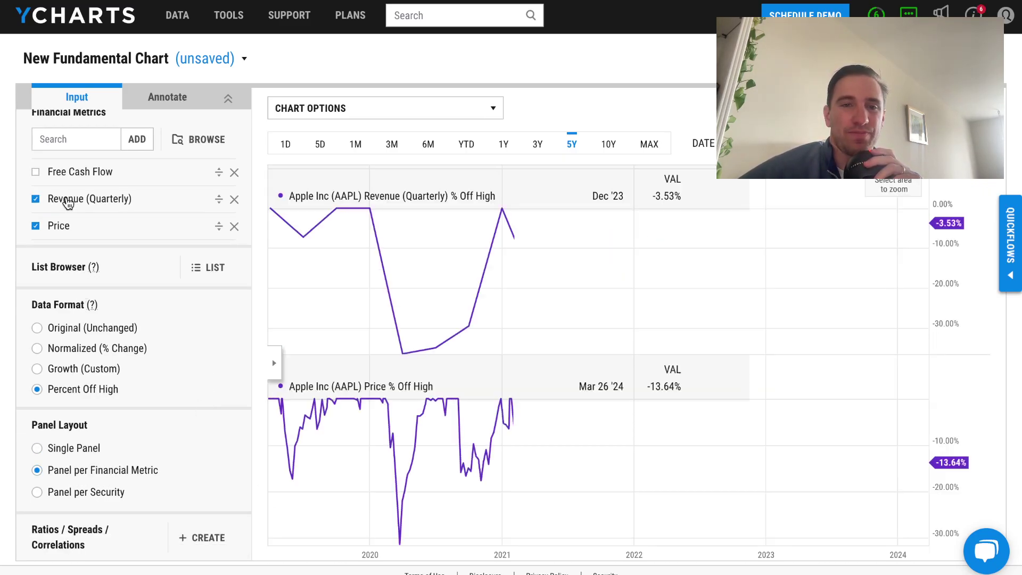
pyautogui.click(66, 330)
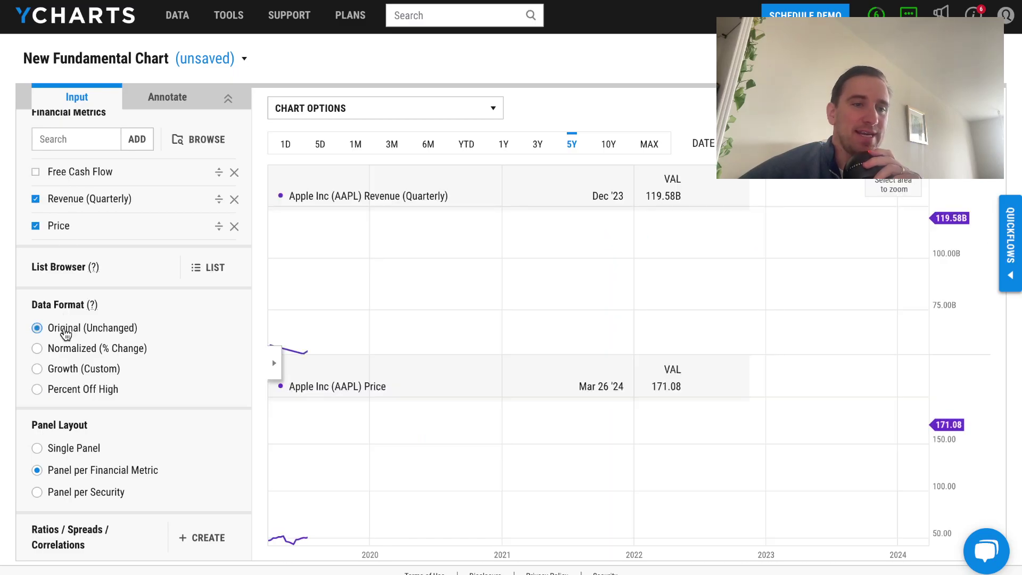
pyautogui.click(78, 174)
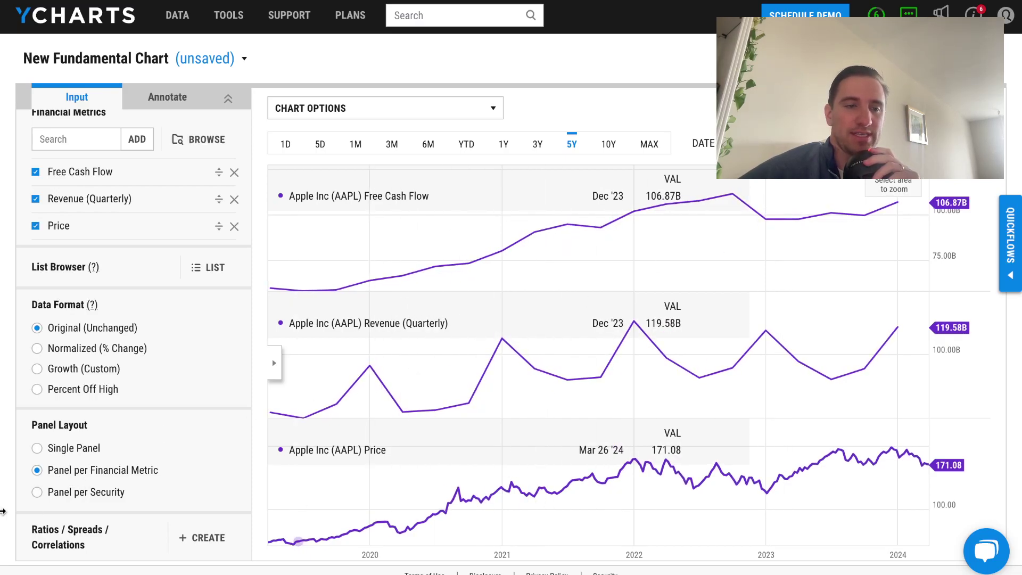
# Change the panel layout to Panel per Security and add Alphabet Inc (GOOGL) to the chart's securities
pyautogui.click(80, 494)
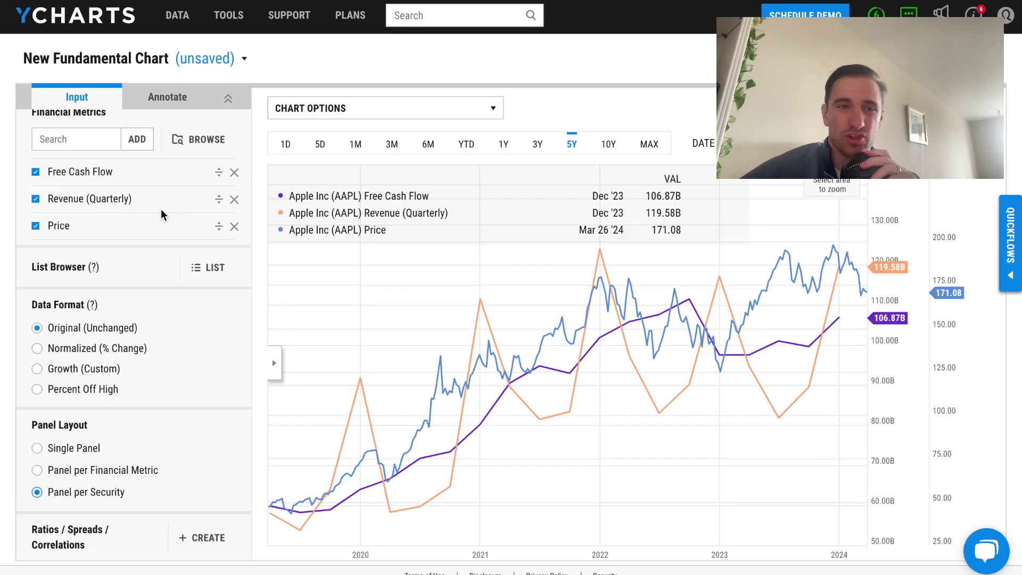
pyautogui.scroll(1, 155, 308)
pyautogui.scroll(2, 155, 313)
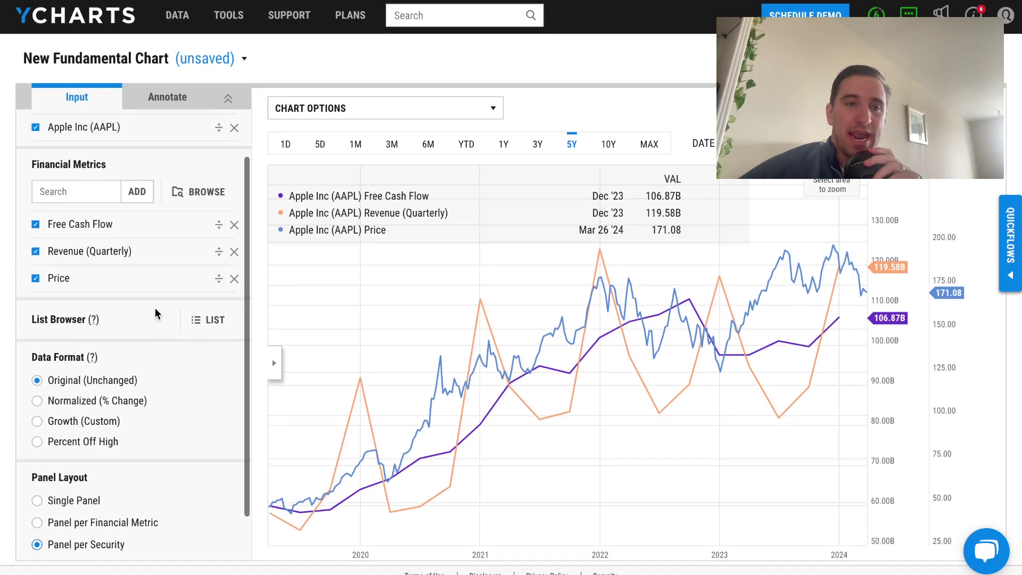
pyautogui.click(112, 150)
pyautogui.write('g')
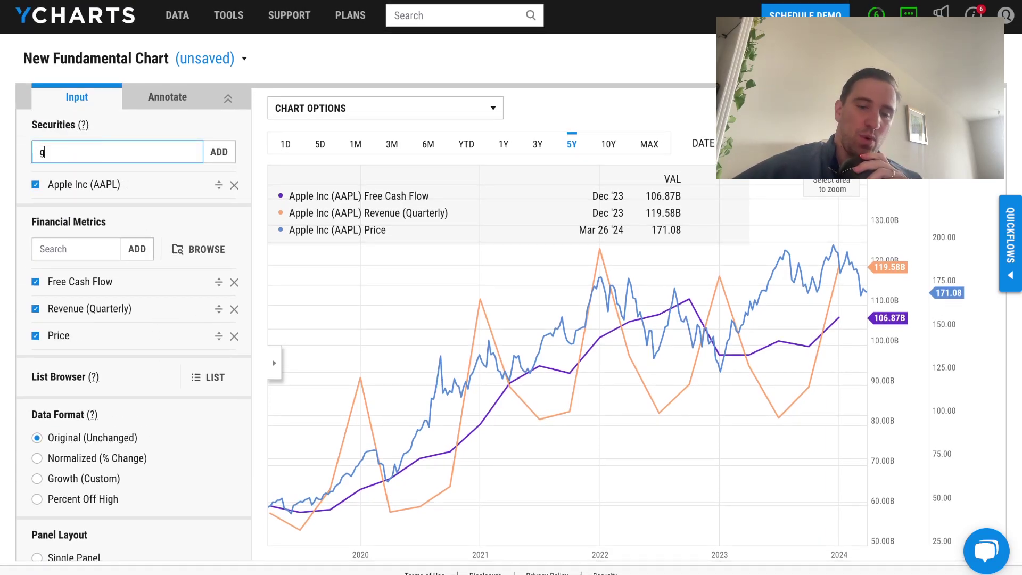
pyautogui.write('oogl')
pyautogui.click(150, 205)
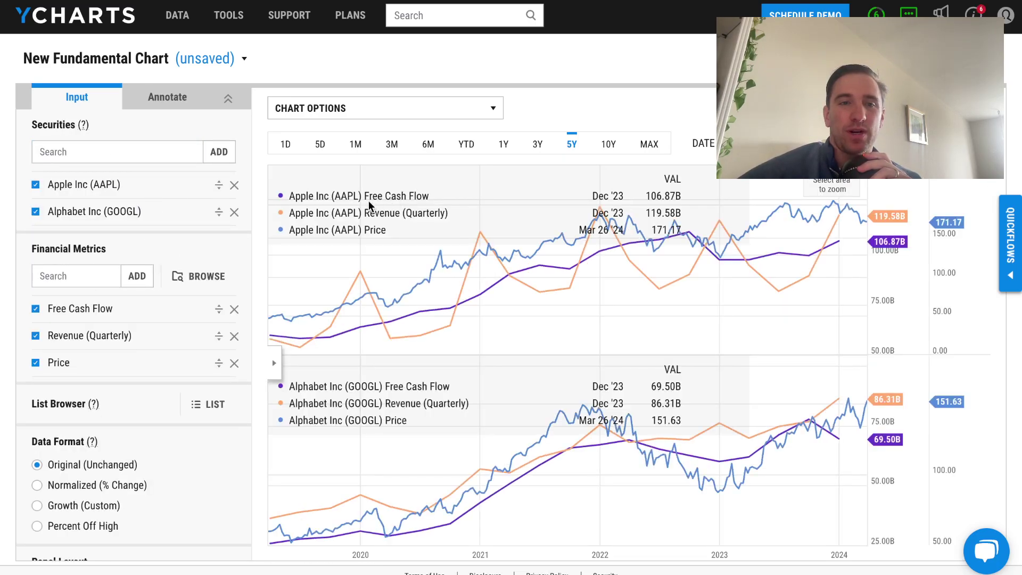
# Hide the Price and Revenue (Quarterly) metrics so that only Free Cash Flow is plotted for both companies
pyautogui.scroll(-2, 75, 242)
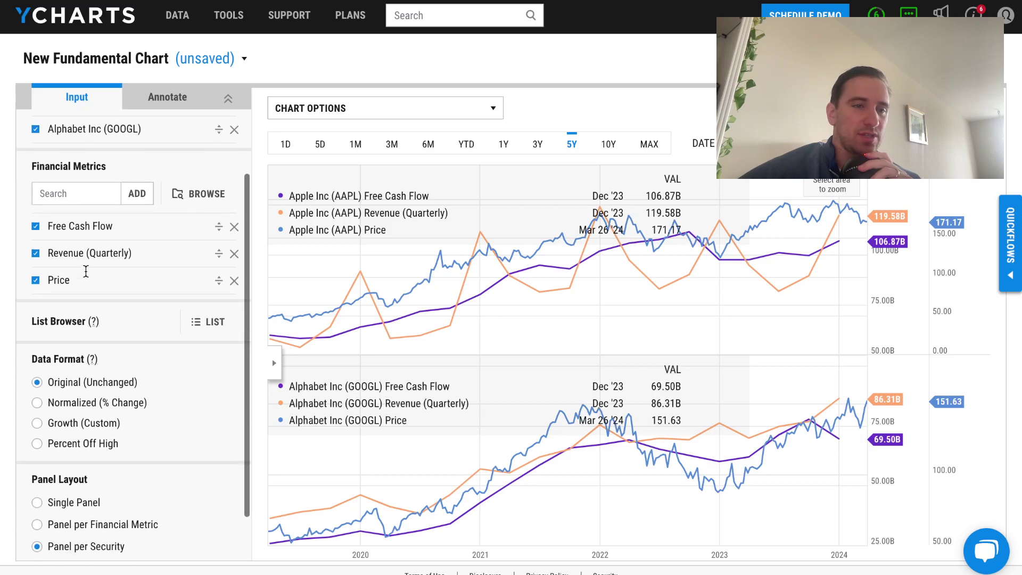
pyautogui.click(61, 280)
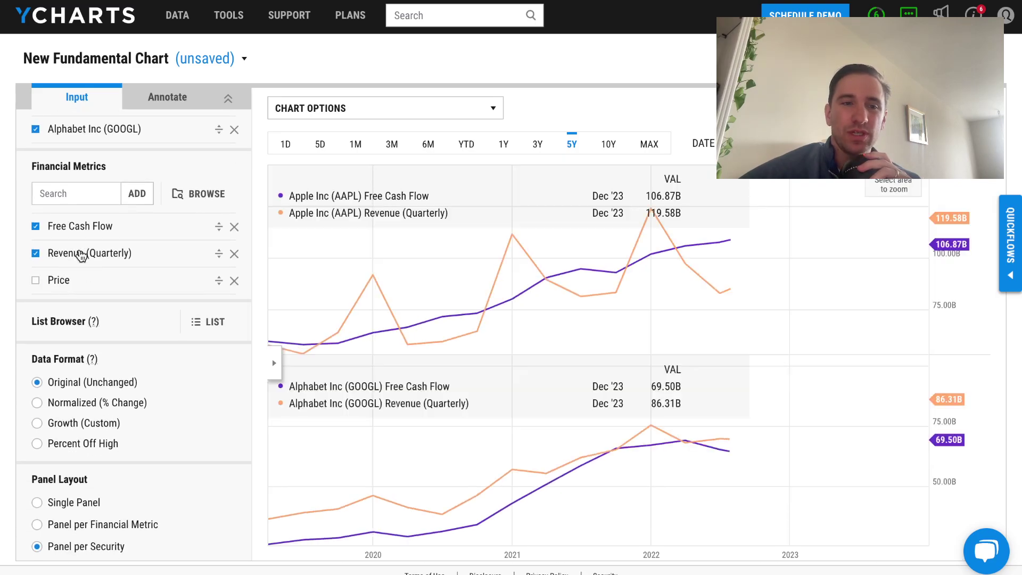
pyautogui.click(65, 252)
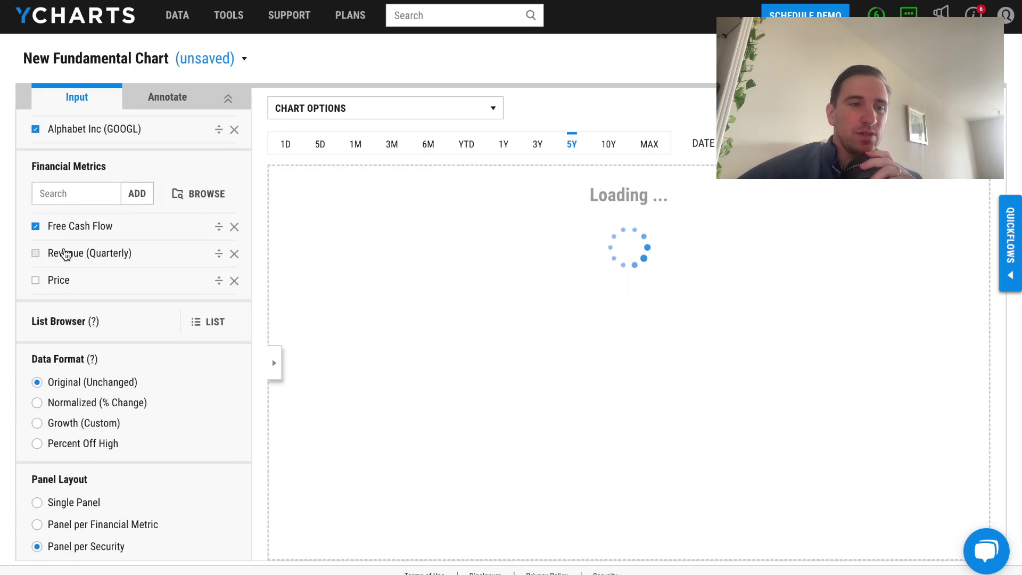
# Try the Normalized (% Change) data format on the free cash flow panels and switch it to Growth (Custom)
pyautogui.scroll(1, 67, 251)
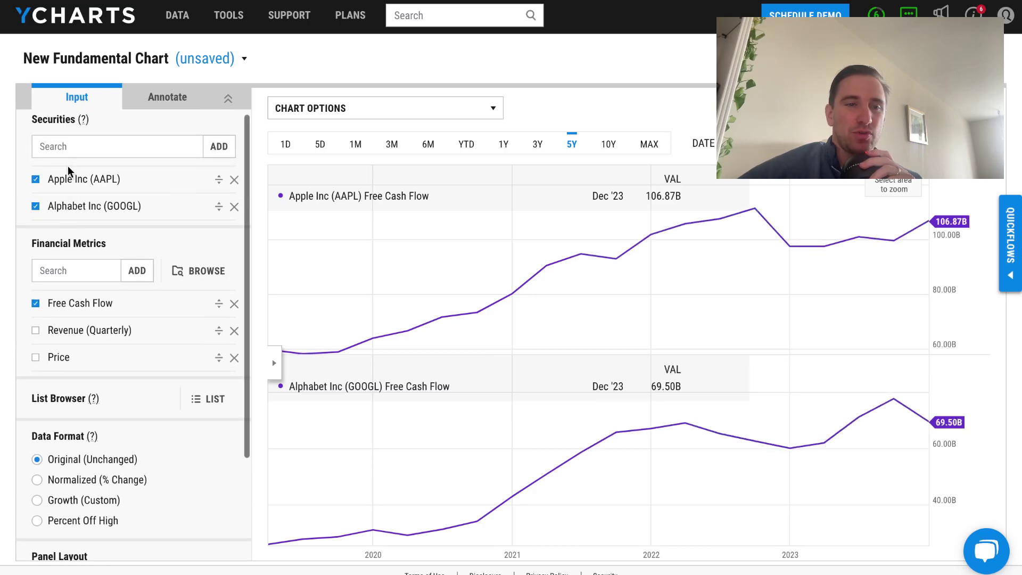
pyautogui.scroll(-2, 69, 196)
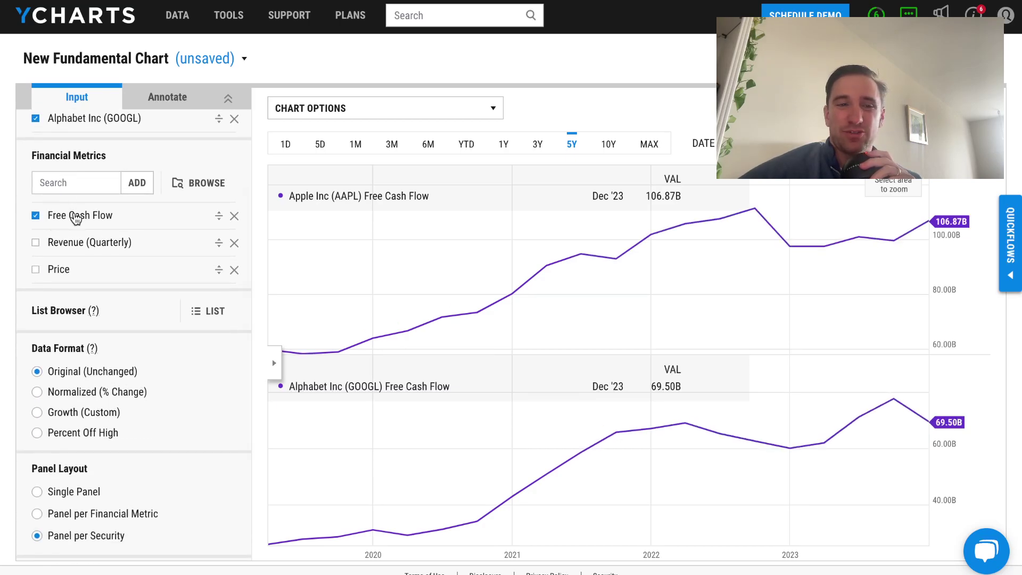
pyautogui.scroll(-1, 71, 222)
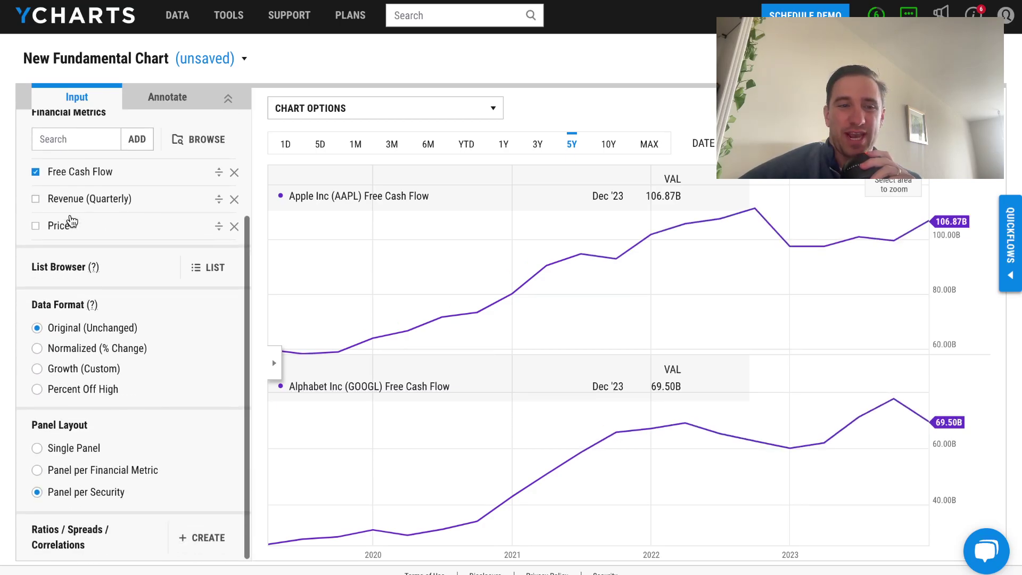
pyautogui.click(69, 351)
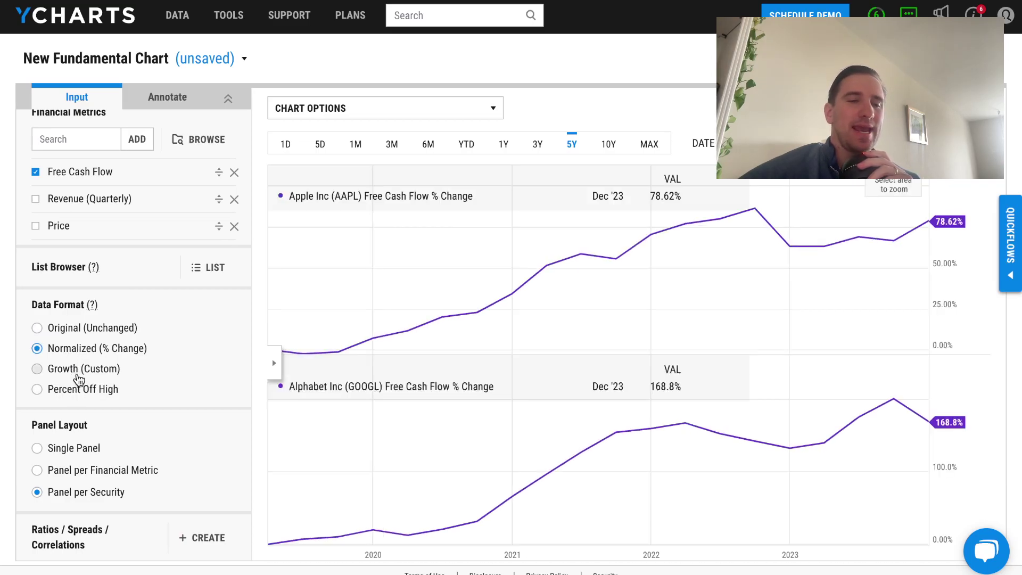
pyautogui.click(81, 370)
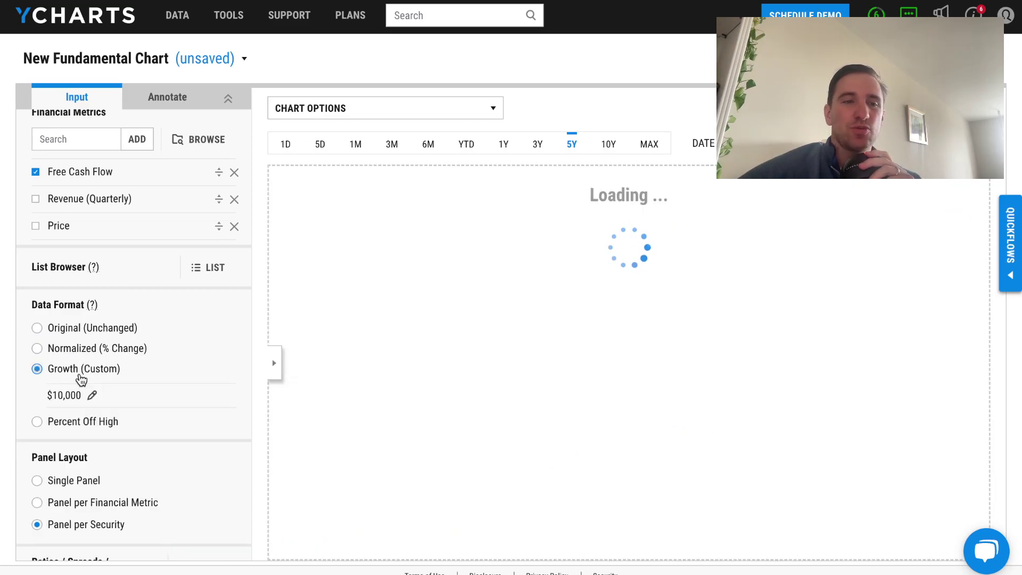
pyautogui.scroll(-1, 104, 354)
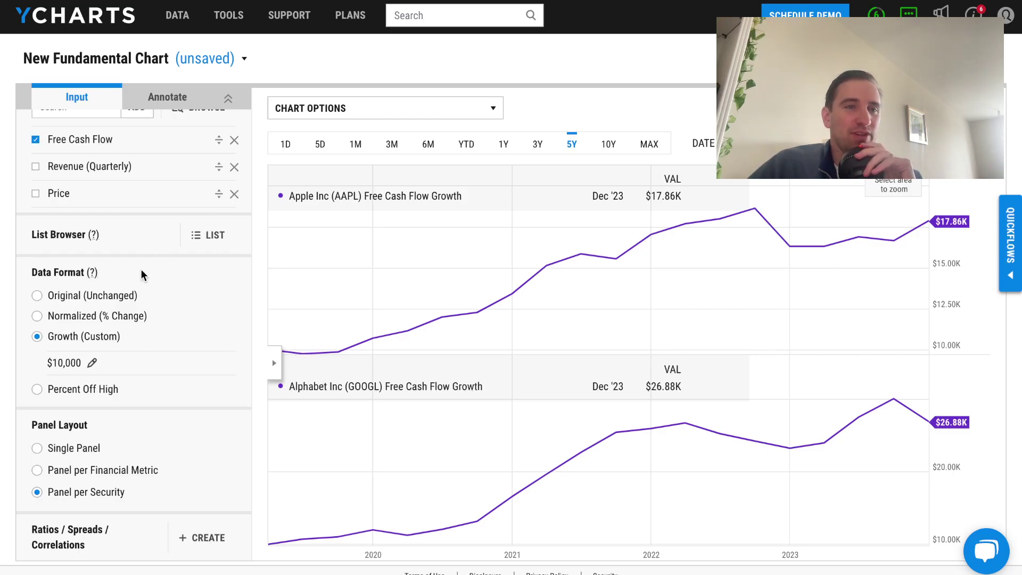
# Review the annotation and line style options for Apple's Free Cash Flow line and return to the chart inputs
pyautogui.scroll(3, 140, 270)
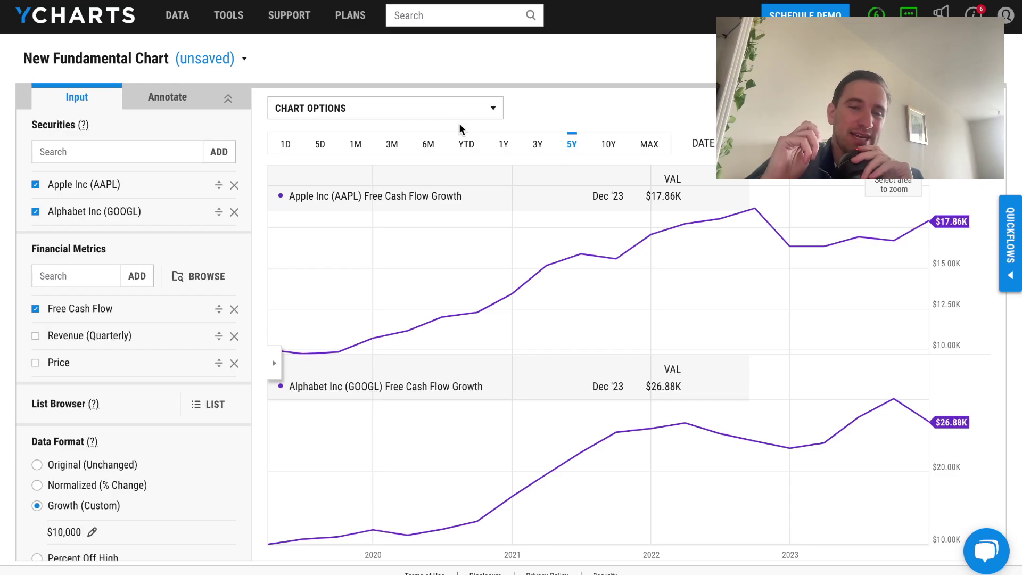
pyautogui.click(162, 110)
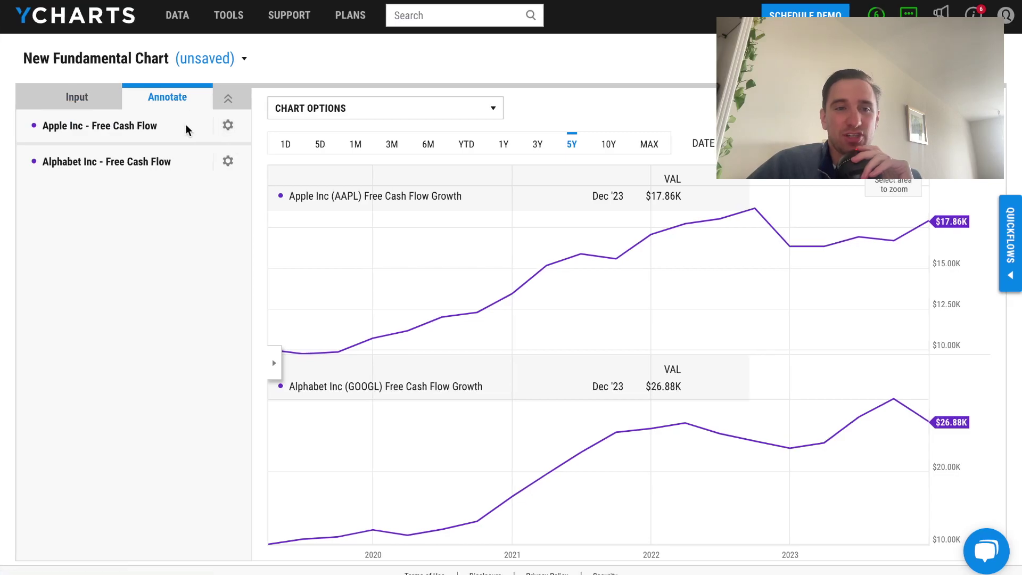
pyautogui.click(228, 125)
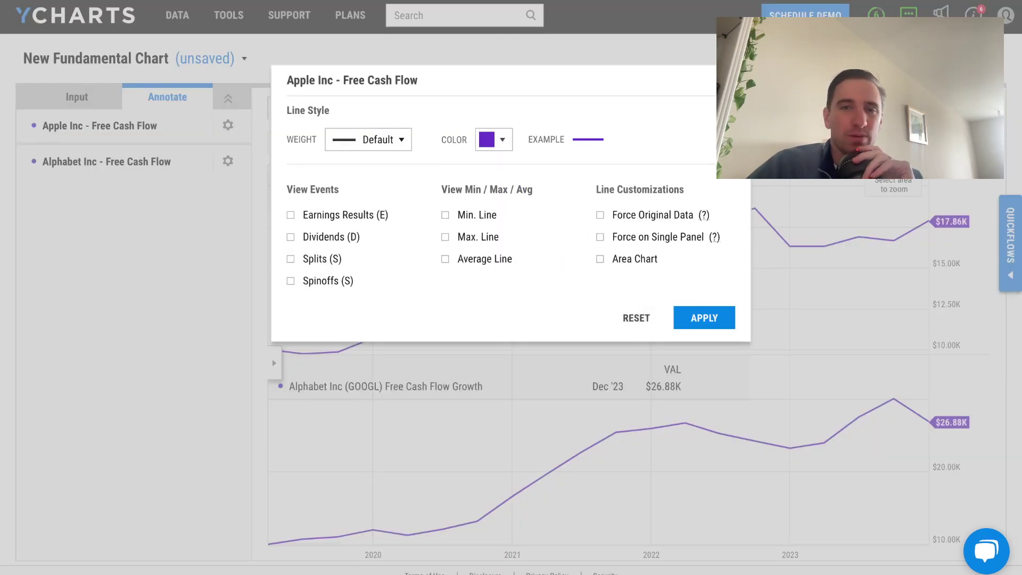
pyautogui.press('Escape')
pyautogui.click(80, 101)
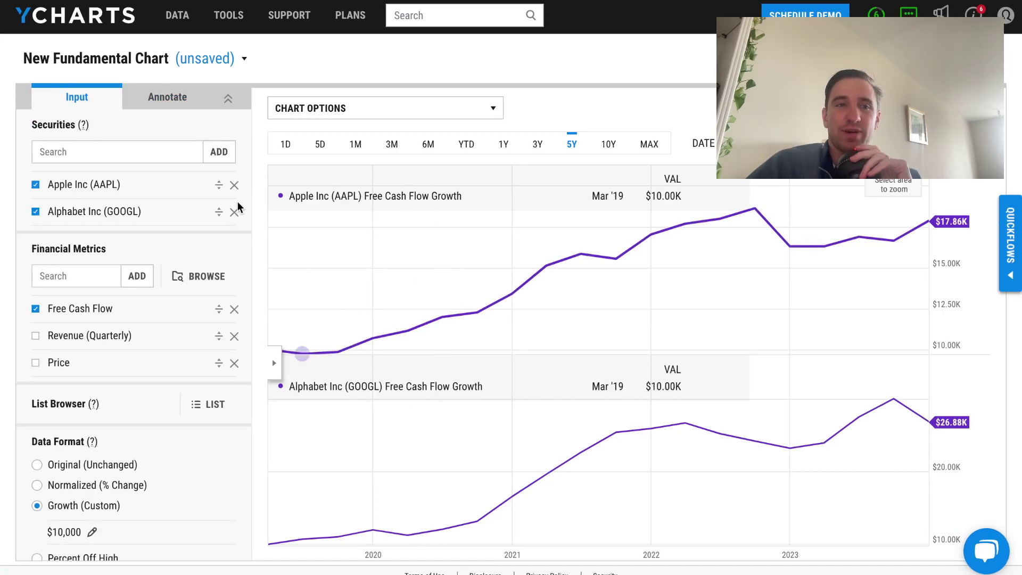
# Leave the chart for the dashboards overview and open the Default dashboard
pyautogui.moveTo(179, 25)
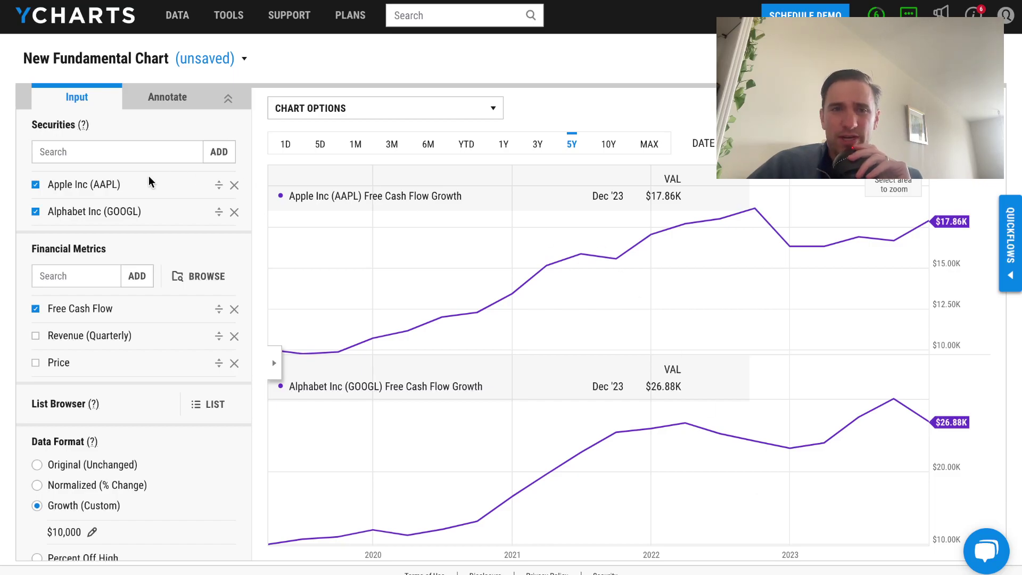
pyautogui.click(178, 15)
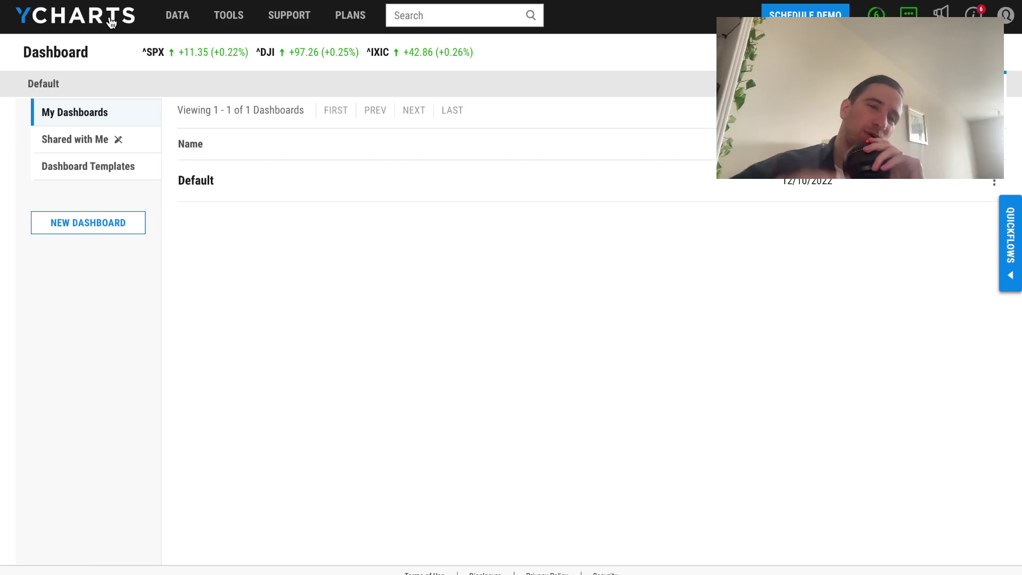
pyautogui.click(201, 182)
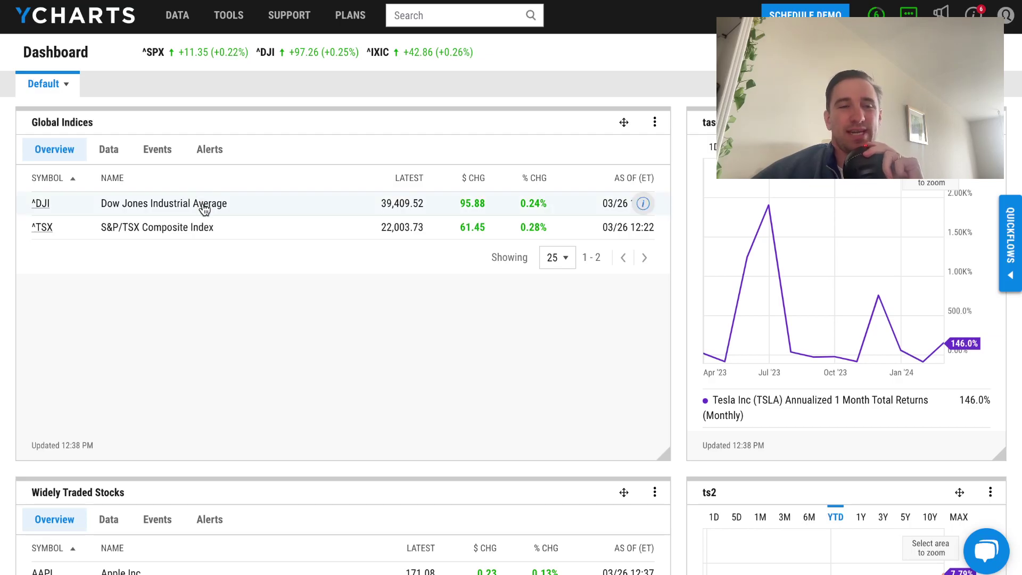
# Look through the Default dashboard's modules, from Global Indices and Widely Traded Stocks down to Treasury Yields
pyautogui.scroll(-6, 202, 202)
pyautogui.scroll(-6, 205, 209)
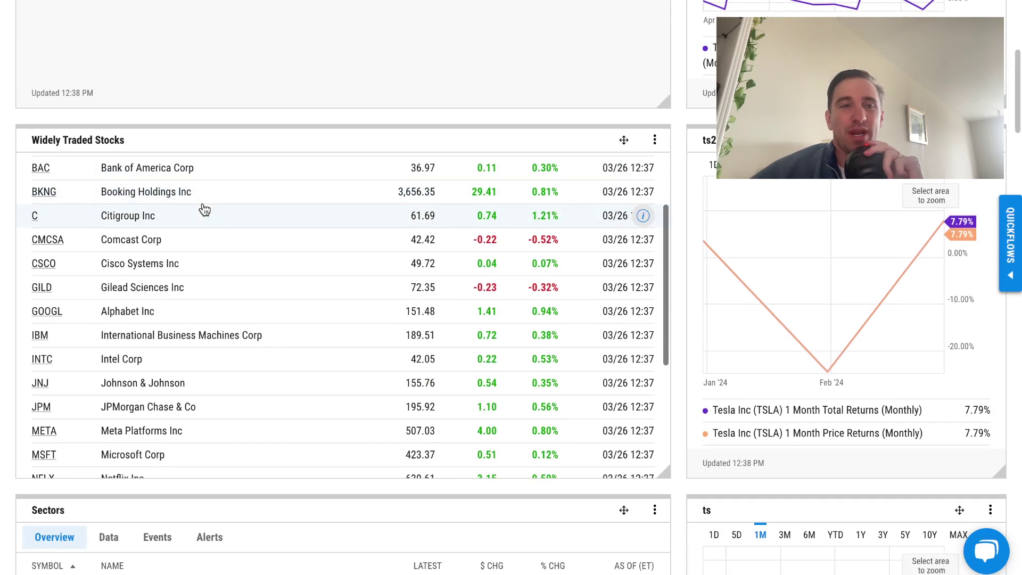
pyautogui.scroll(-3, 274, 463)
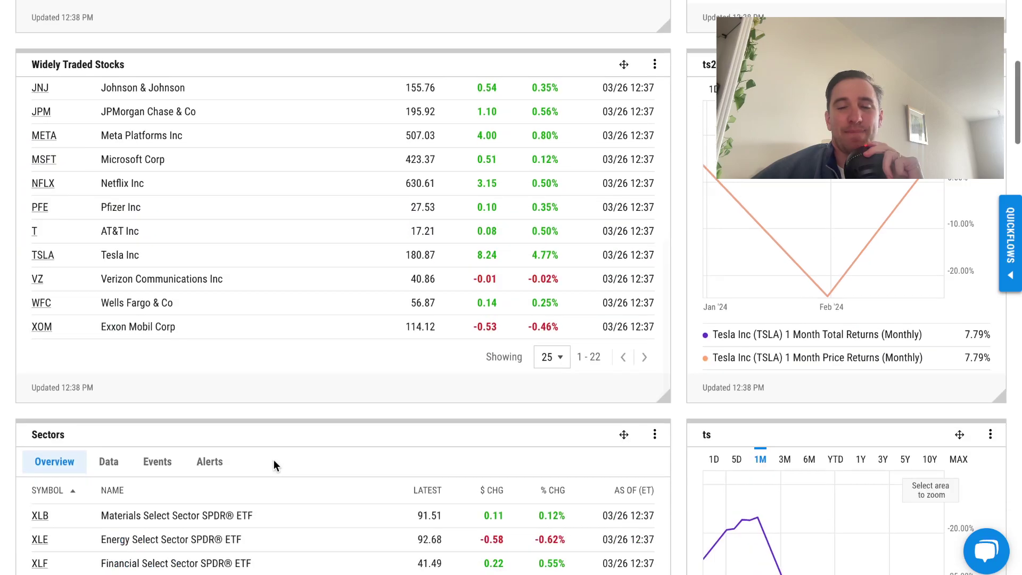
pyautogui.scroll(-4, 282, 372)
pyautogui.scroll(-14, 287, 335)
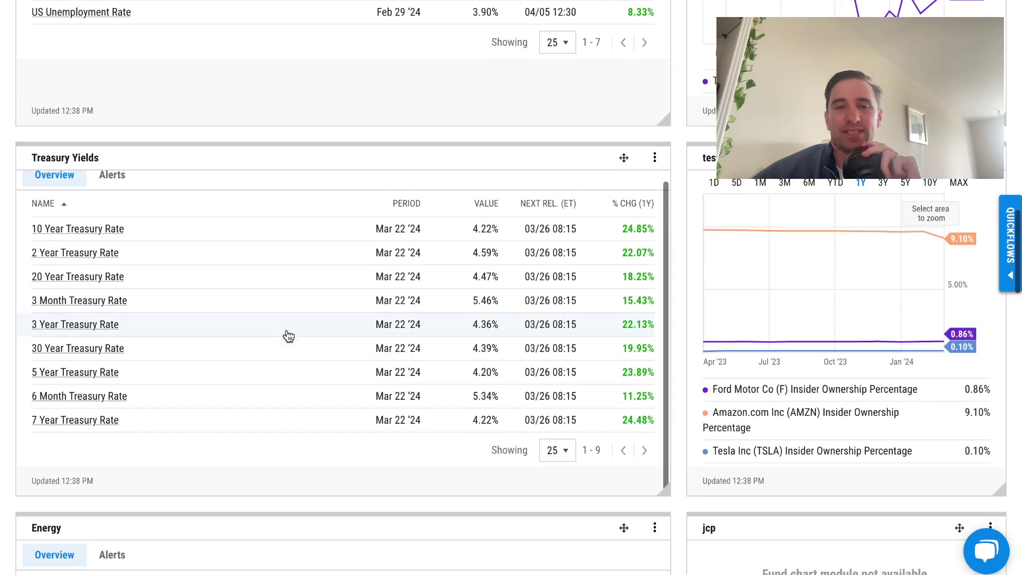
pyautogui.scroll(20, 298, 152)
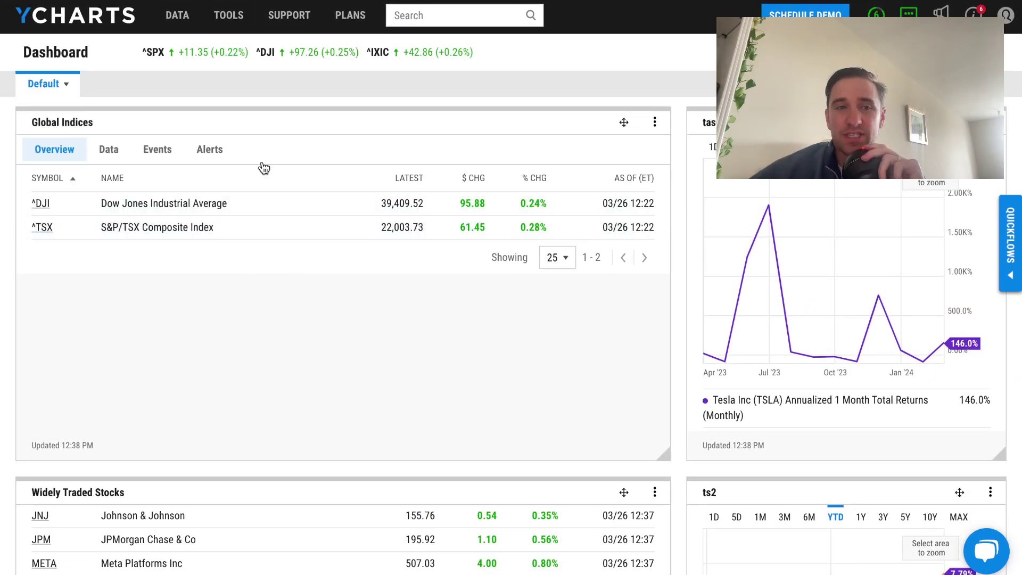
# Move the Global Indices module down the dashboard and place Widely Traded Stocks at the top above it
pyautogui.moveTo(623, 123); pyautogui.dragTo(629, 378)
pyautogui.scroll(-1, 623, 262)
pyautogui.scroll(-3, 584, 295)
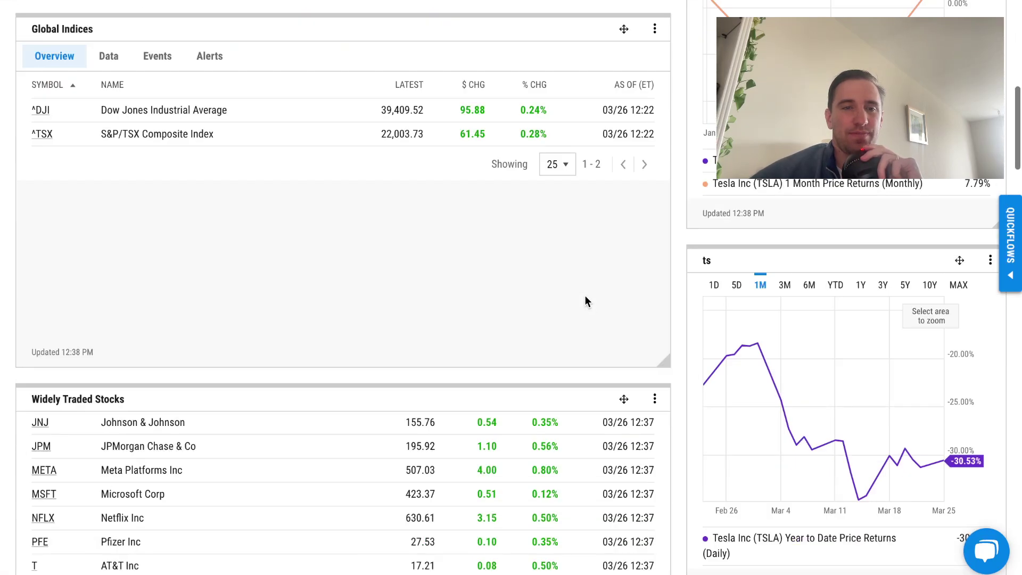
pyautogui.moveTo(624, 405); pyautogui.dragTo(573, 1)
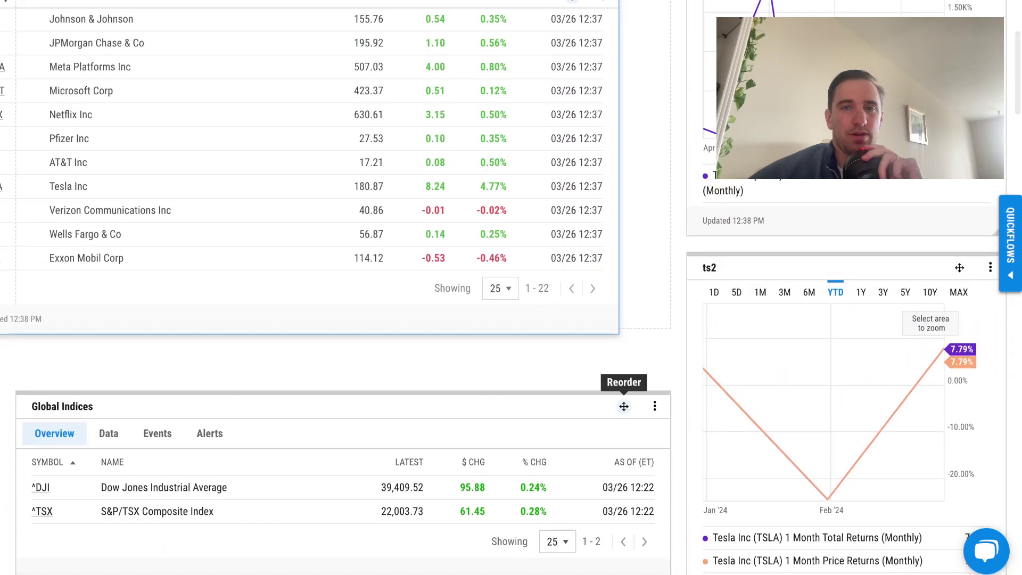
pyautogui.moveTo(555, 119); pyautogui.dragTo(681, 124)
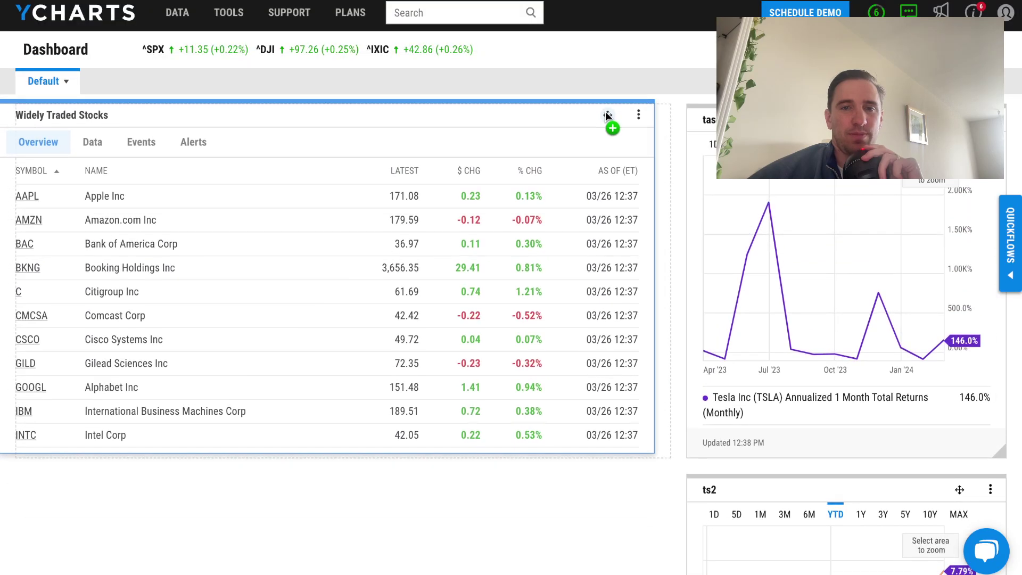
pyautogui.scroll(-3, 589, 227)
pyautogui.scroll(3, 589, 227)
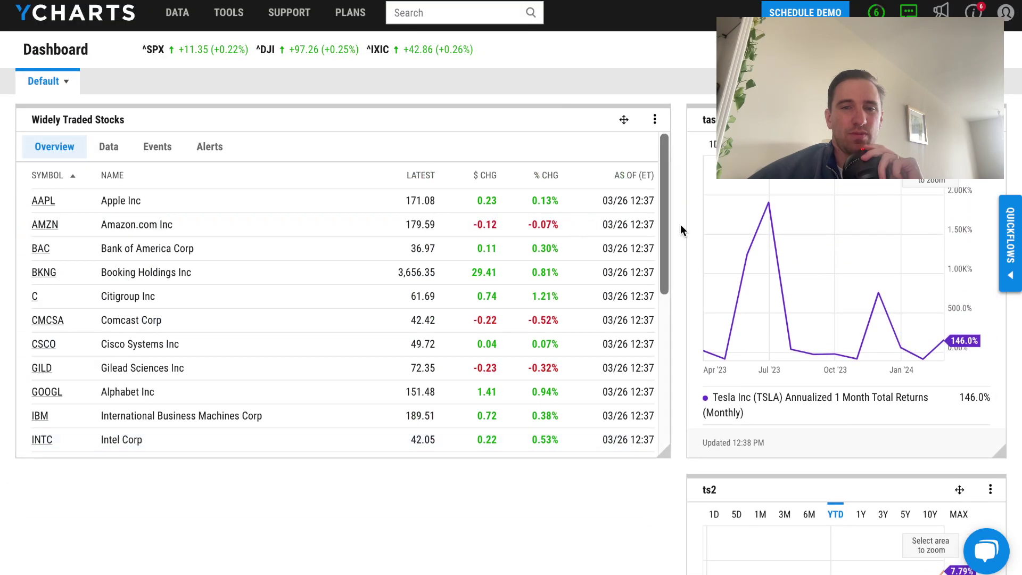
# Move the Global Indices module up to sit directly beneath Widely Traded Stocks
pyautogui.scroll(-4, 680, 224)
pyautogui.moveTo(623, 427); pyautogui.dragTo(624, 287)
pyautogui.scroll(4, 680, 228)
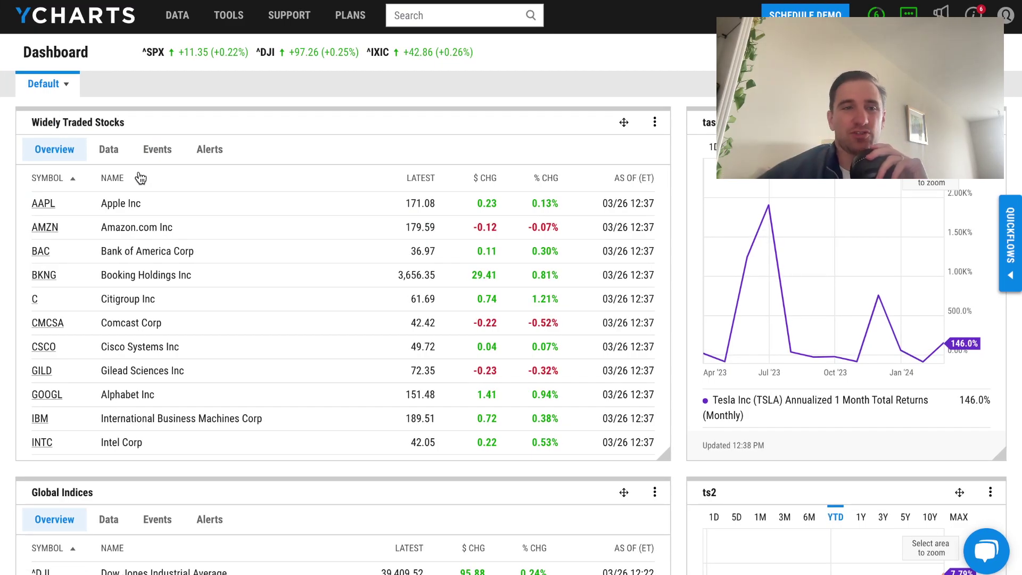
# Try sorting the Widely Traded Stocks list by latest price and dollar change, and sort it by percentage change
pyautogui.click(414, 178)
pyautogui.click(414, 177)
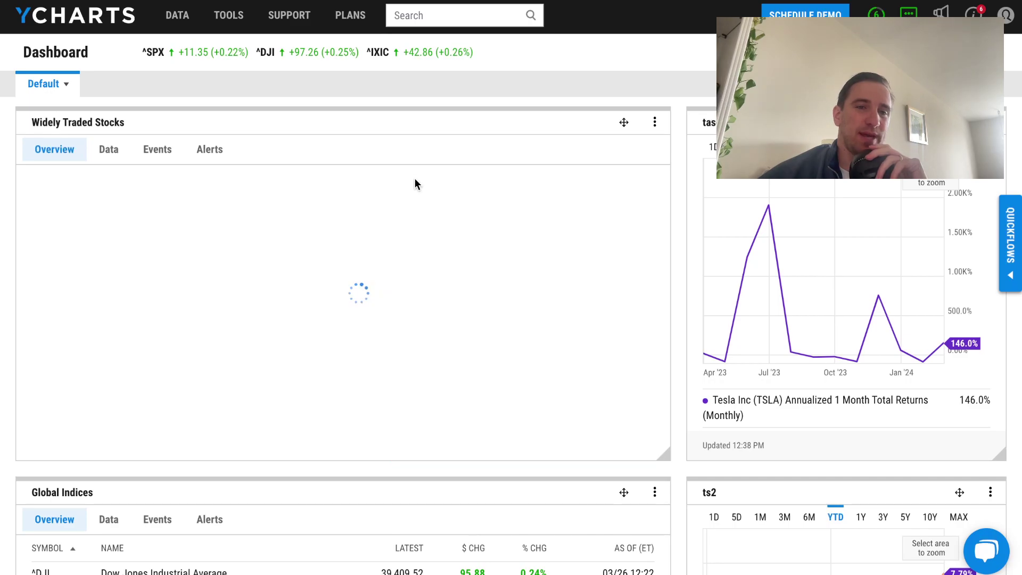
pyautogui.click(474, 178)
pyautogui.click(555, 178)
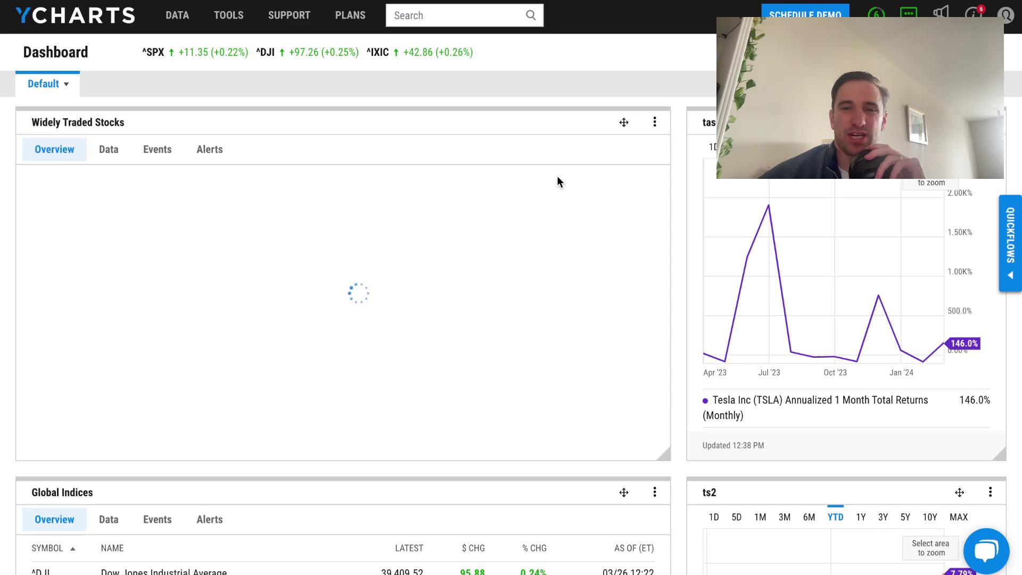
# Check the Events and Alerts views of Widely Traded Stocks, and leave the module showing its Data view
pyautogui.click(121, 155)
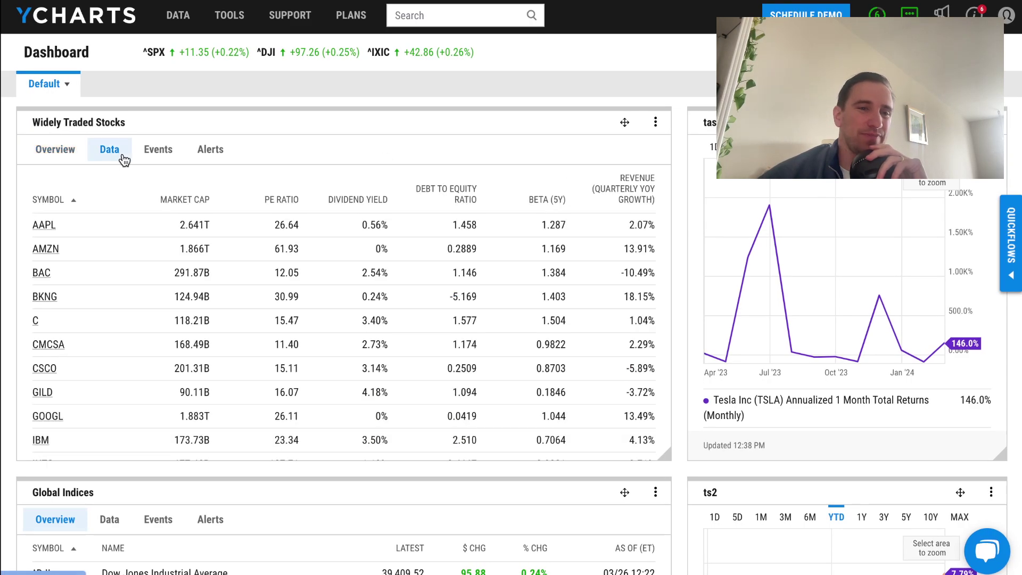
pyautogui.click(154, 156)
pyautogui.click(210, 154)
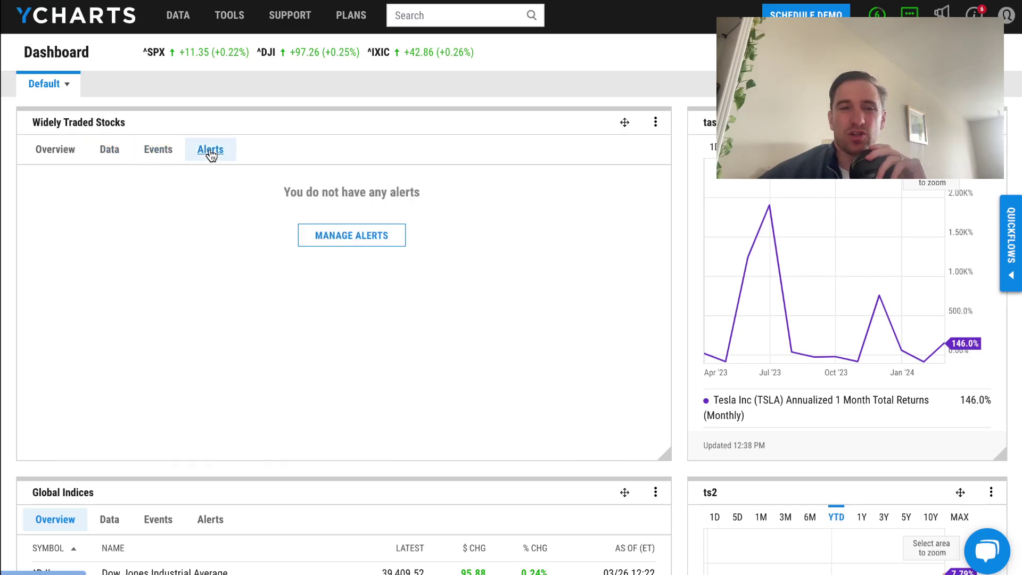
pyautogui.click(104, 163)
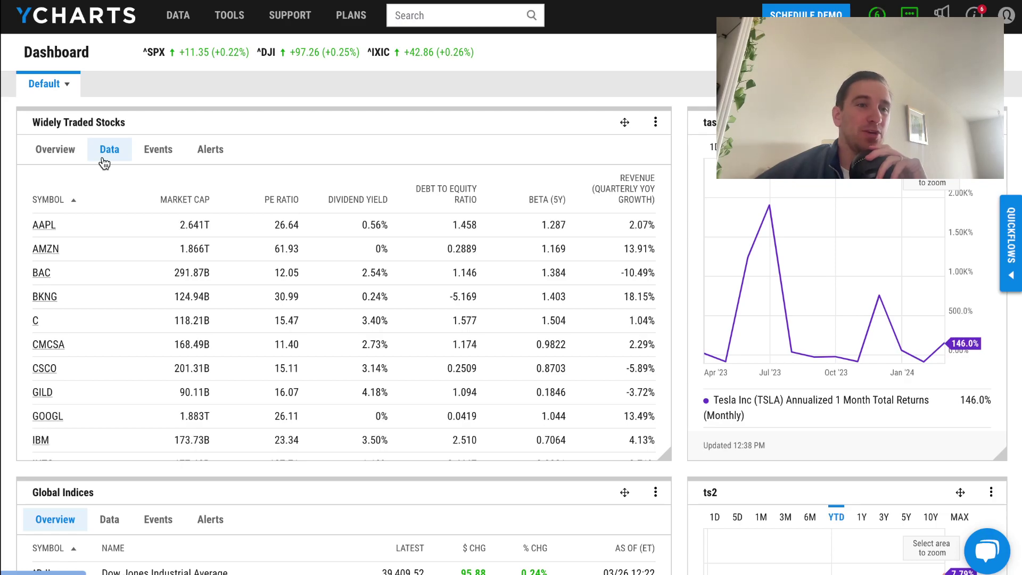
pyautogui.scroll(-3, 349, 399)
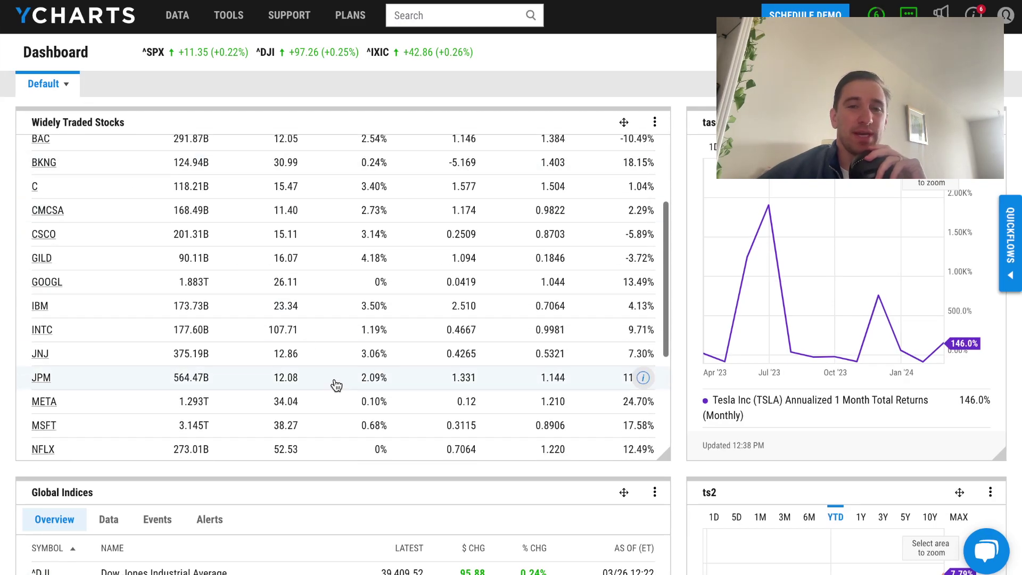
# Look through the remaining dashboard modules, from Global Indices, Sectors and Key Econ Data down to Alerts and All News
pyautogui.scroll(-12, 677, 320)
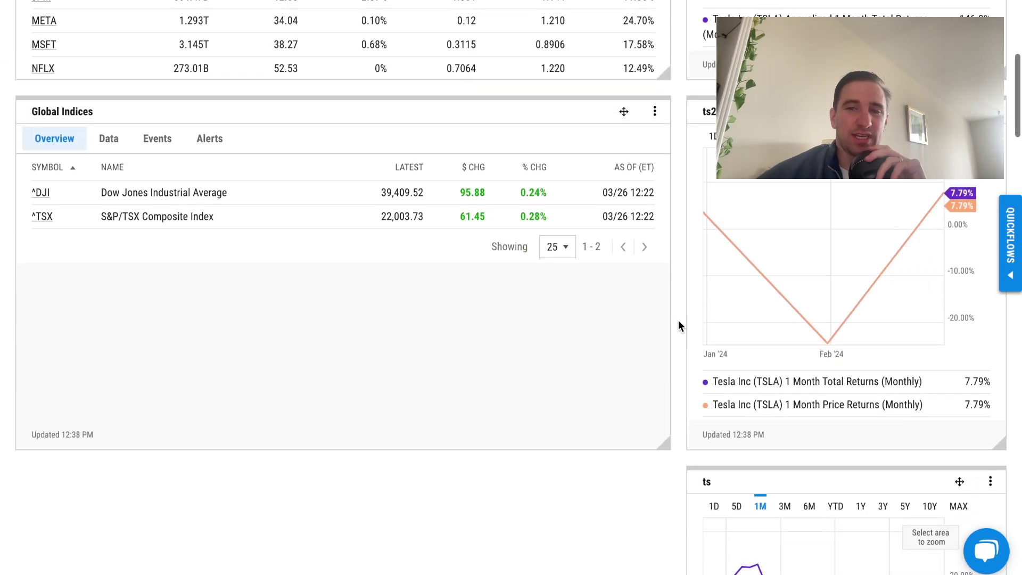
pyautogui.scroll(4, 677, 321)
pyautogui.scroll(-5, 678, 321)
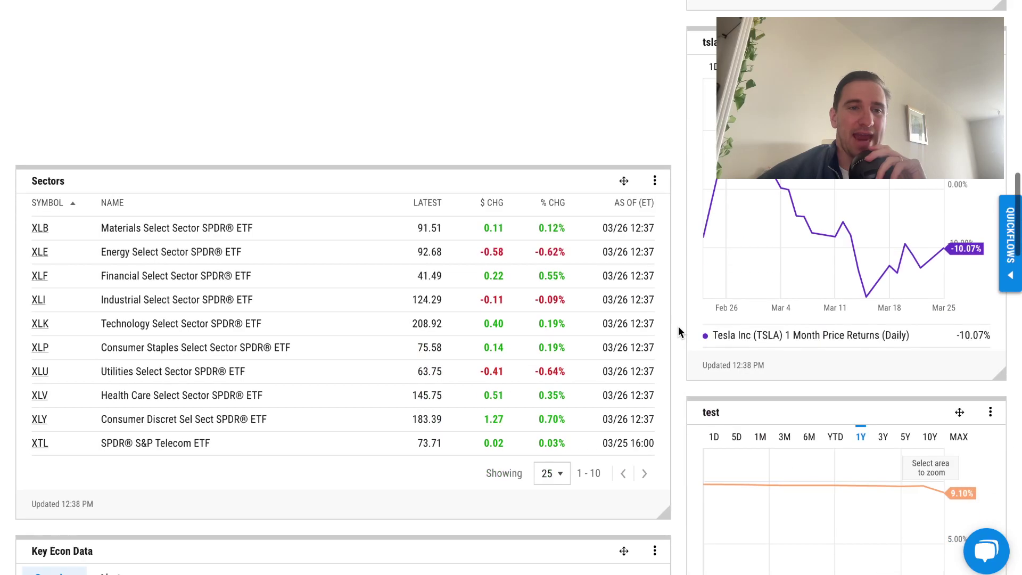
pyautogui.scroll(-1, 677, 327)
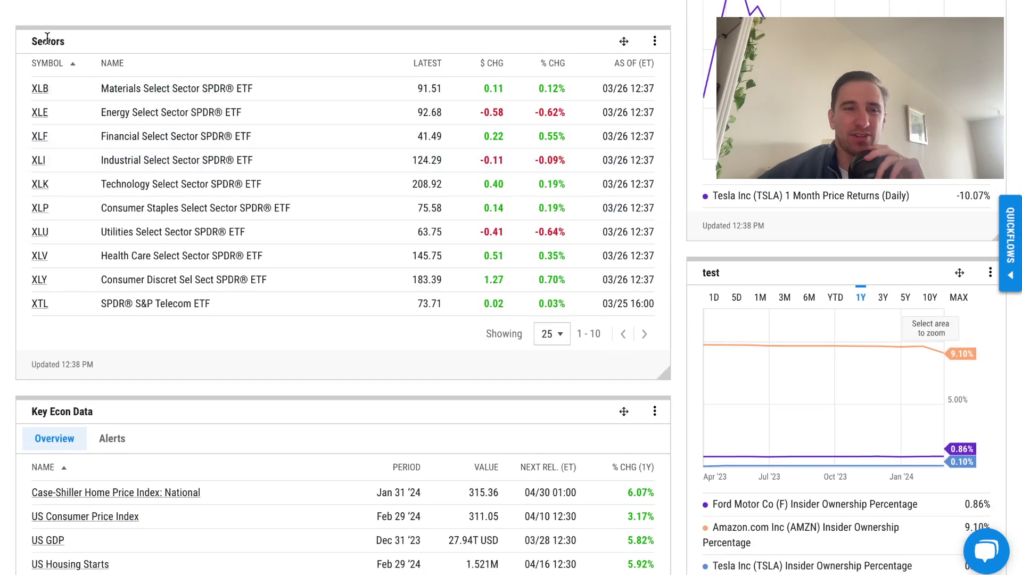
pyautogui.scroll(-6, 235, 422)
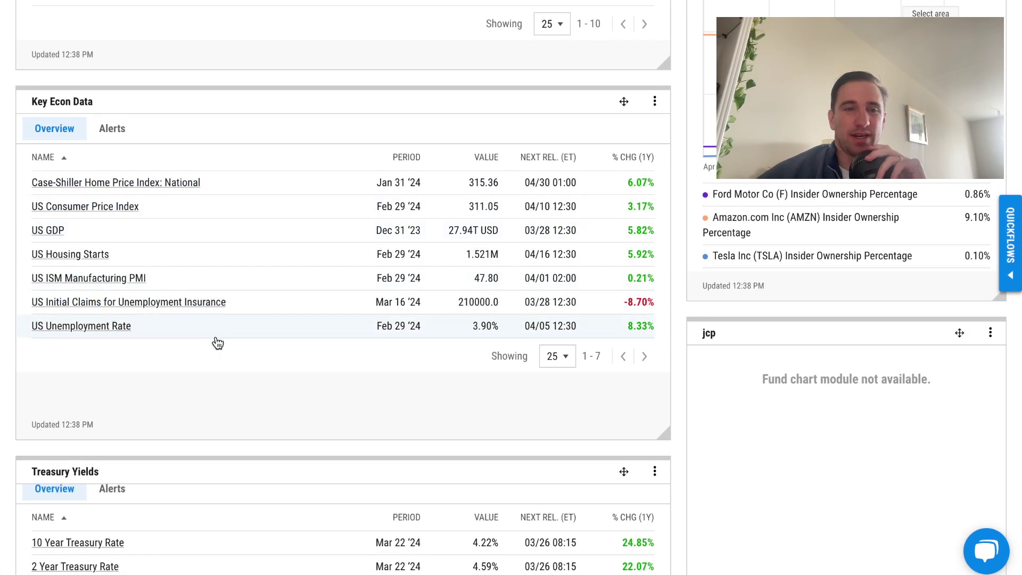
pyautogui.scroll(-4, 215, 341)
pyautogui.scroll(-20, 216, 340)
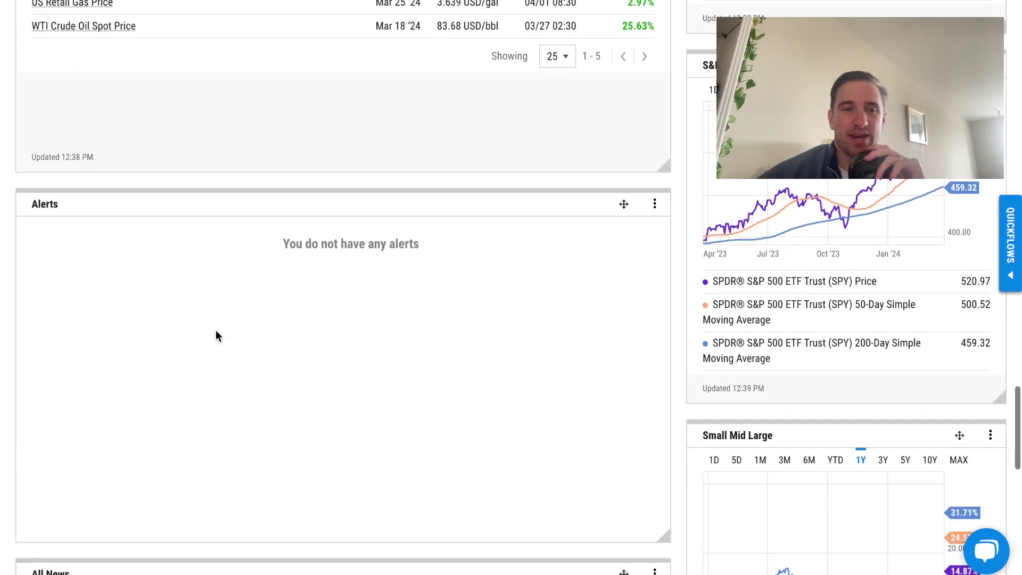
pyautogui.scroll(2, 371, 91)
pyautogui.scroll(-7, 308, 126)
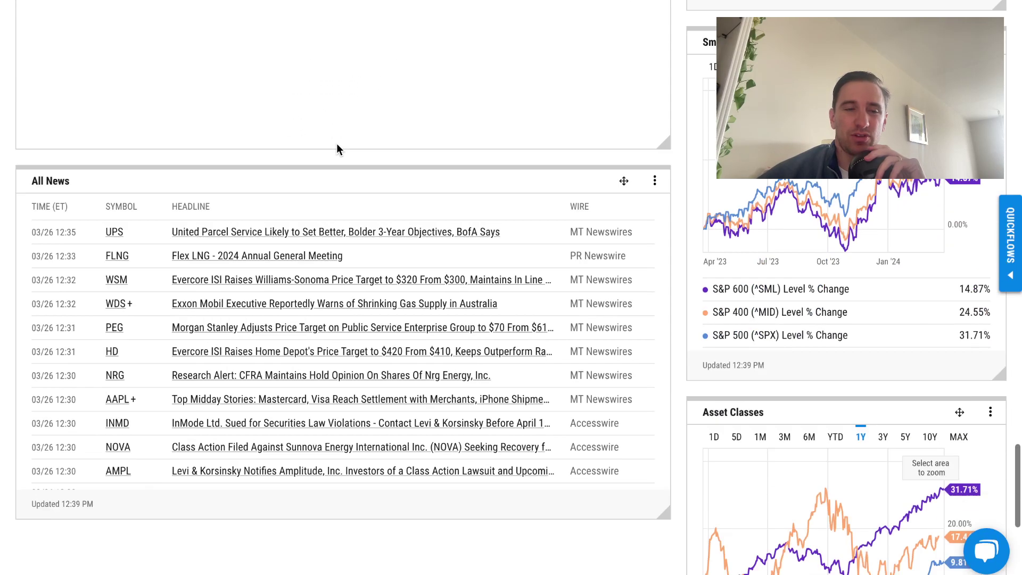
pyautogui.scroll(-7, 296, 87)
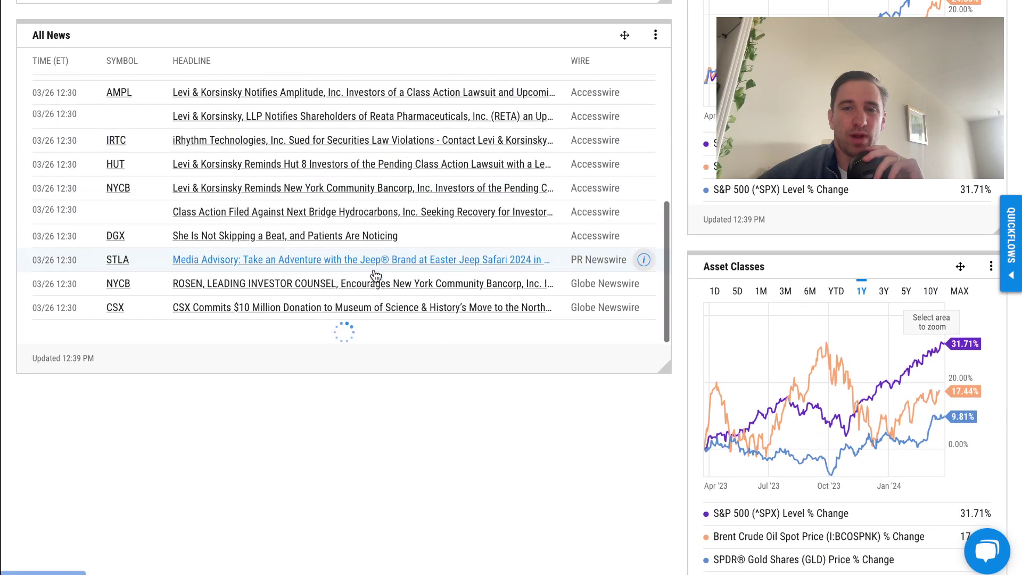
pyautogui.scroll(-2, 601, 503)
pyautogui.scroll(-3, 602, 498)
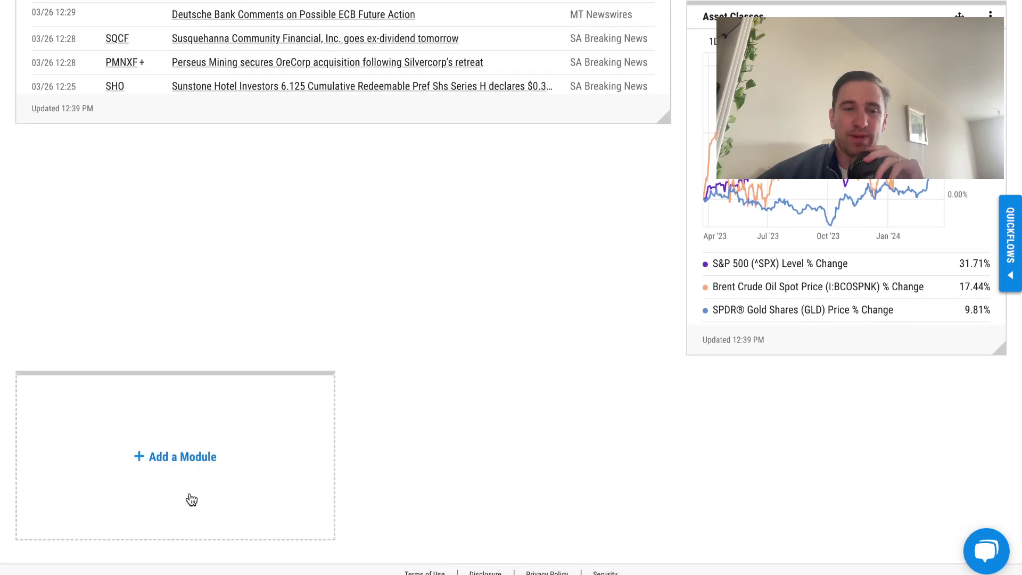
# Start adding a module to the dashboard, review the available module categories, and choose a Heatmap built from a List
pyautogui.click(182, 465)
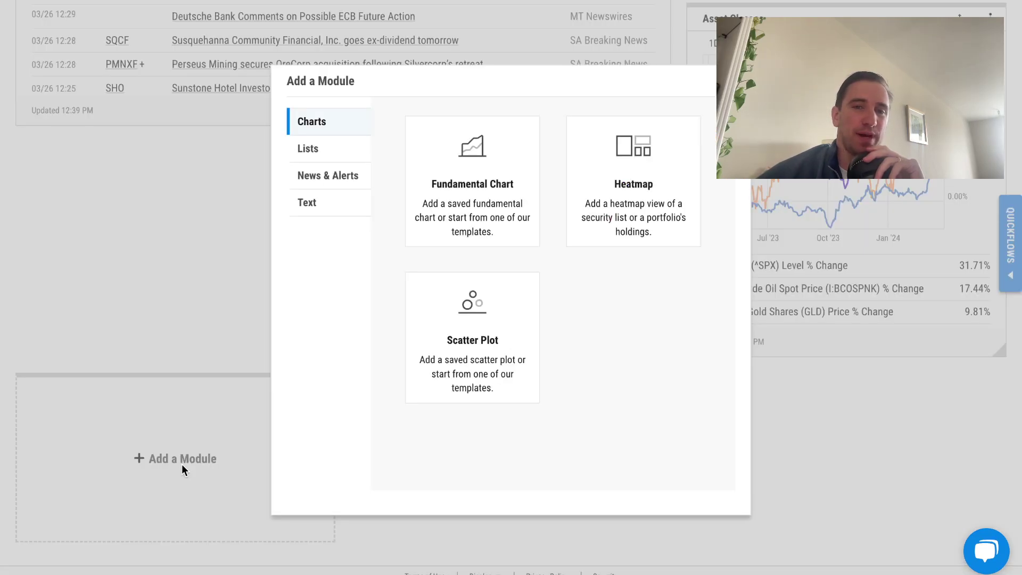
pyautogui.click(314, 149)
pyautogui.click(323, 179)
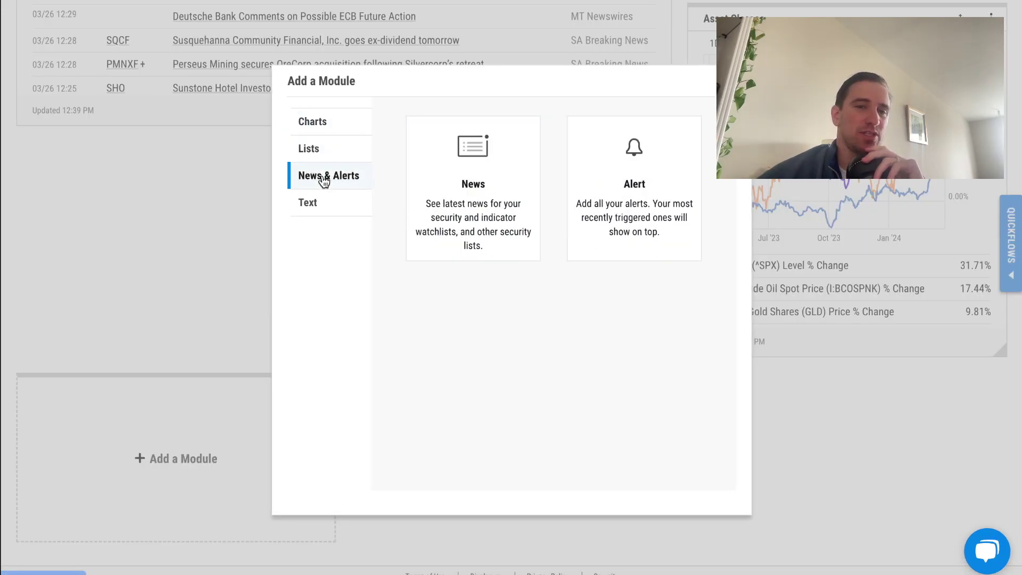
pyautogui.click(317, 205)
pyautogui.click(331, 124)
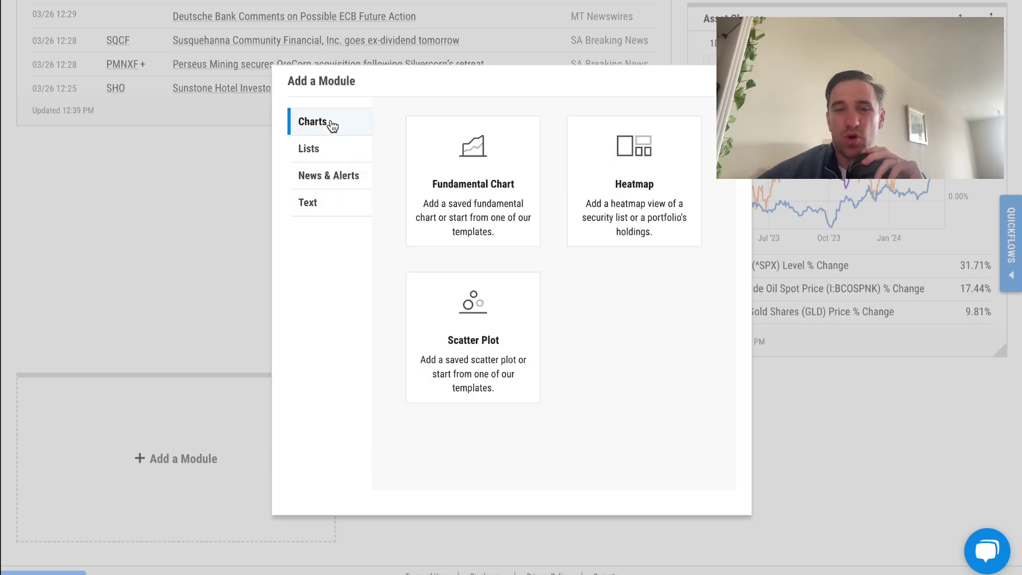
pyautogui.click(636, 168)
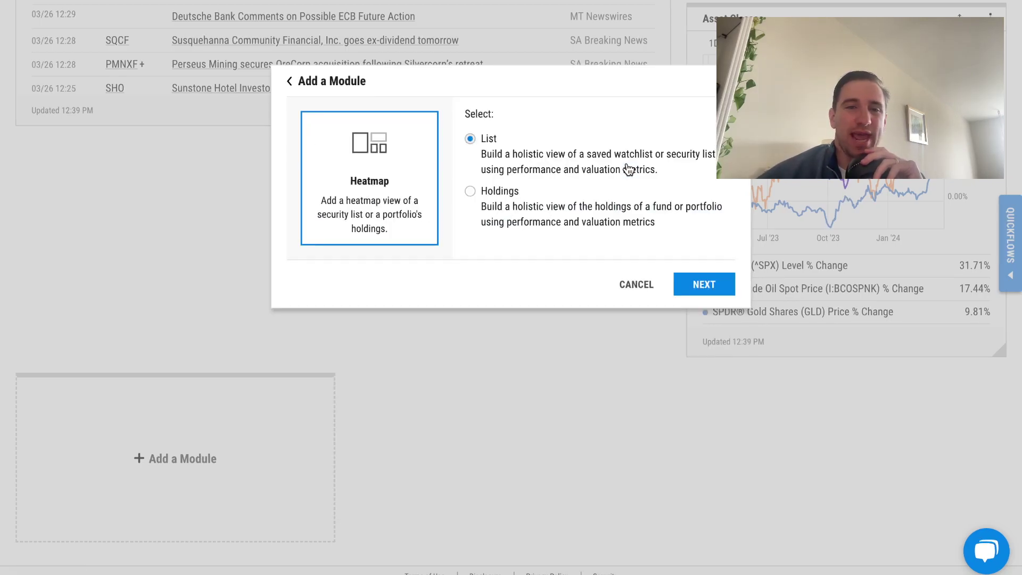
pyautogui.click(716, 285)
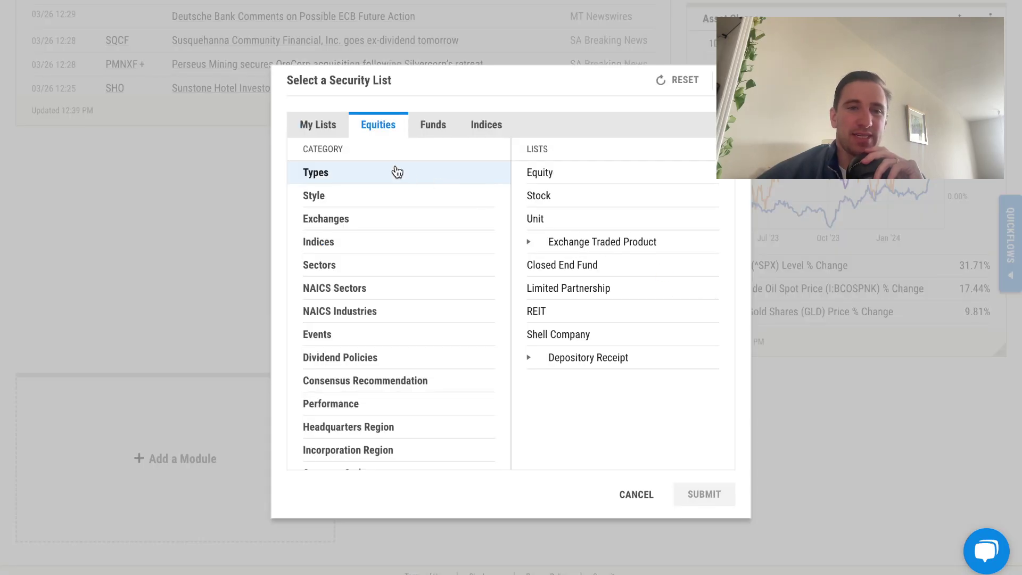
# Try to build the heatmap from the Equity type list and from a list in the equities Sectors category
pyautogui.click(557, 175)
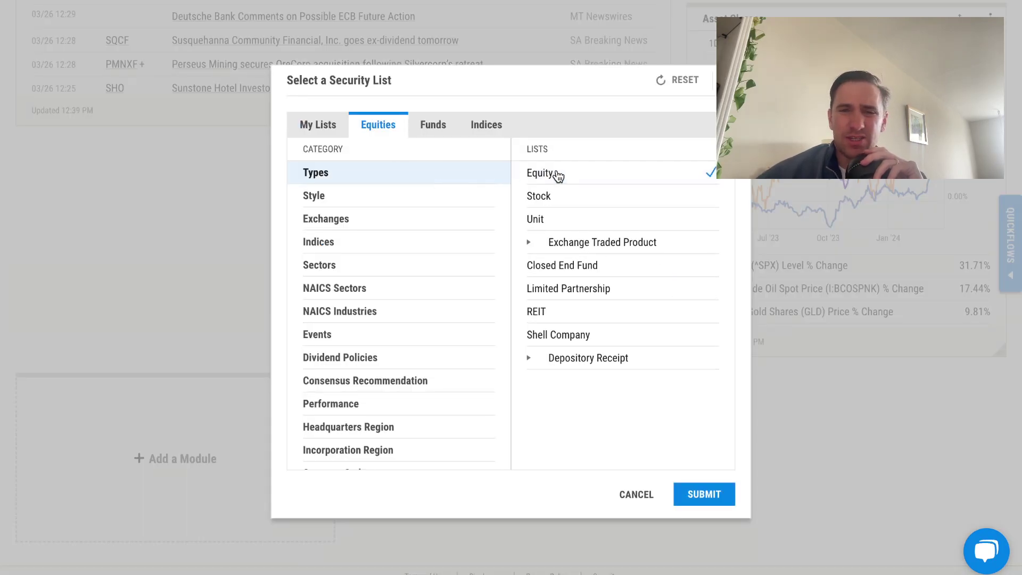
pyautogui.click(697, 500)
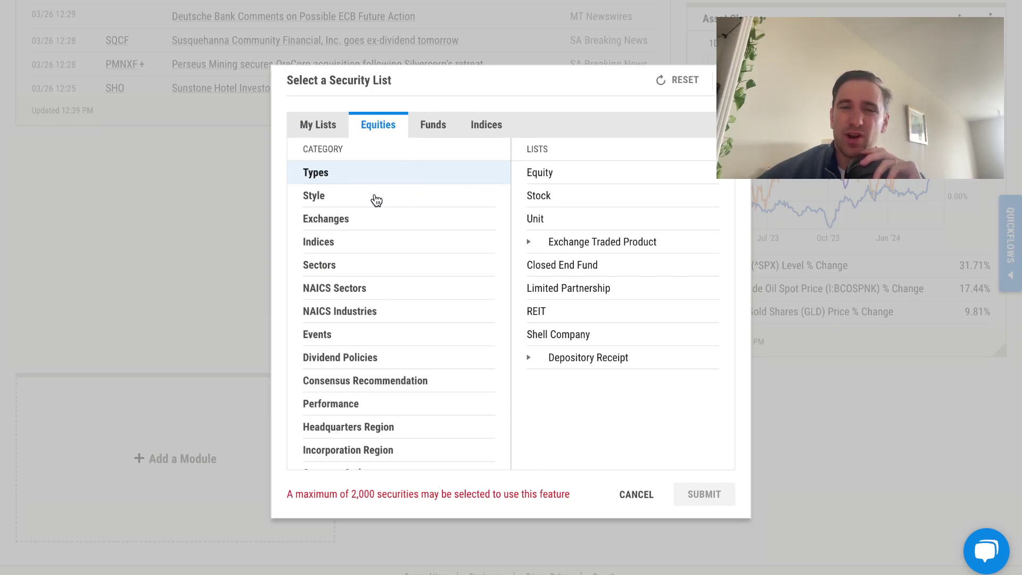
pyautogui.click(358, 265)
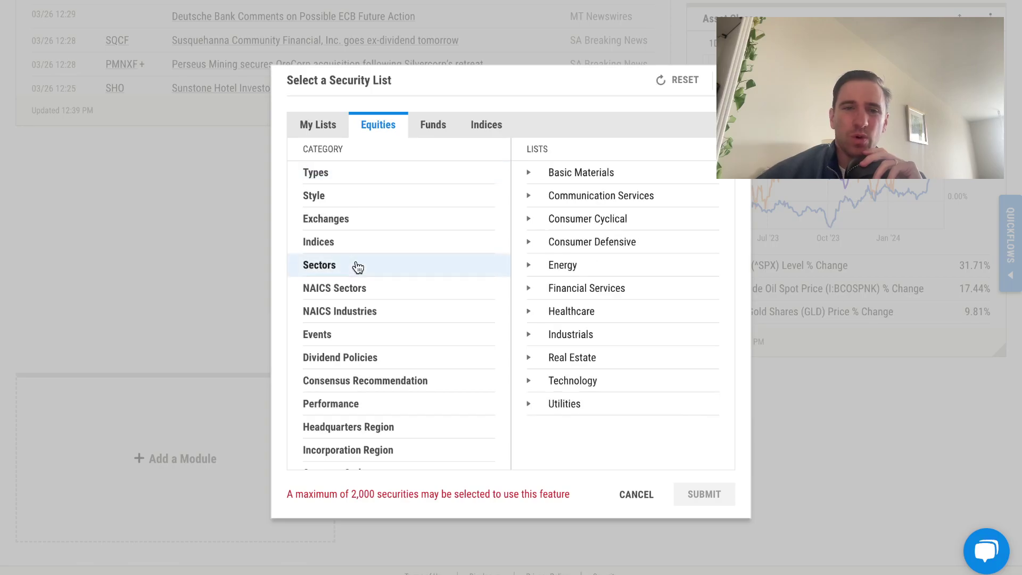
pyautogui.click(548, 380)
pyautogui.click(554, 404)
pyautogui.click(691, 496)
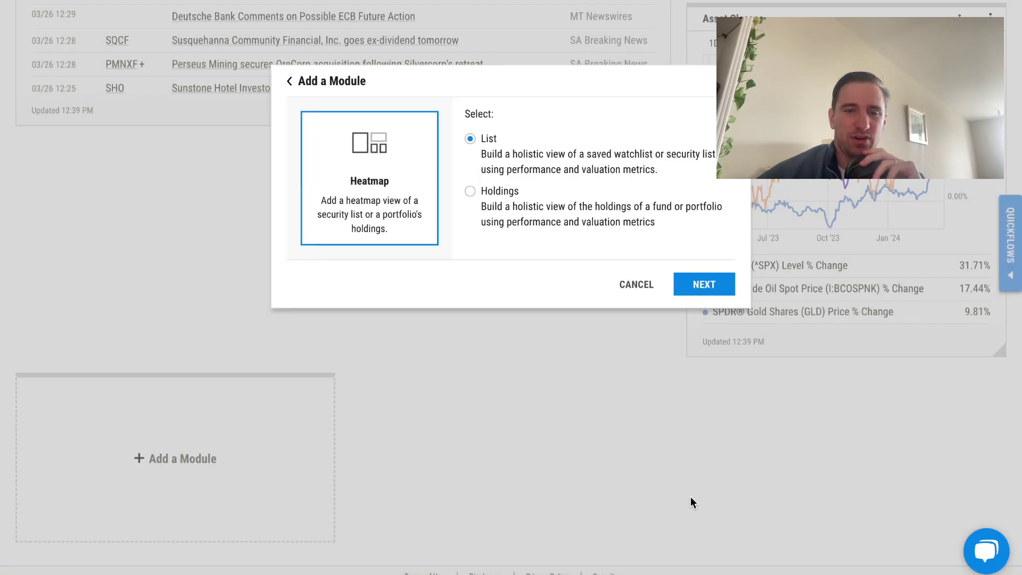
pyautogui.press('Return')
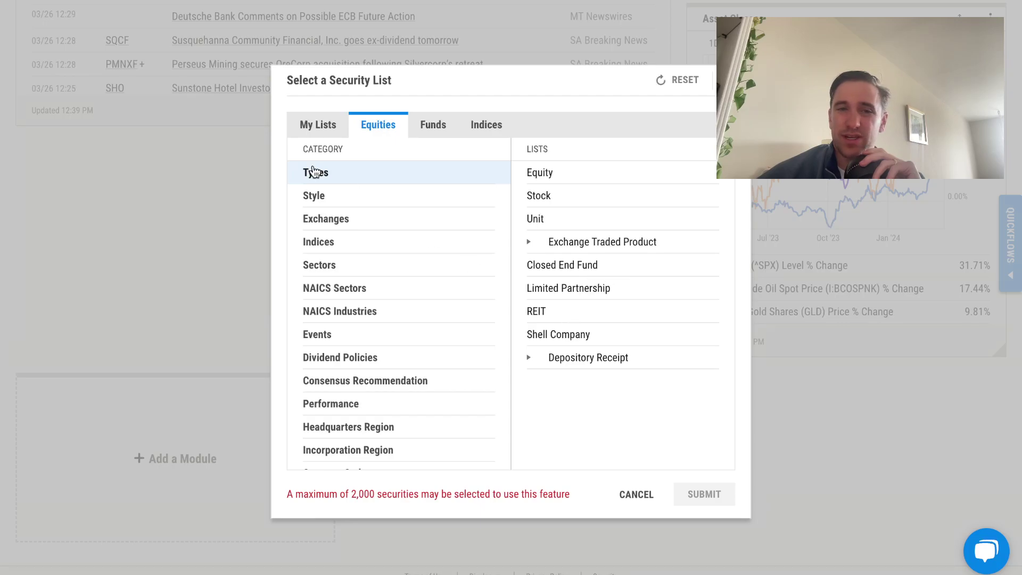
# Choose the Russell 1000 list among the equity Indices and add its heatmap to the dashboard
pyautogui.click(334, 248)
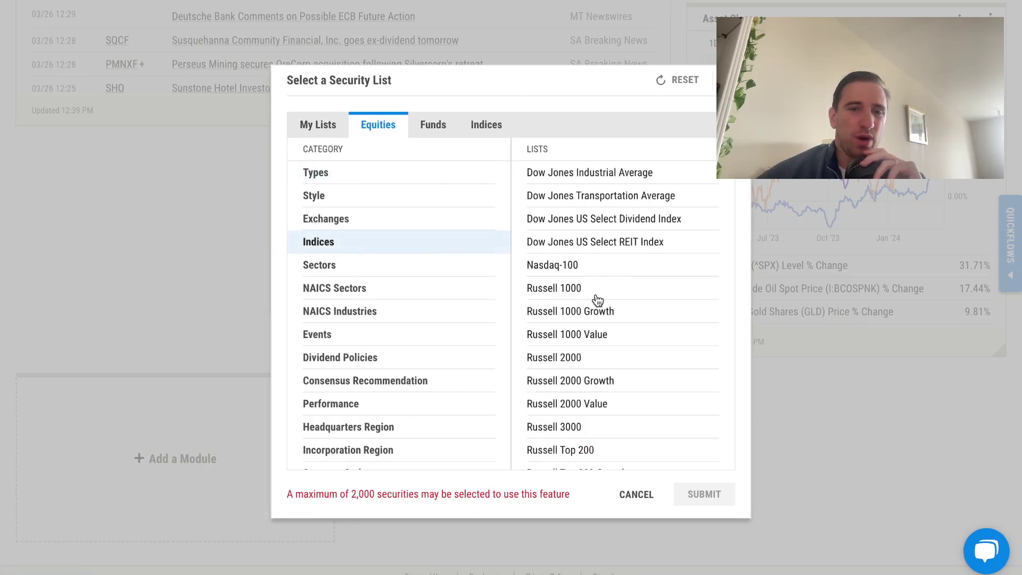
pyautogui.scroll(-1, 598, 301)
pyautogui.click(584, 250)
pyautogui.click(696, 495)
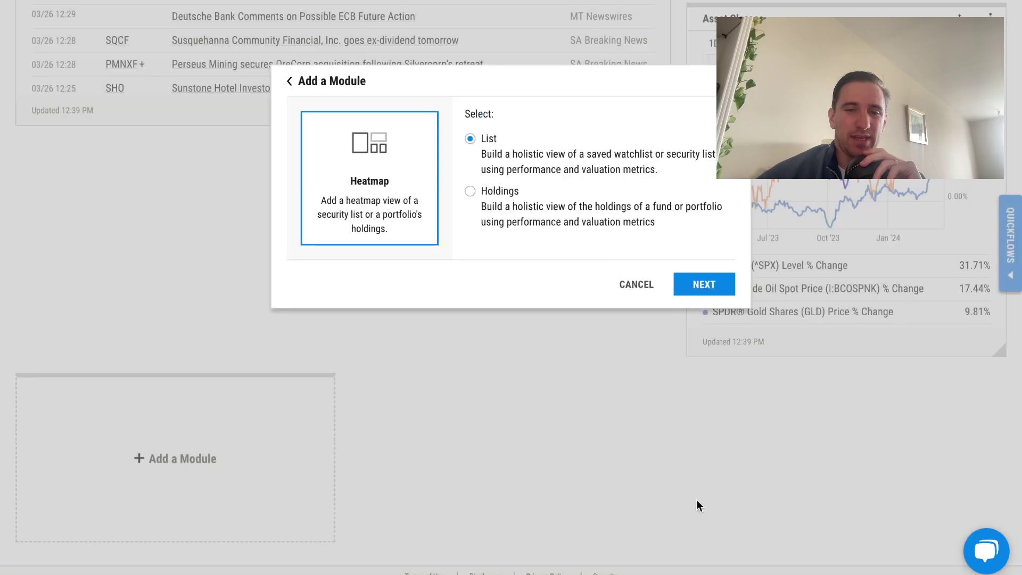
pyautogui.click(696, 504)
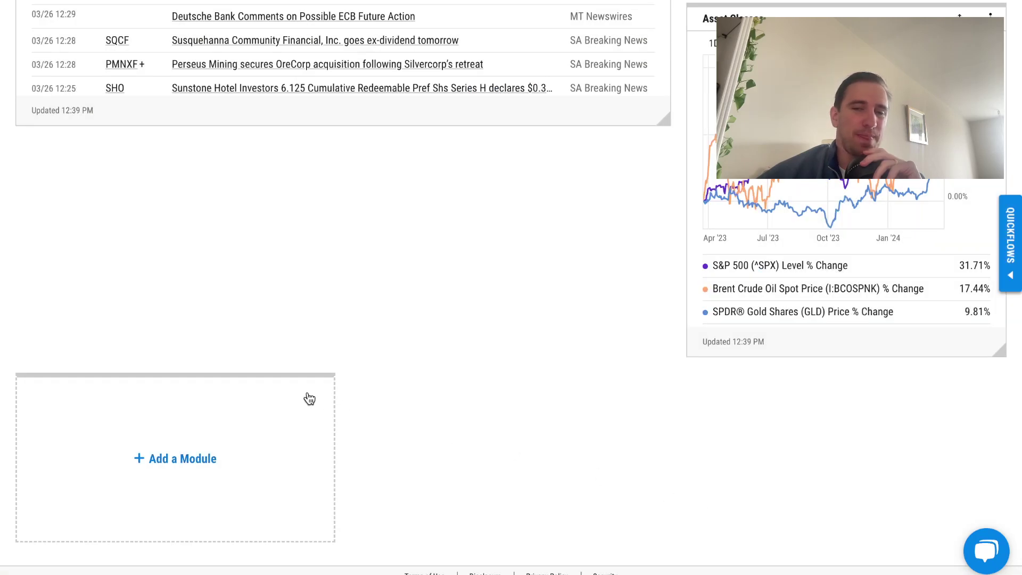
# Find the Russell 1000 heatmap among the dashboard modules, inspect its tiles, and open the AAPL tile
pyautogui.scroll(15, 413, 372)
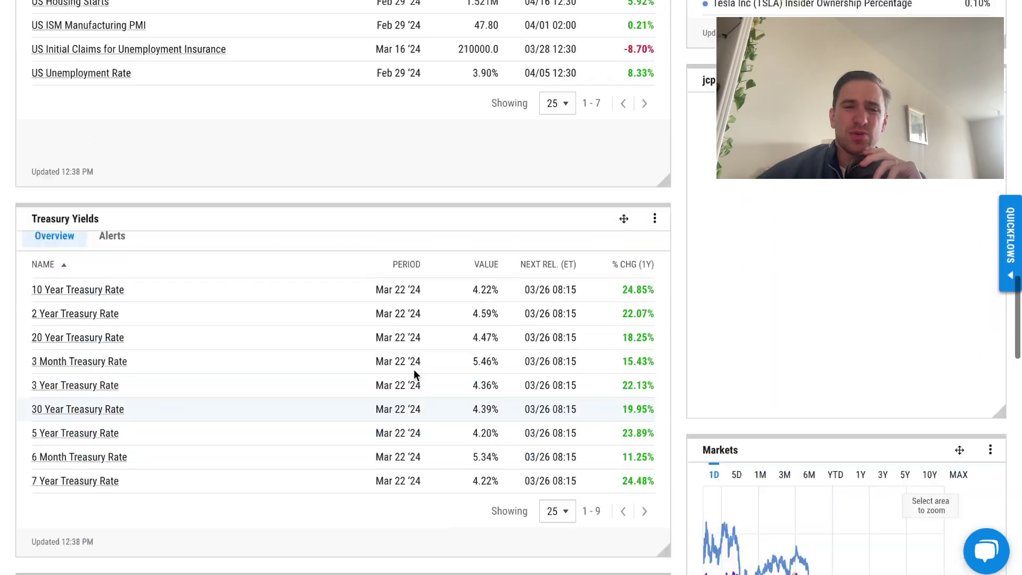
pyautogui.scroll(10, 413, 369)
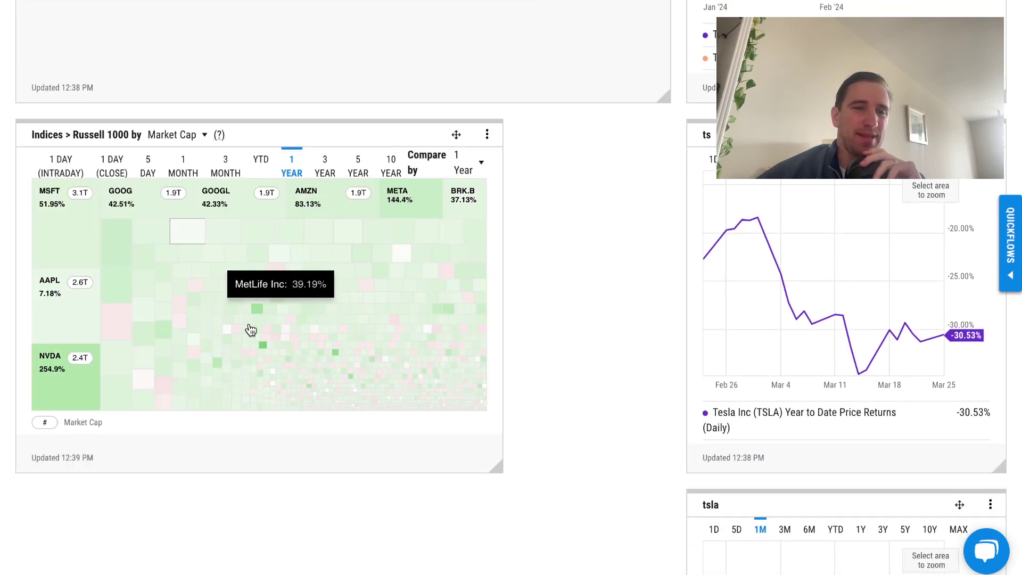
pyautogui.scroll(1, 323, 285)
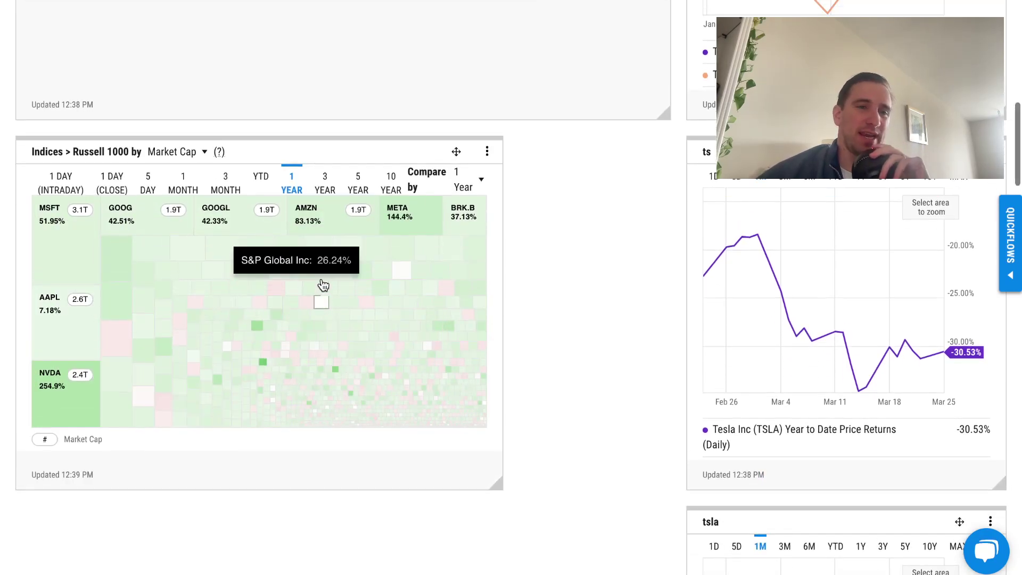
pyautogui.scroll(15, 321, 285)
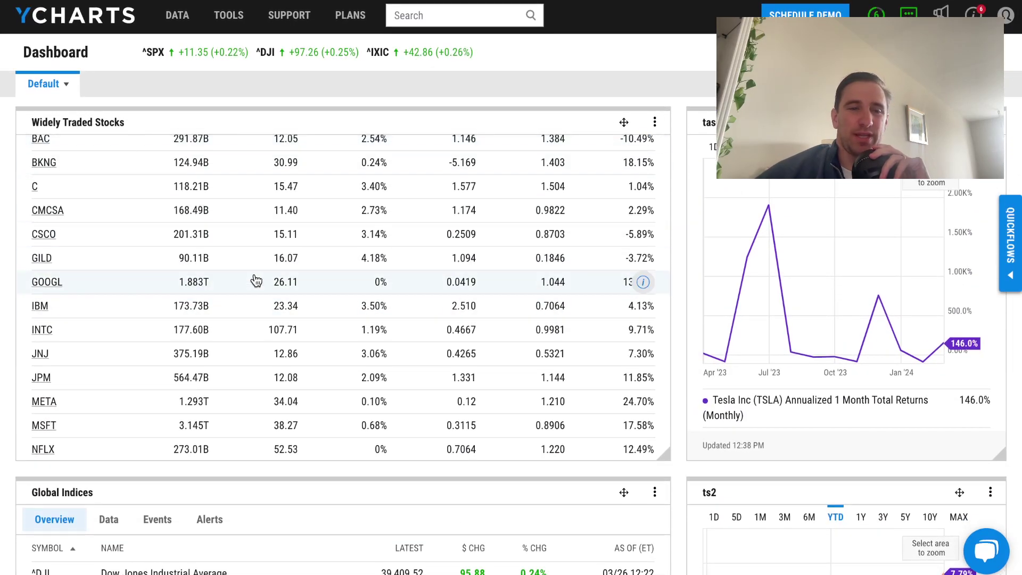
pyautogui.scroll(-15, 256, 281)
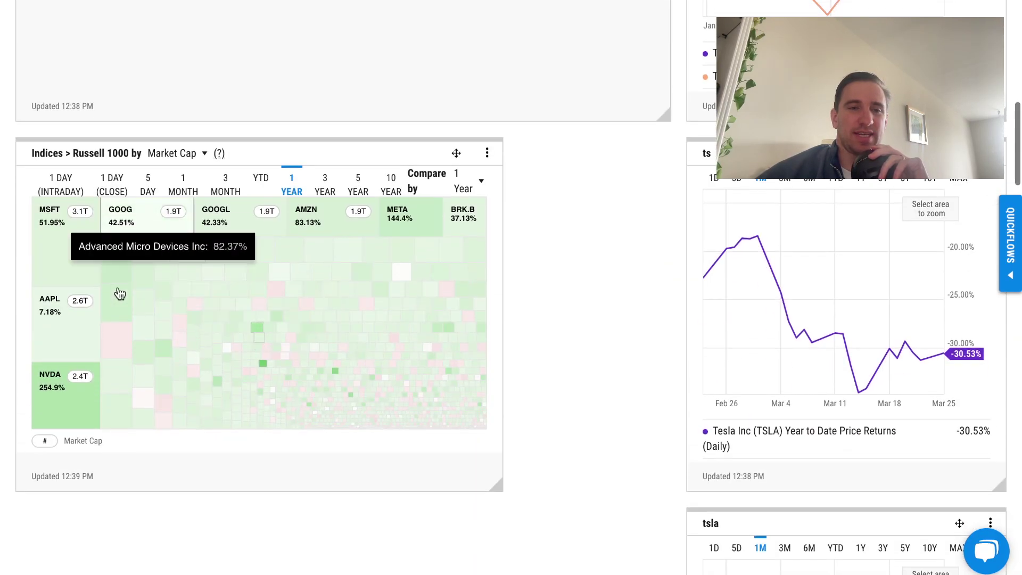
pyautogui.click(64, 322)
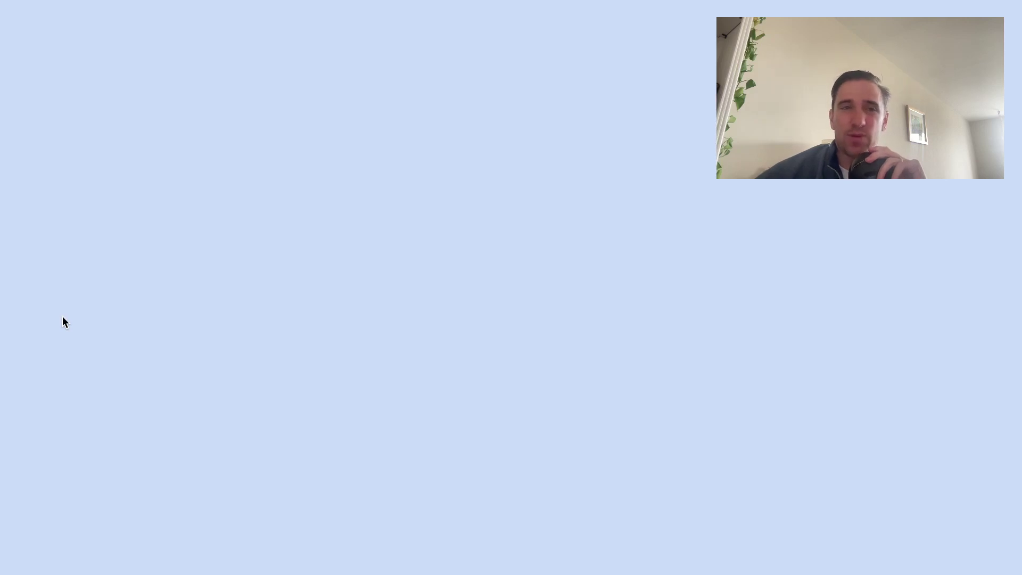
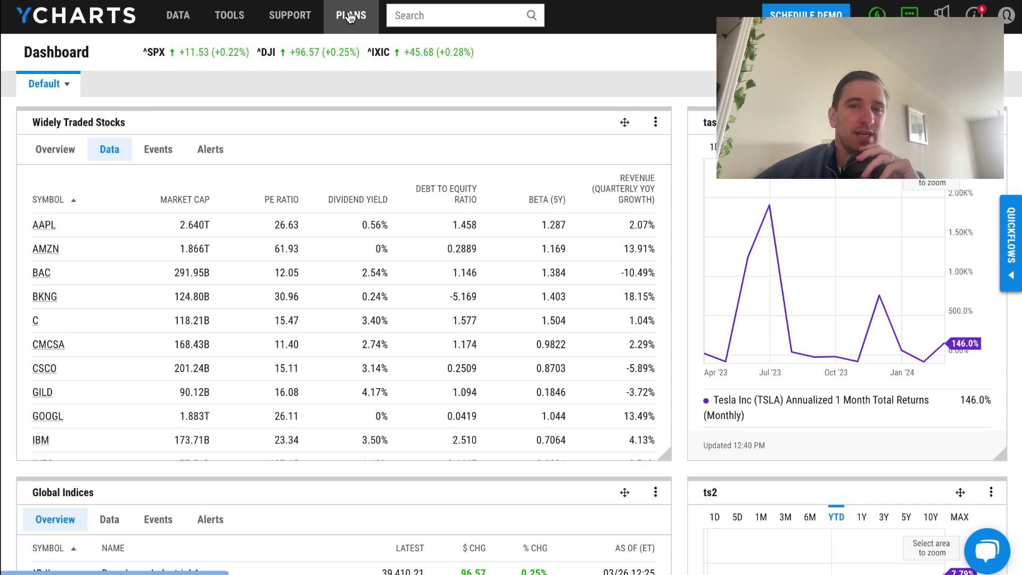
# Survey the site's Support, Tools and Data sections, and open the featured Earnings Season Calendar
pyautogui.moveTo(282, 26)
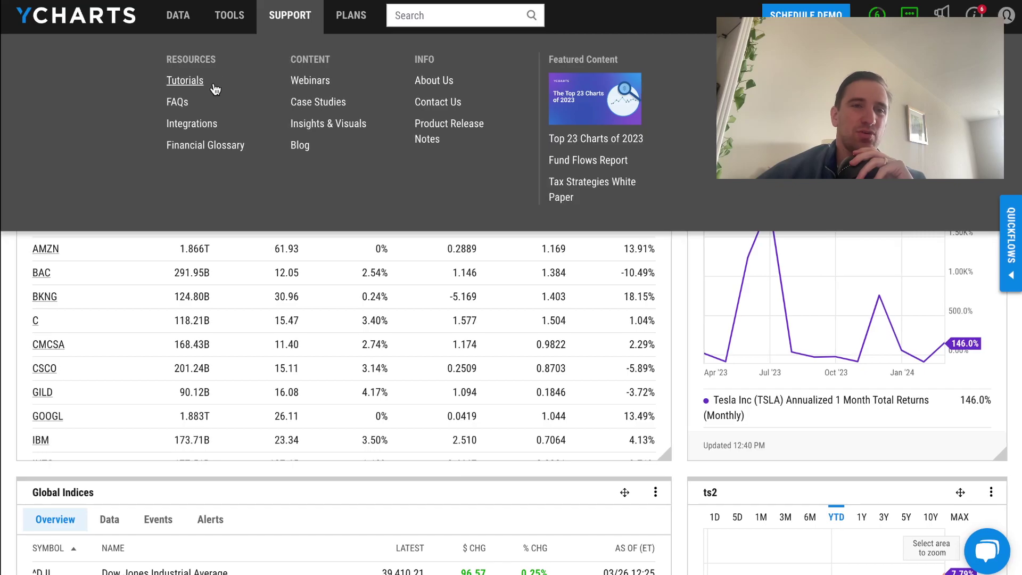
pyautogui.click(230, 22)
pyautogui.click(179, 24)
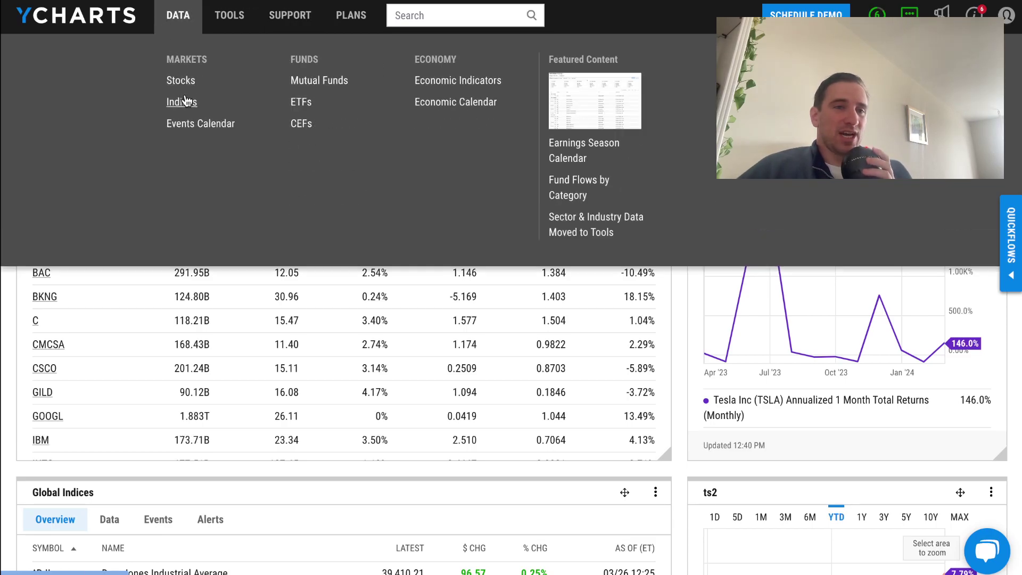
pyautogui.click(574, 154)
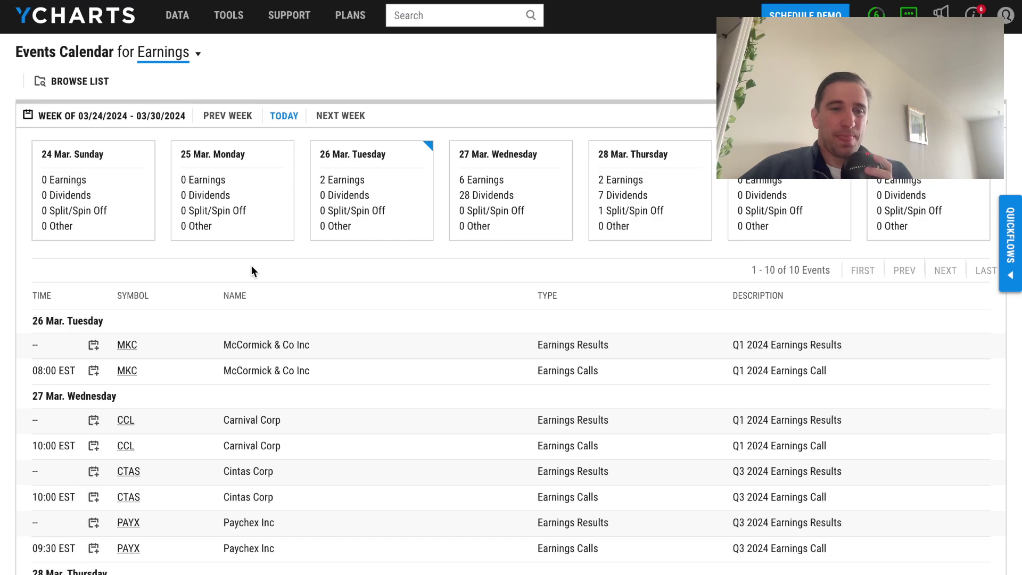
# Look through the current week's earnings events and advance the Events Calendar to the following week
pyautogui.scroll(-2, 252, 265)
pyautogui.scroll(2, 250, 269)
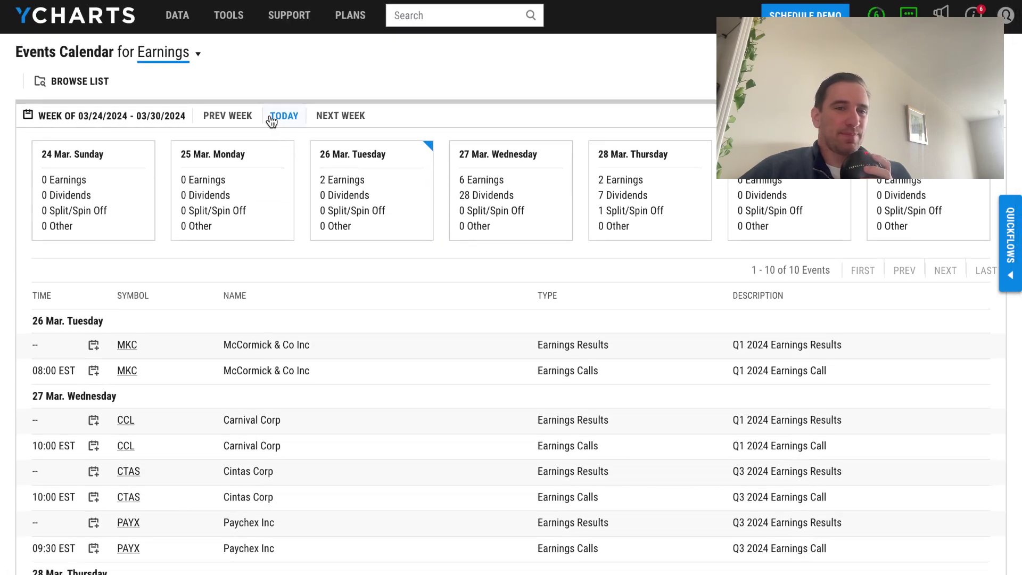
pyautogui.click(334, 116)
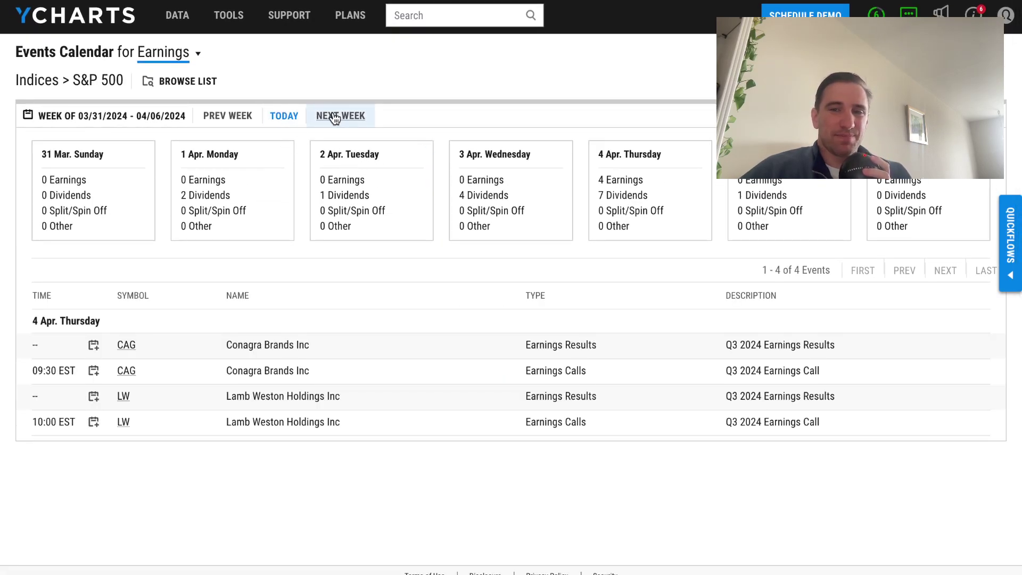
# Open the Stocks market data page and review its index chart, performance by index, and sector heatmaps
pyautogui.moveTo(173, 26)
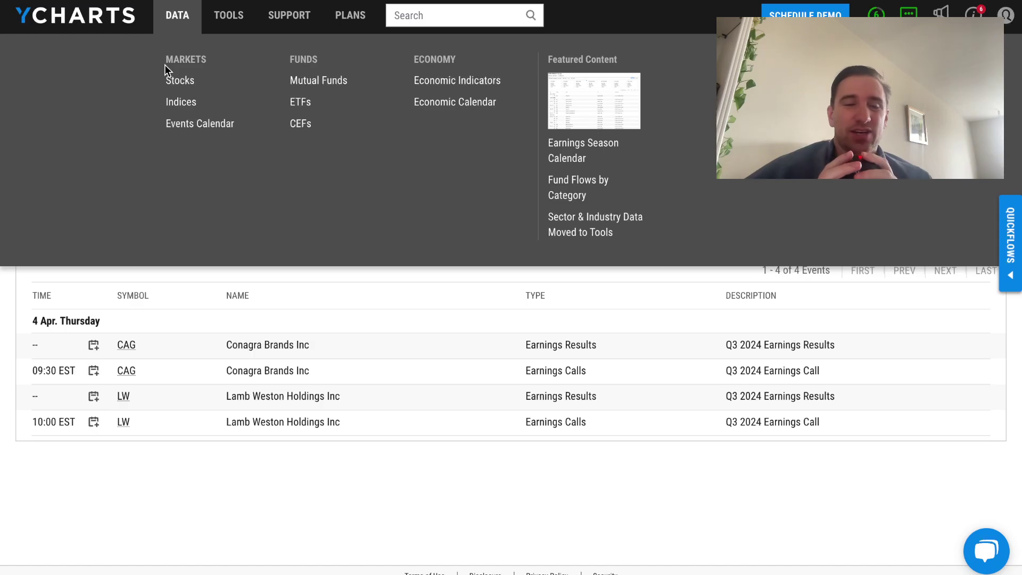
pyautogui.click(184, 80)
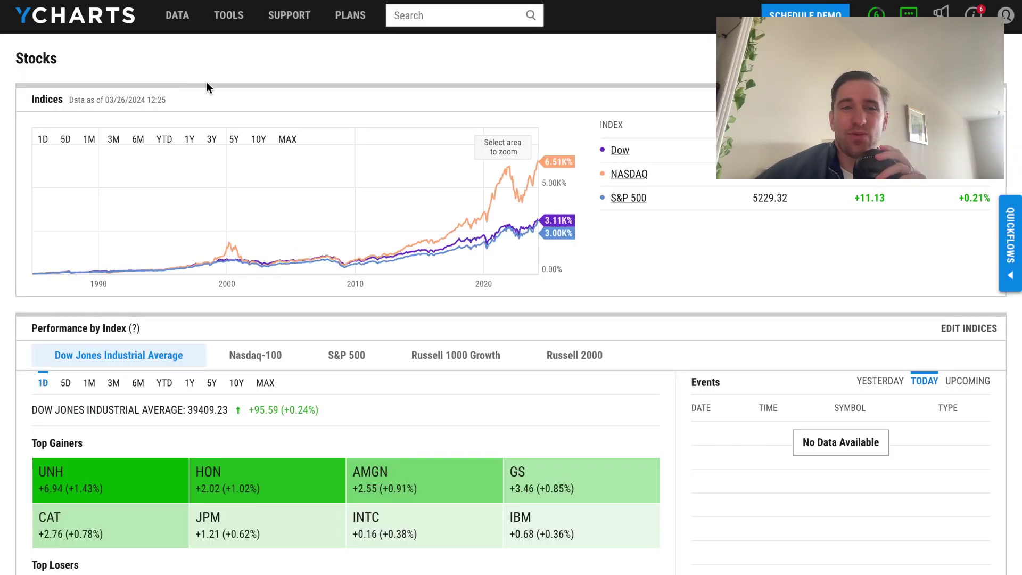
pyautogui.scroll(-1, 291, 98)
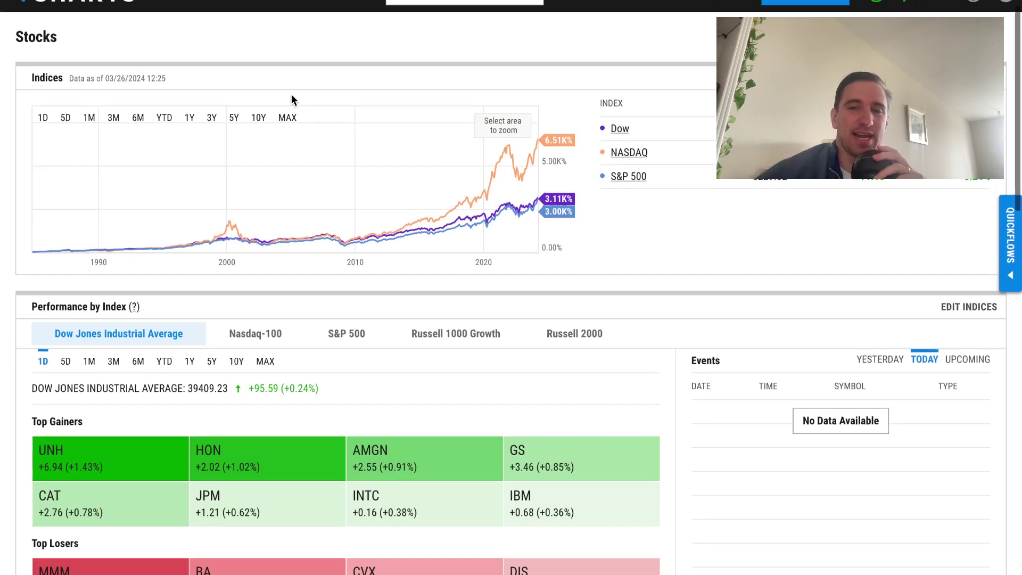
pyautogui.scroll(-14, 291, 93)
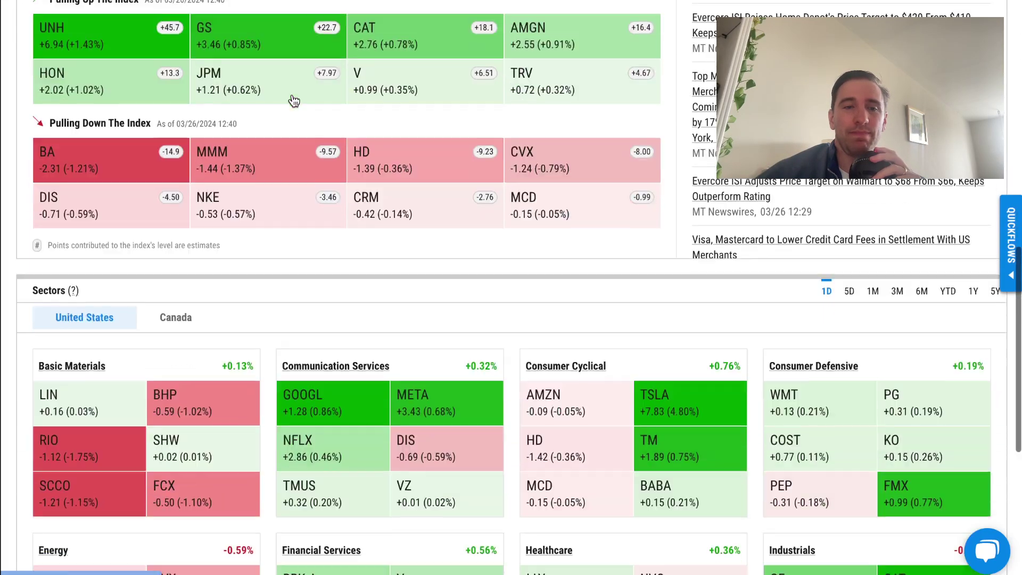
pyautogui.scroll(-7, 292, 94)
pyautogui.scroll(20, 291, 94)
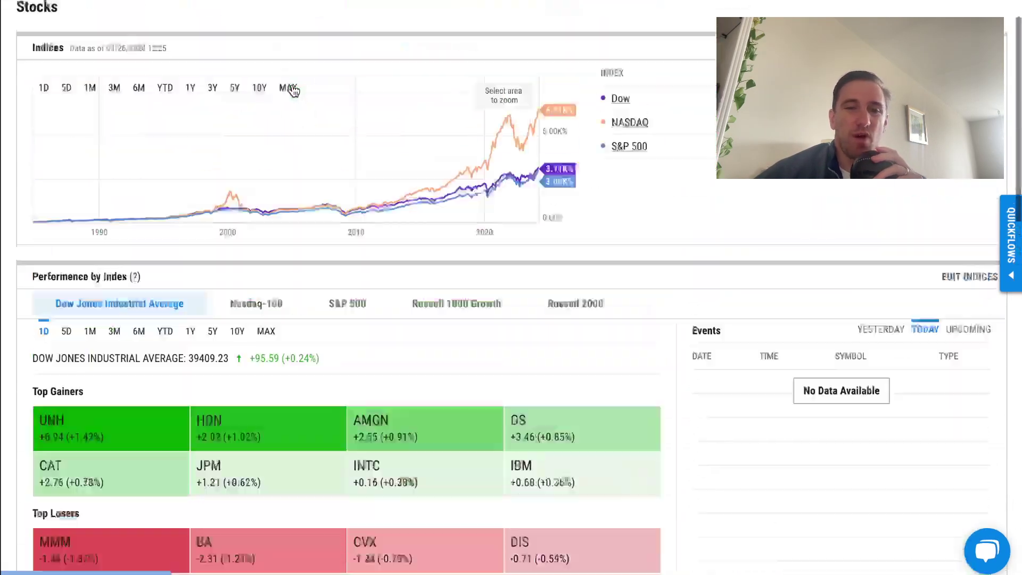
pyautogui.scroll(1, 292, 90)
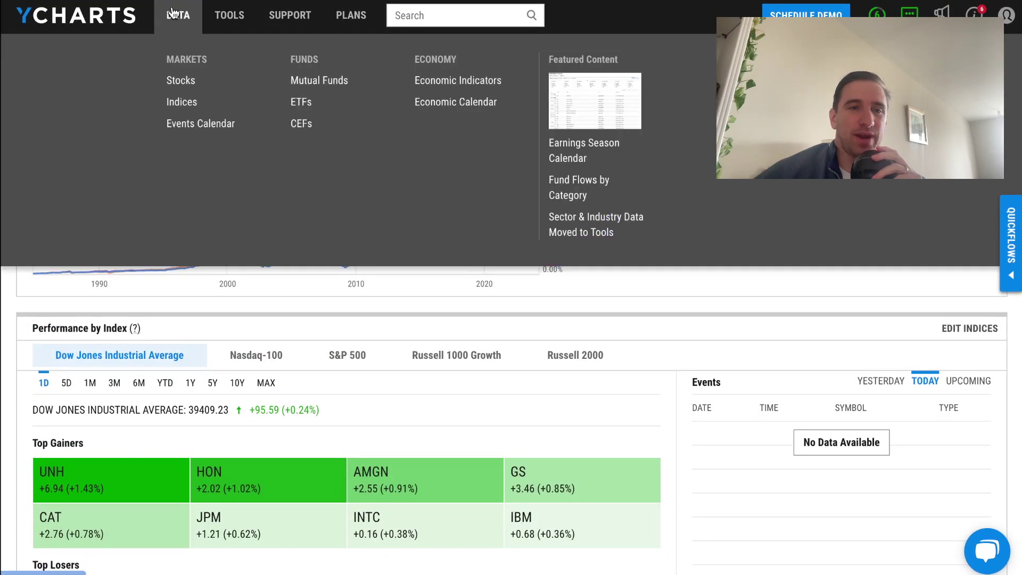
# Open the Indices data page and review the major indices, indices by asset class, and index families
pyautogui.click(190, 105)
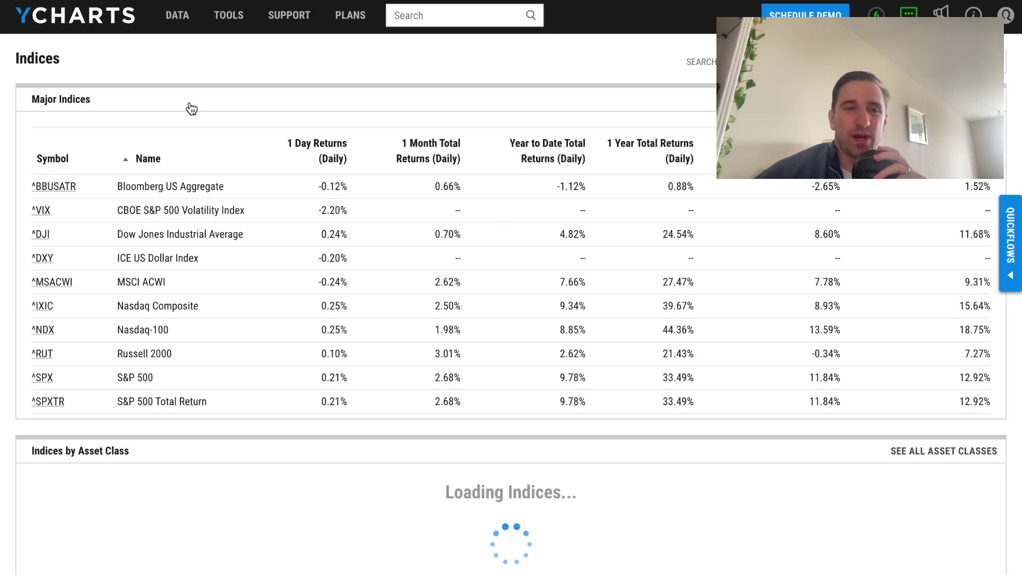
pyautogui.scroll(-5, 268, 240)
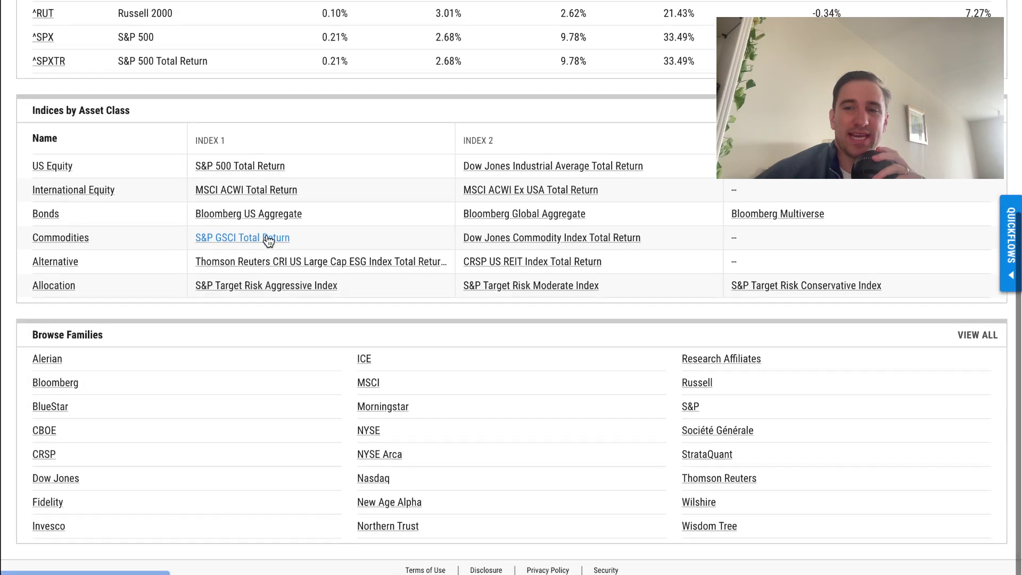
pyautogui.scroll(6, 268, 239)
# Survey the Data and Tools sections and open a new Fundamental Chart
pyautogui.moveTo(178, 21)
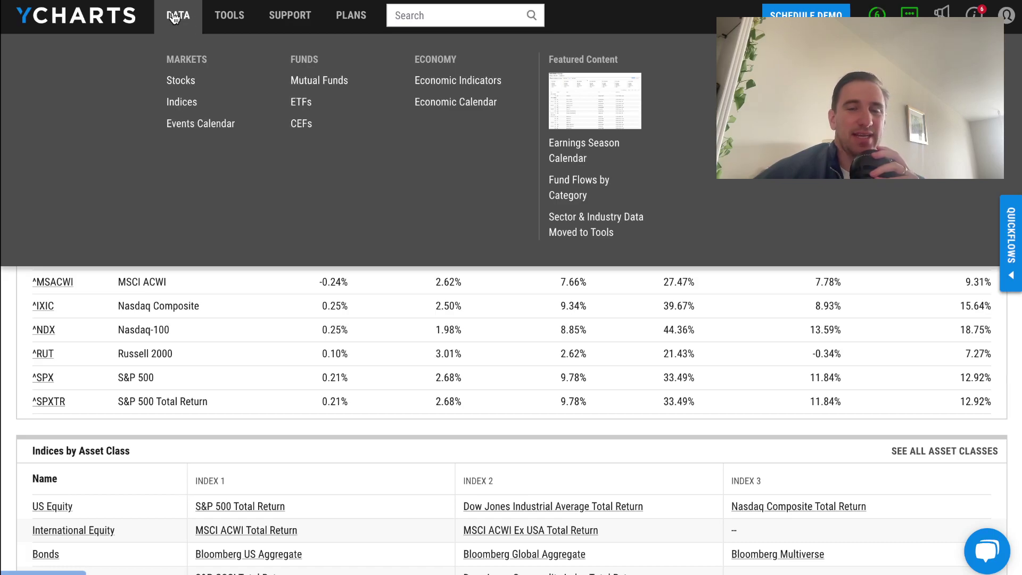
pyautogui.moveTo(223, 22)
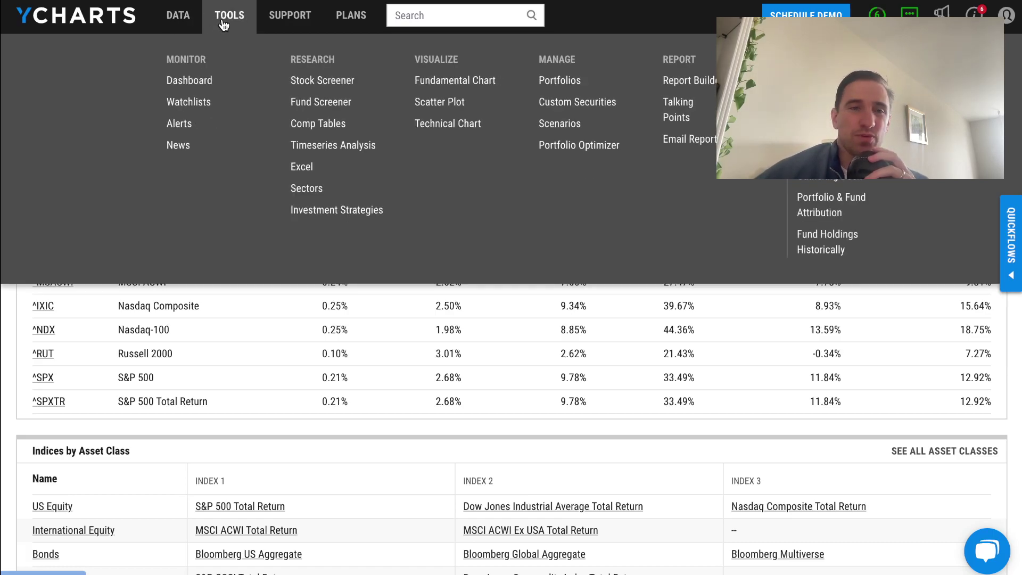
pyautogui.click(457, 83)
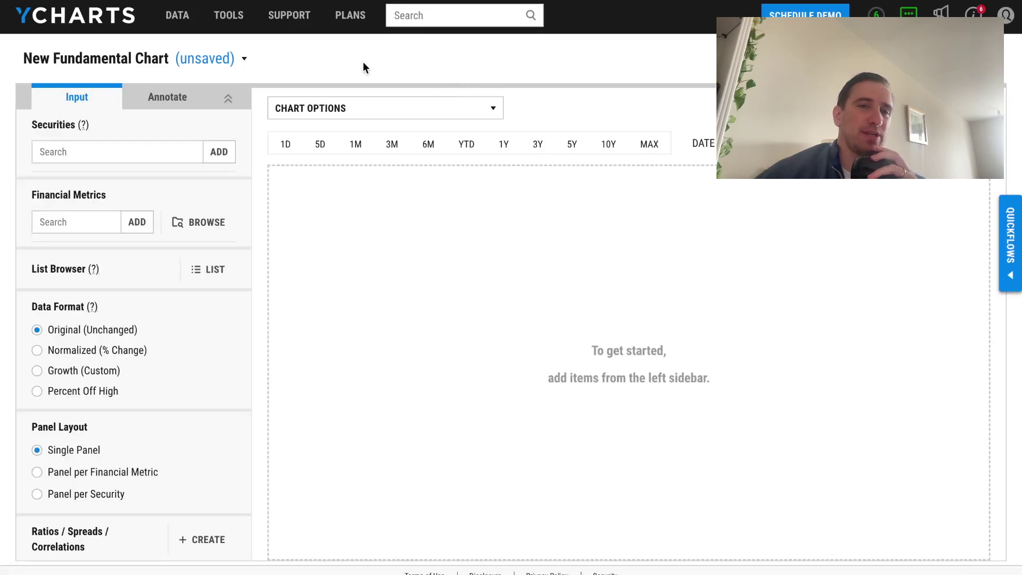
# Open the Watchlist Manager, inspect the Energy watchlist's indicators in its editor, and close it without saving
pyautogui.moveTo(227, 16)
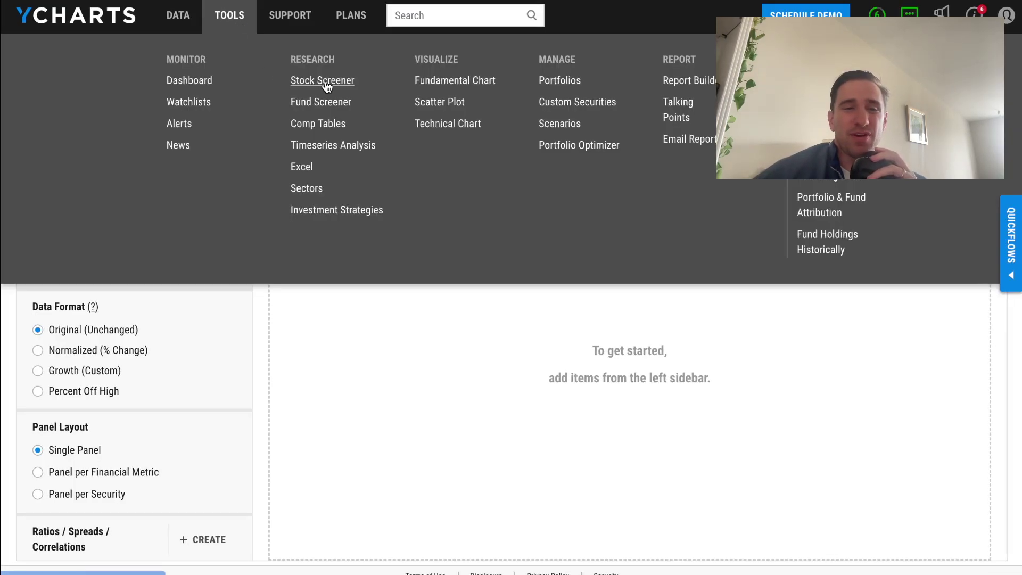
pyautogui.click(194, 102)
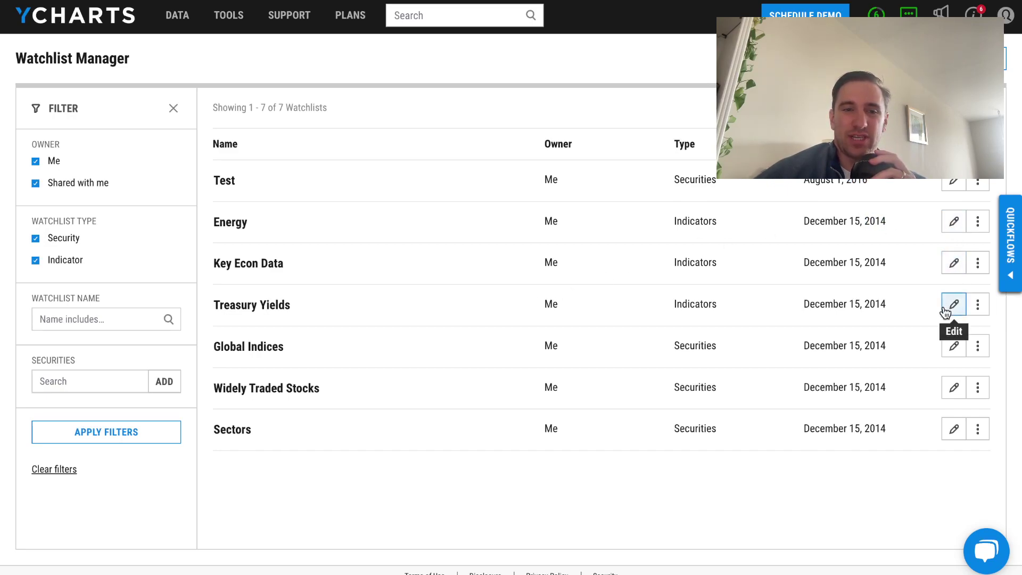
pyautogui.click(944, 222)
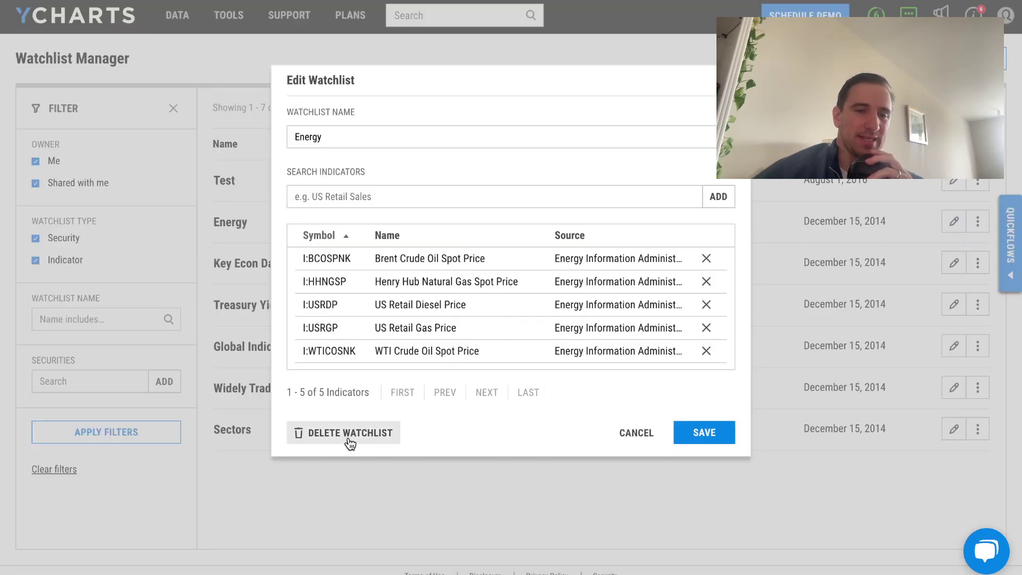
pyautogui.click(643, 435)
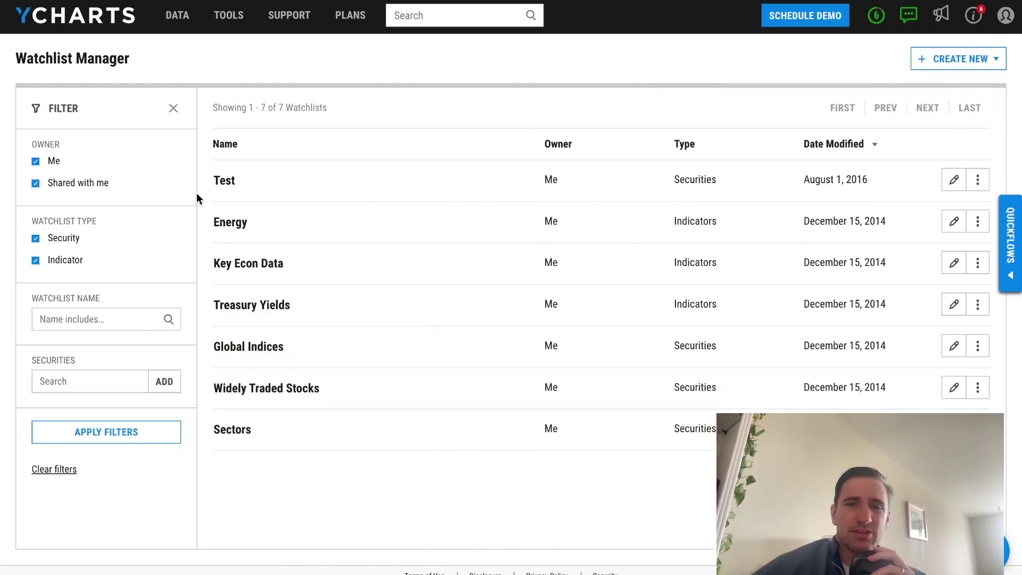
# View the form for creating a new security watchlist and close it without saving
pyautogui.click(978, 62)
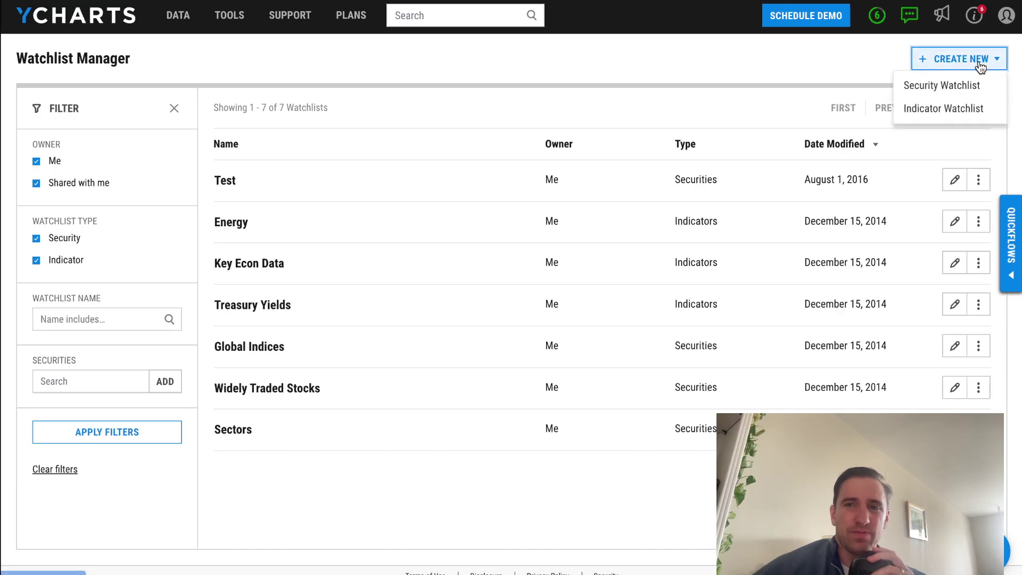
pyautogui.click(904, 87)
pyautogui.click(429, 143)
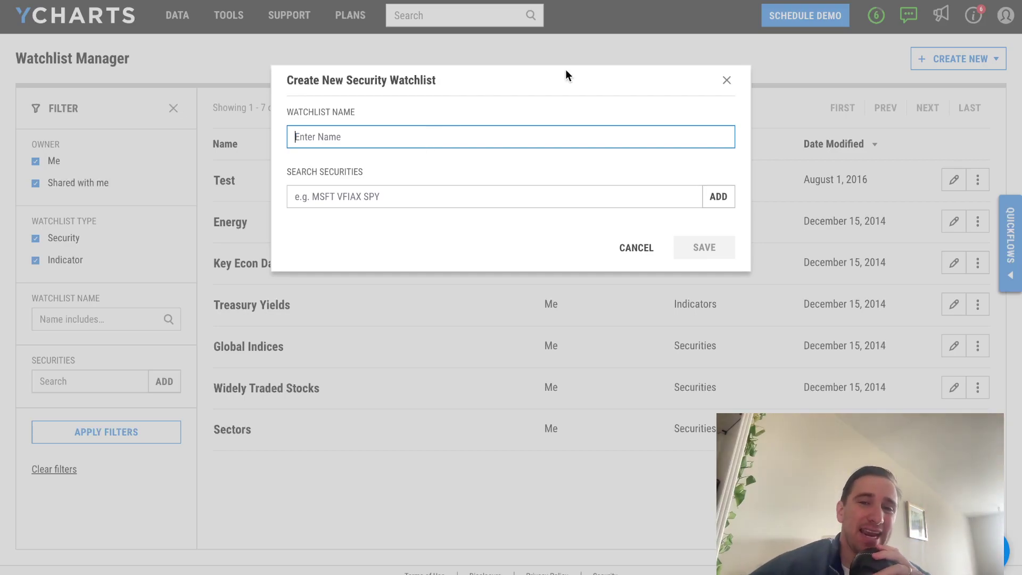
pyautogui.click(727, 78)
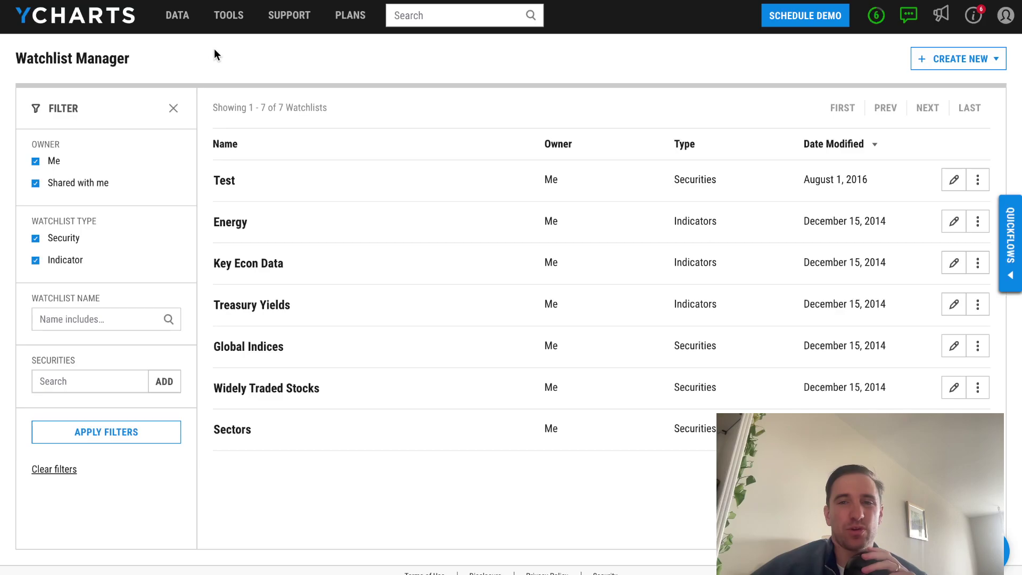
# Open the Alerts Manager and start a new alert for Apple Inc (AAPL)
pyautogui.click(222, 21)
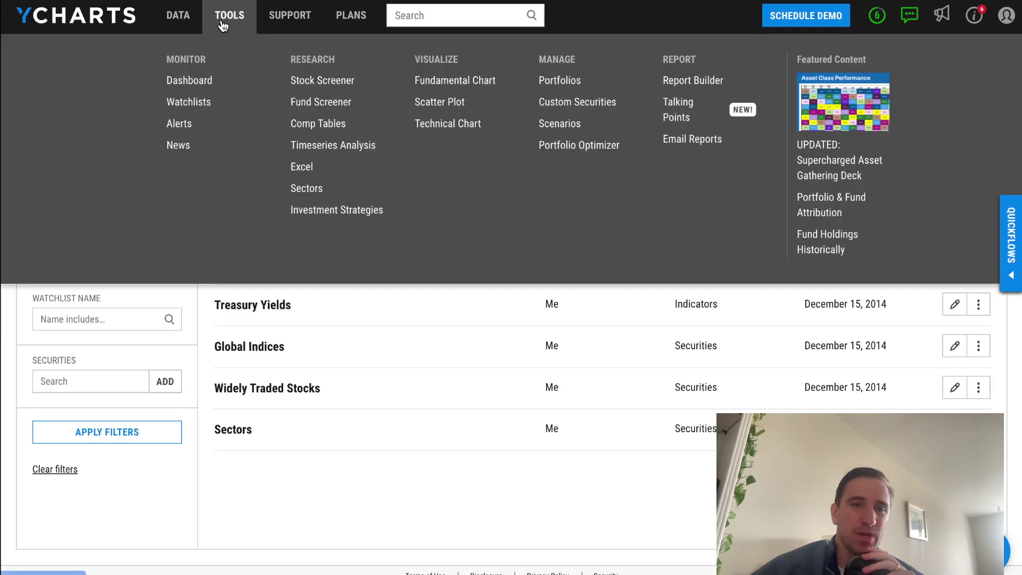
pyautogui.click(186, 124)
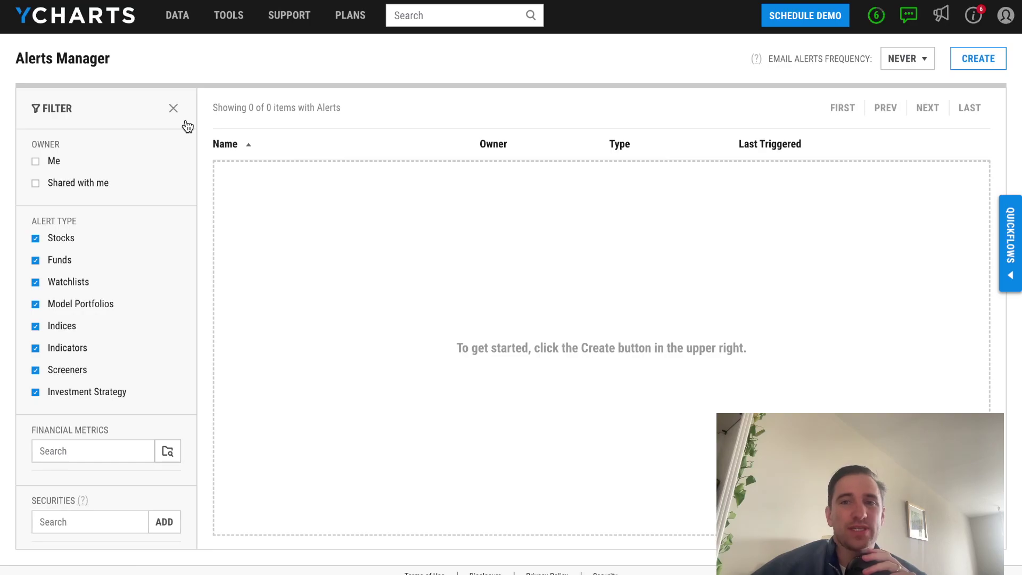
pyautogui.click(978, 65)
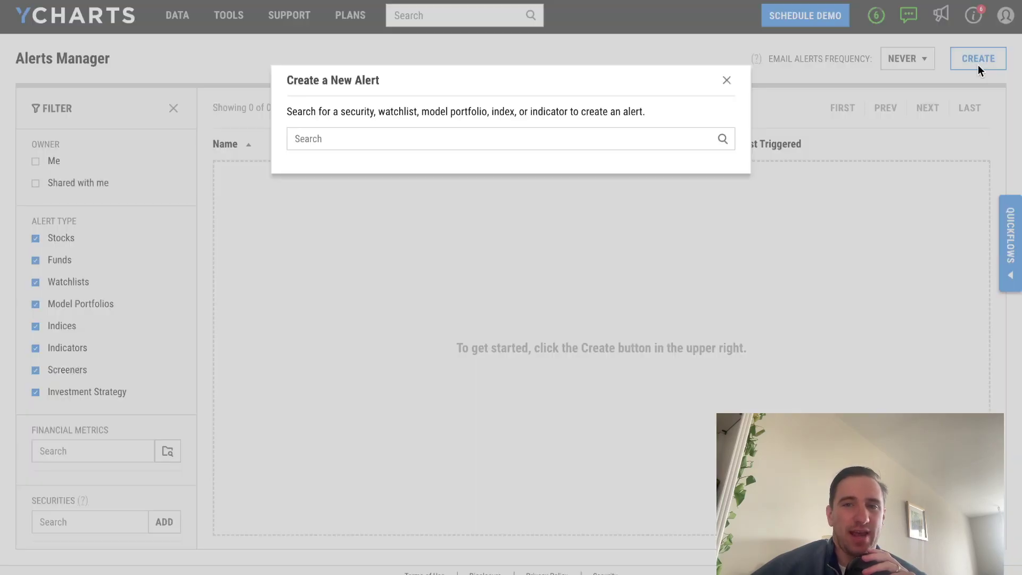
pyautogui.click(500, 140)
pyautogui.write('aapl')
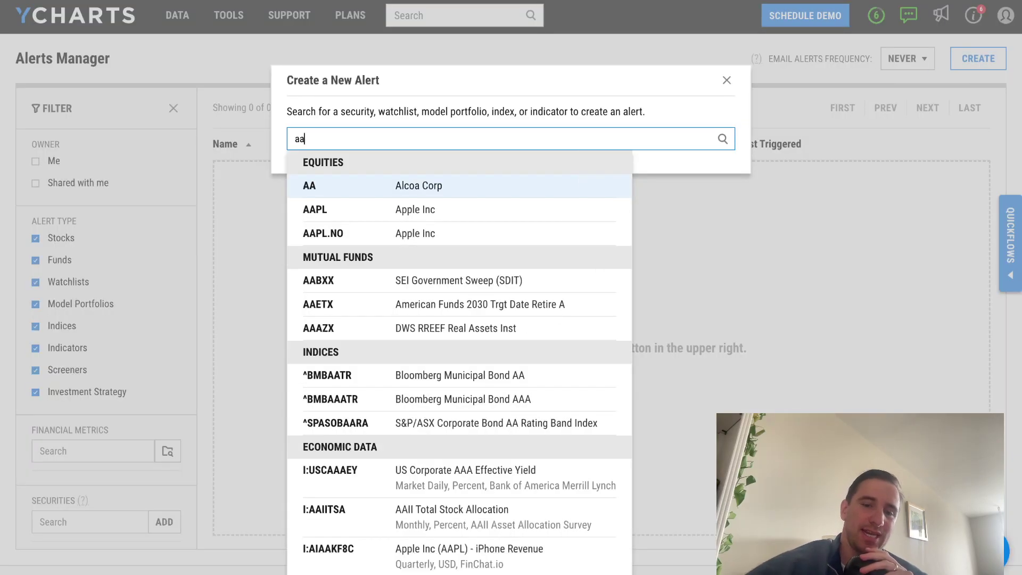
pyautogui.click(488, 199)
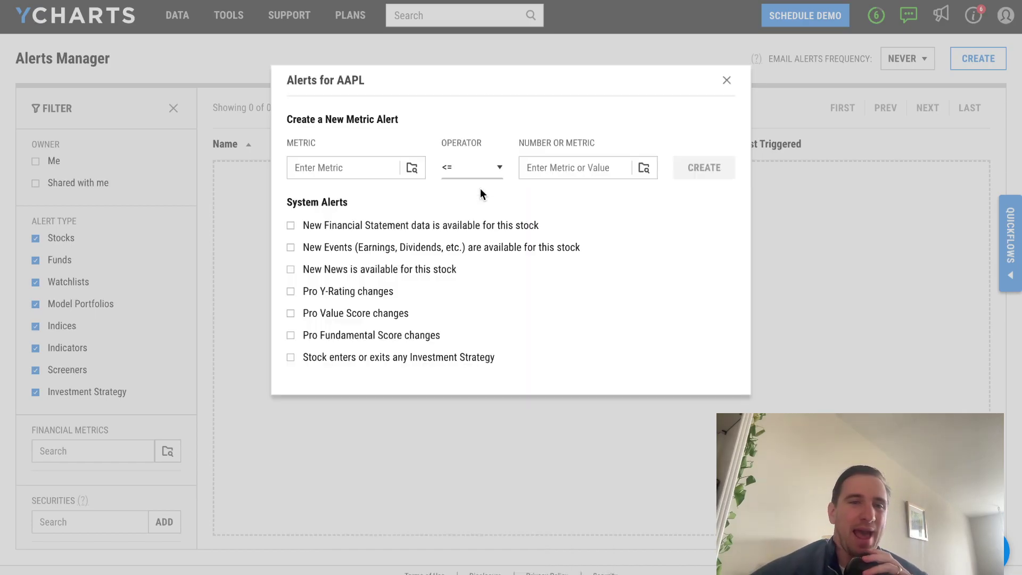
# Try the 50-Day Exponential Moving Average as the metric of the AAPL alert
pyautogui.click(351, 162)
pyautogui.write('movi')
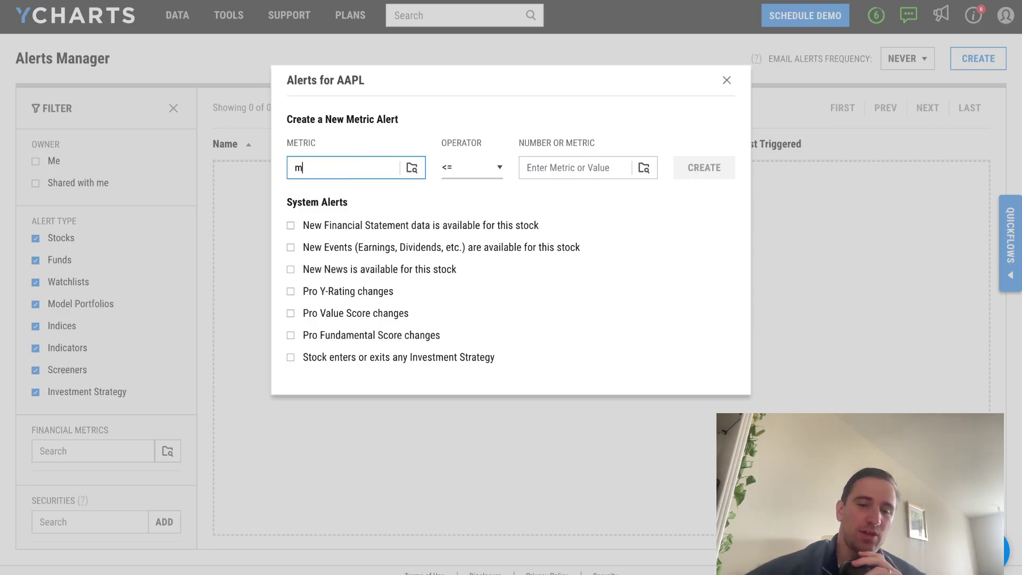
pyautogui.click(381, 238)
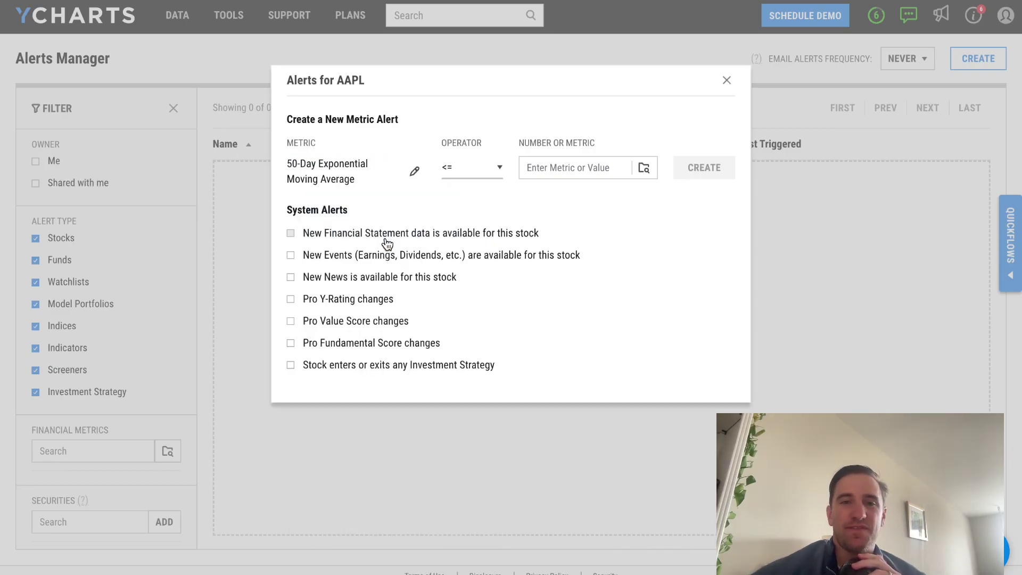
pyautogui.click(574, 170)
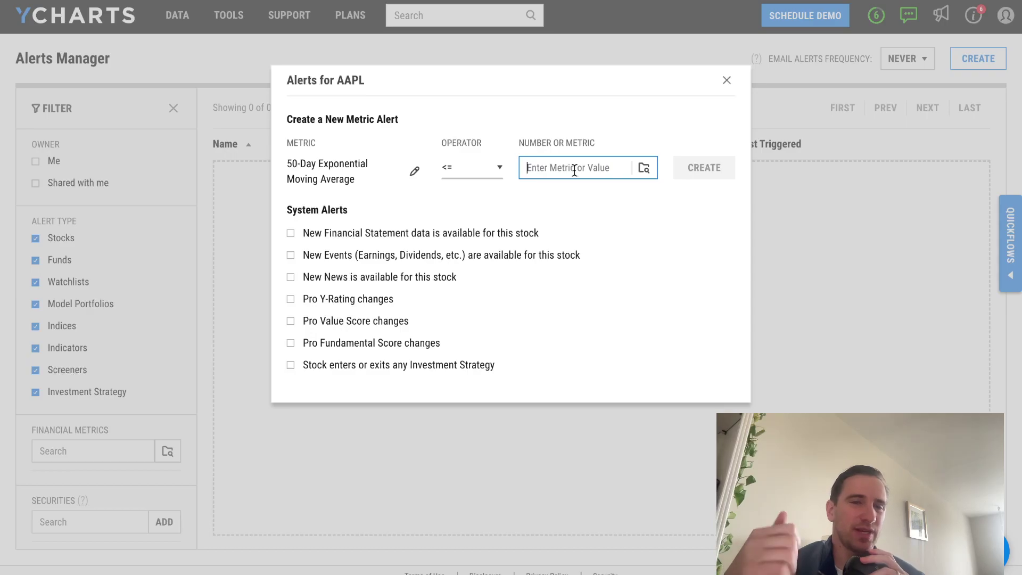
# Replace the AAPL alert's metric with PS Ratio
pyautogui.click(412, 170)
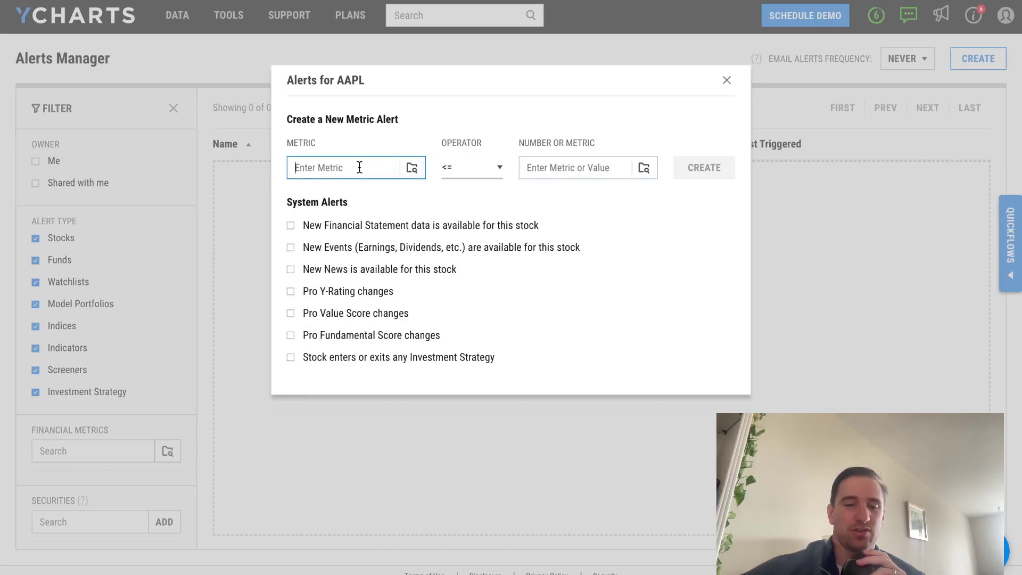
pyautogui.write('rev')
pyautogui.press('BackSpace')
pyautogui.press('BackSpace')
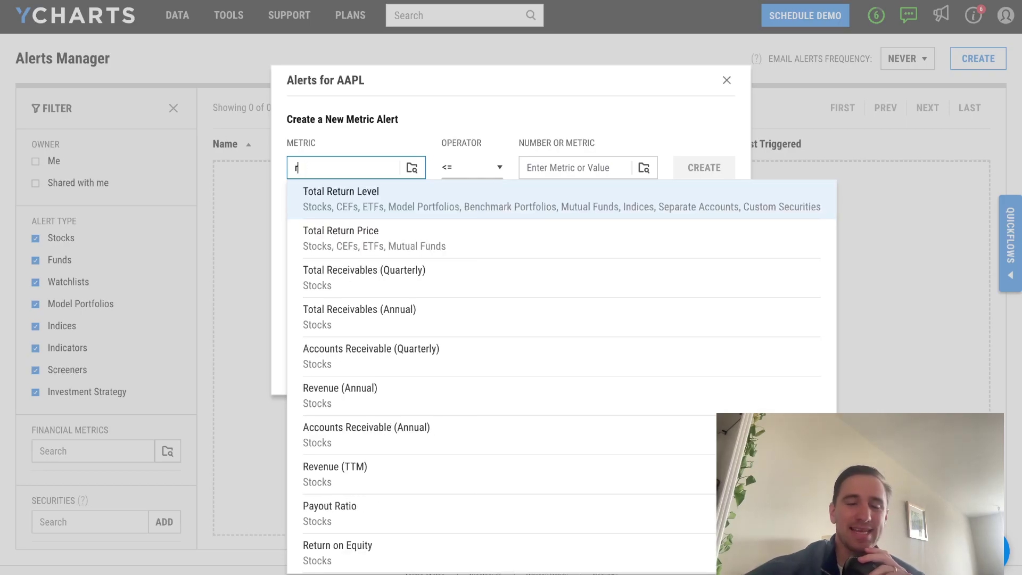
pyautogui.press('BackSpace')
pyautogui.write('ps')
pyautogui.click(351, 238)
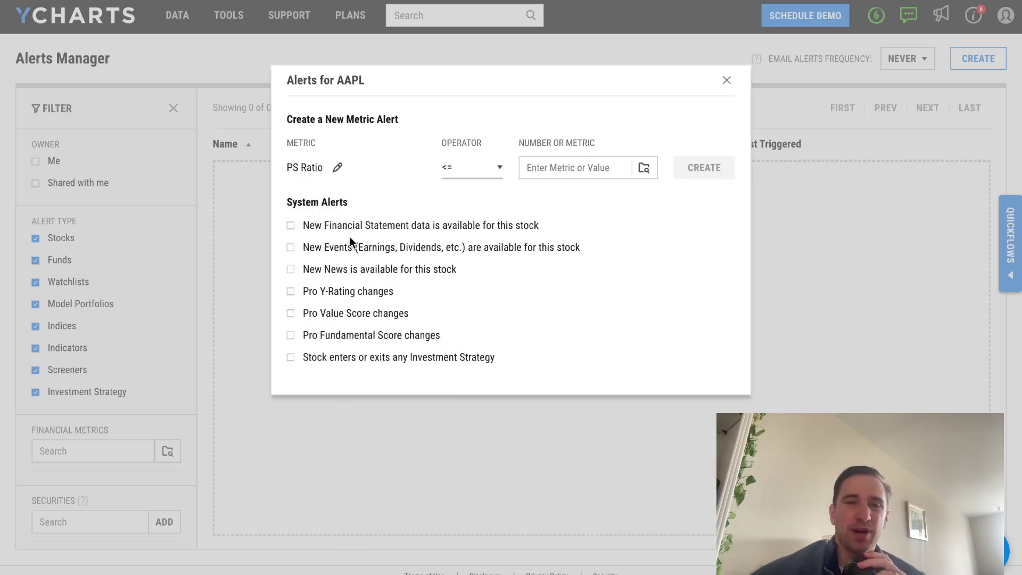
# Set the PS Ratio alert's comparison value to 1, create the alert, and review its entry among the existing metric alerts
pyautogui.click(560, 175)
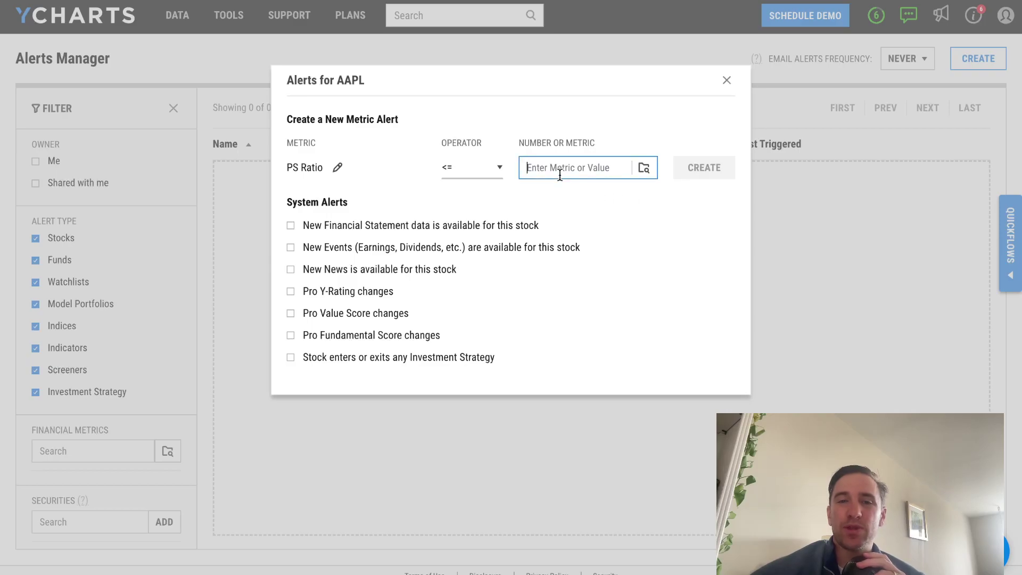
pyautogui.write('1')
pyautogui.press('Return')
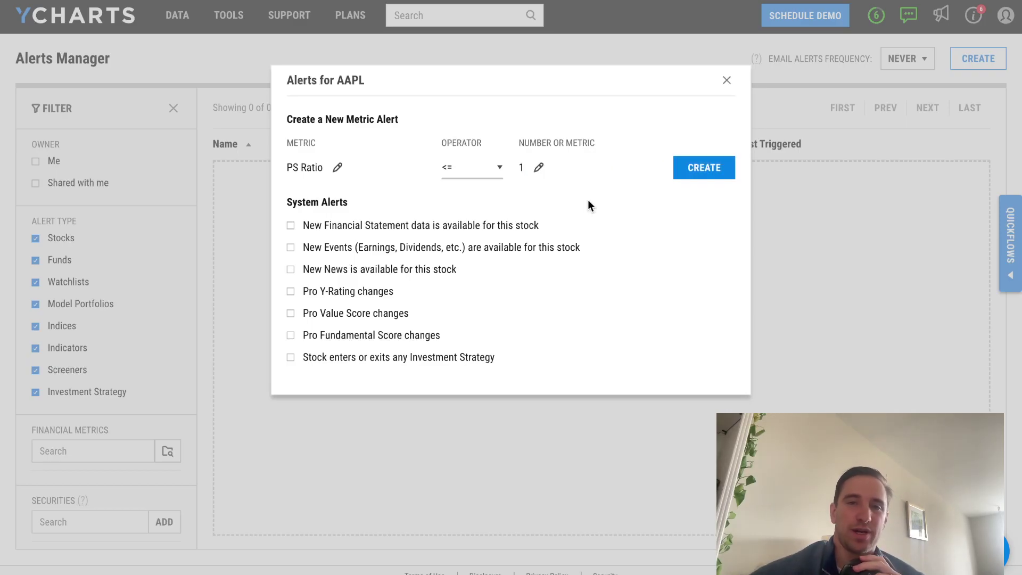
pyautogui.click(703, 170)
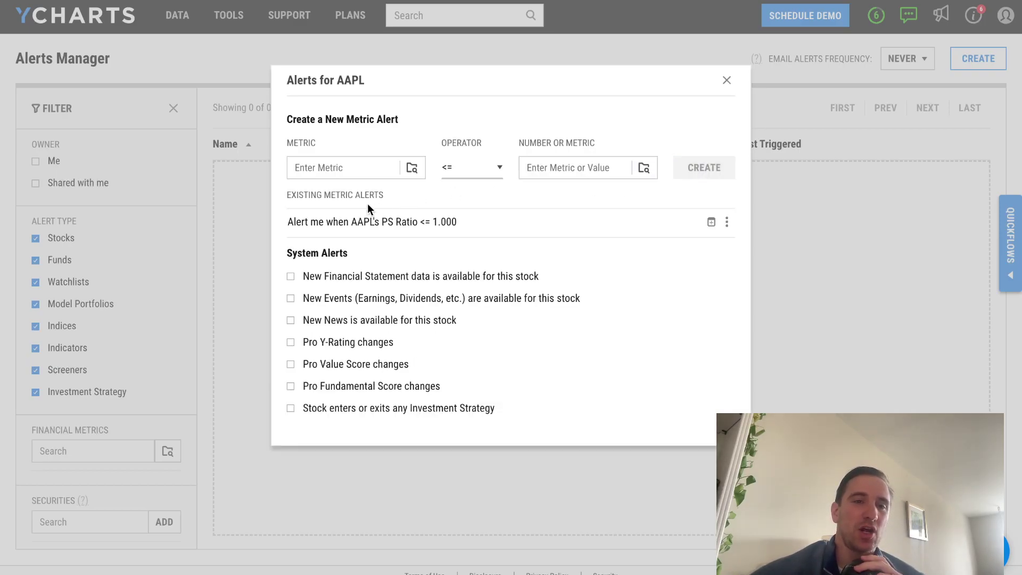
pyautogui.moveTo(290, 223); pyautogui.dragTo(413, 222)
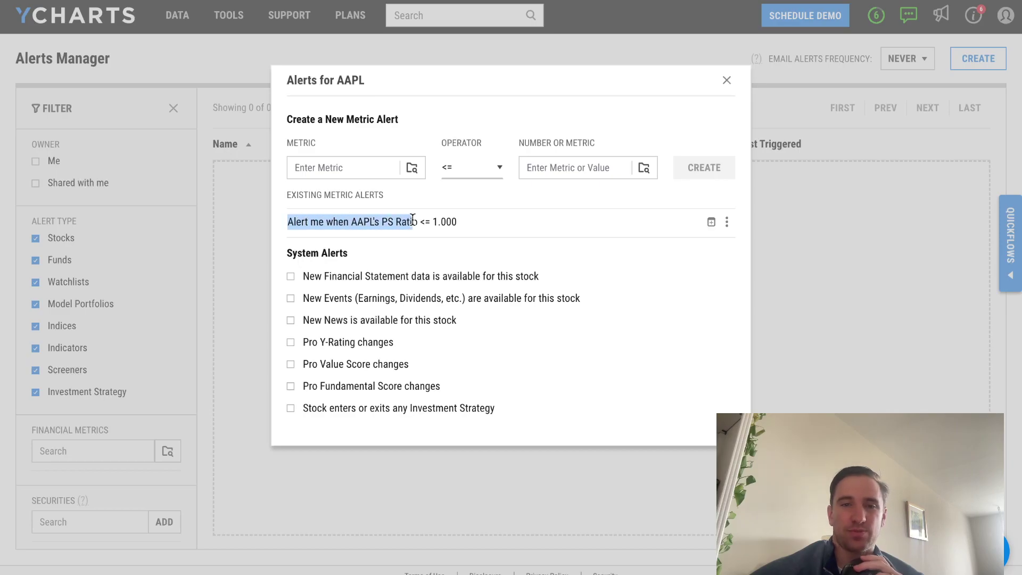
# Enable the AAPL system alert for new Financial Statement data and close the stock's alert settings
pyautogui.click(413, 221)
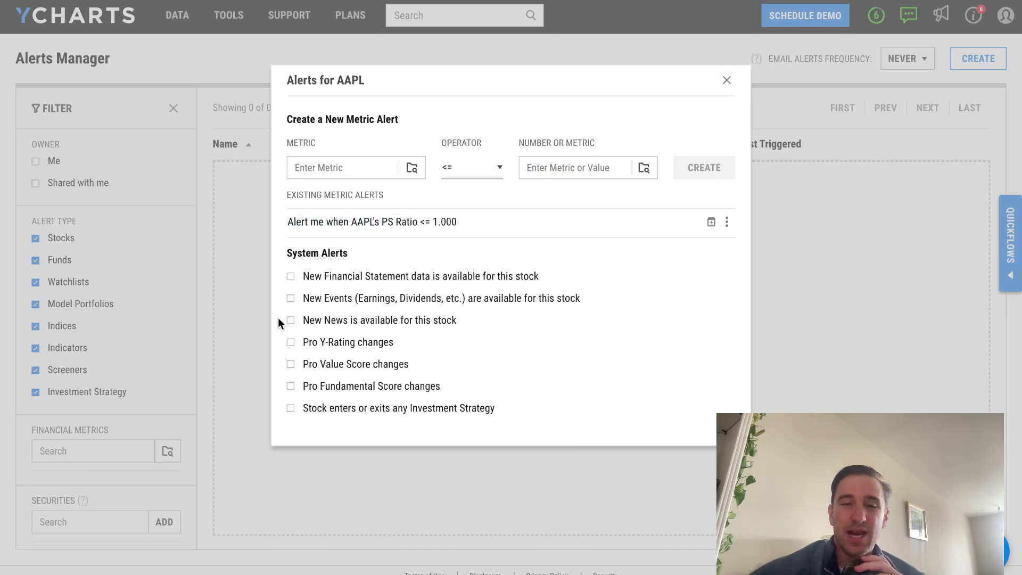
pyautogui.click(290, 299)
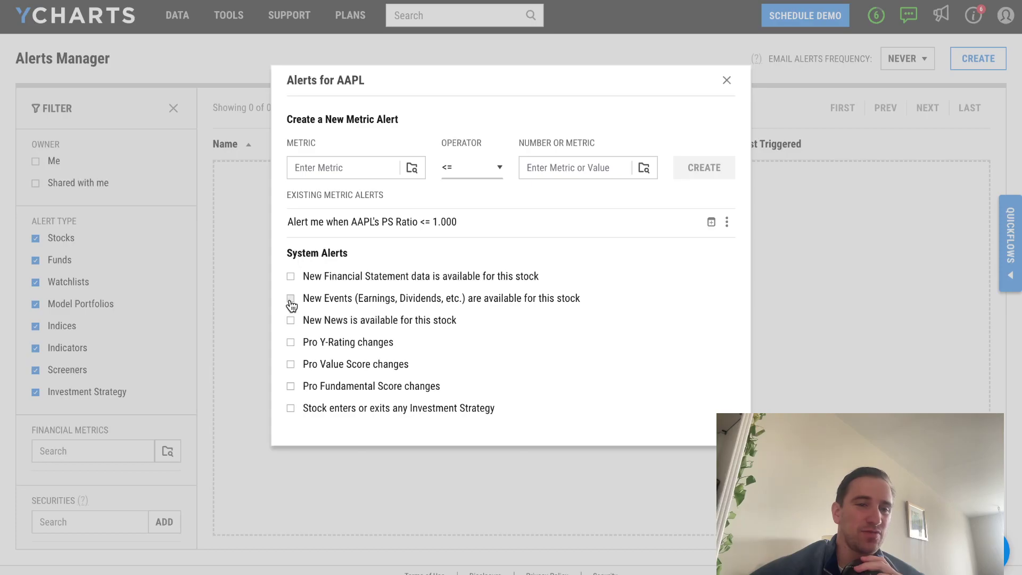
pyautogui.click(290, 299)
pyautogui.click(291, 277)
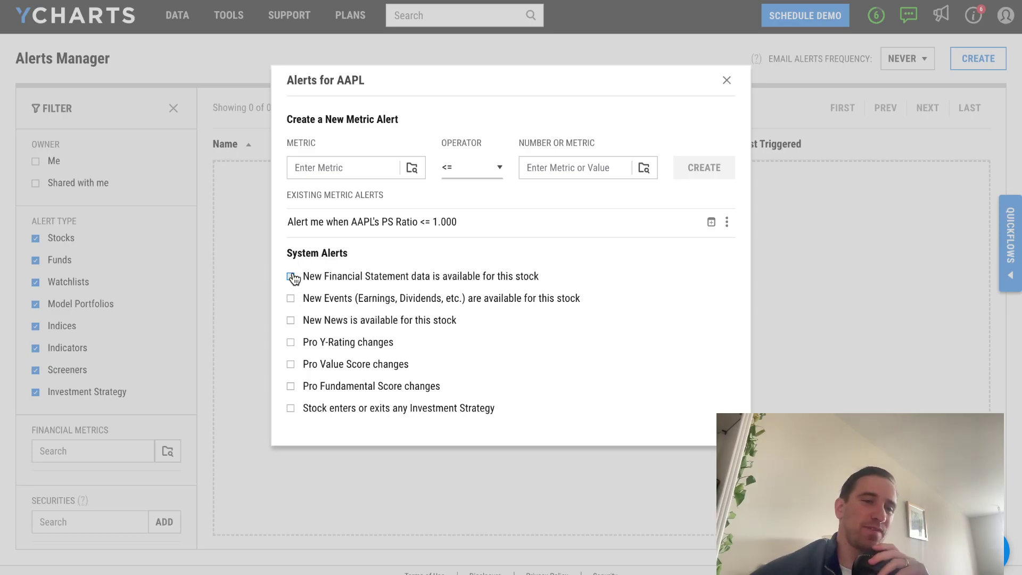
pyautogui.click(726, 80)
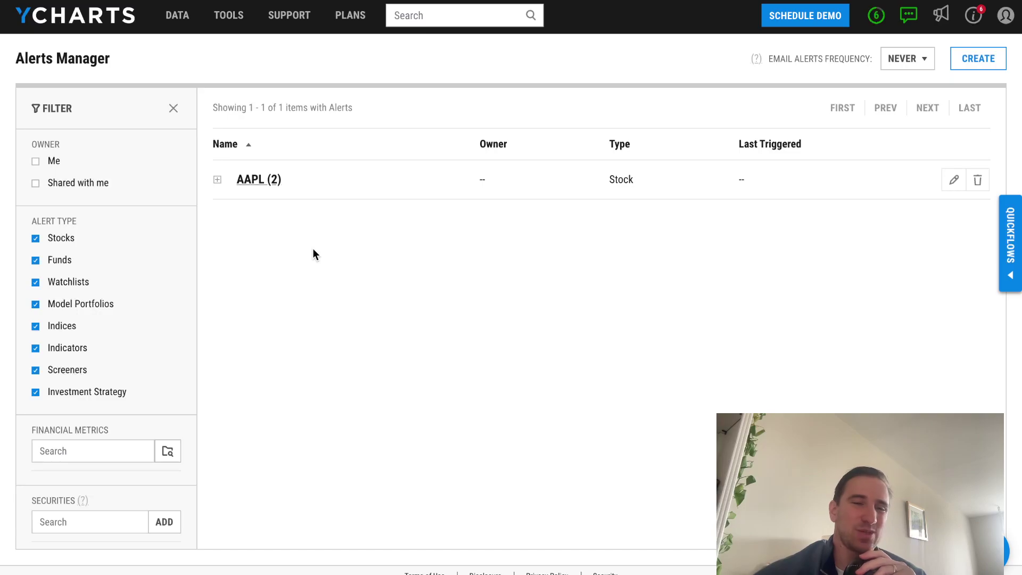
# Open the News page and filter the Newswire headlines to Apple Inc (AAPL)
pyautogui.moveTo(228, 18)
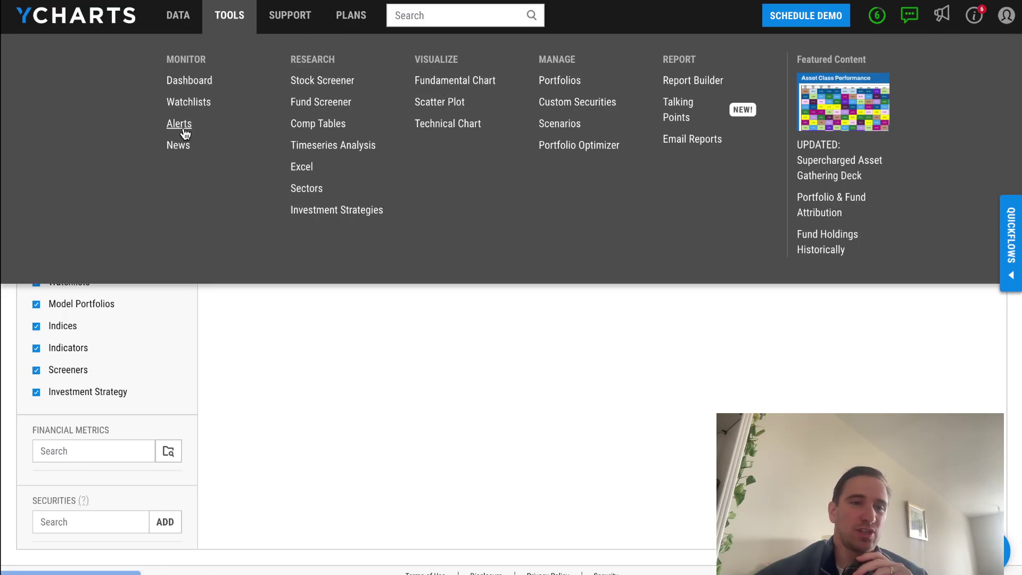
pyautogui.click(181, 146)
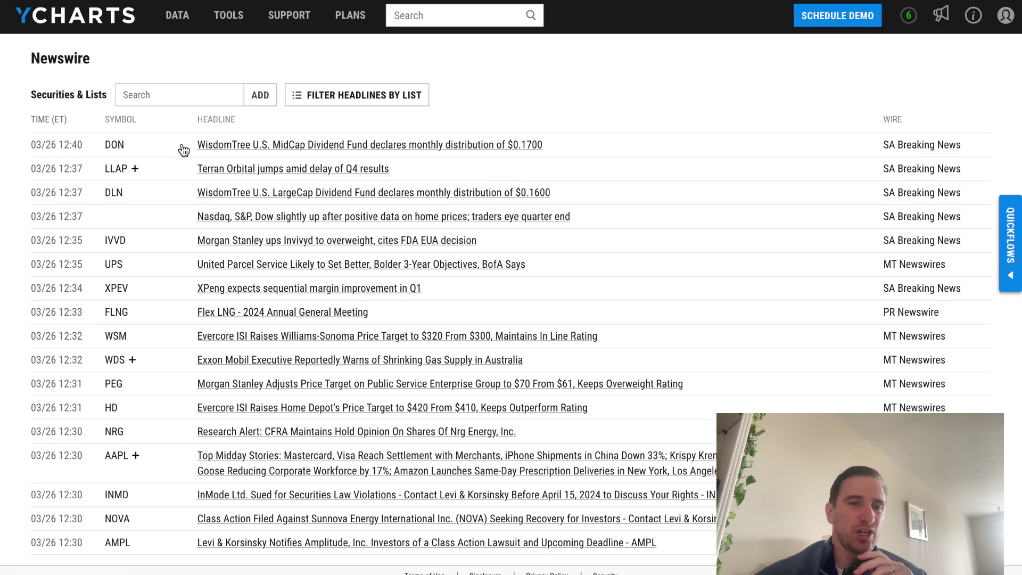
pyautogui.scroll(-4, 340, 378)
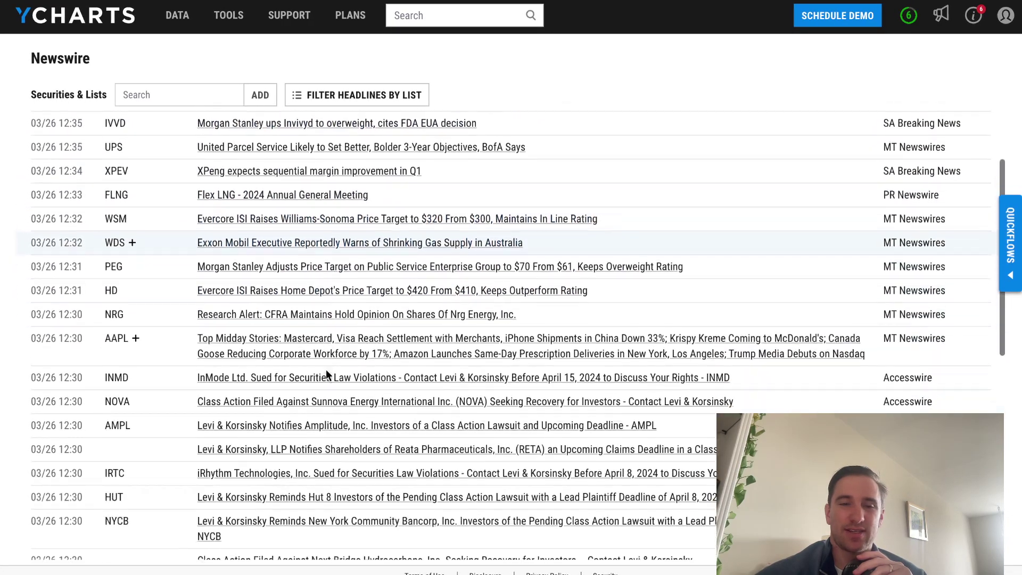
pyautogui.scroll(4, 327, 374)
pyautogui.click(195, 91)
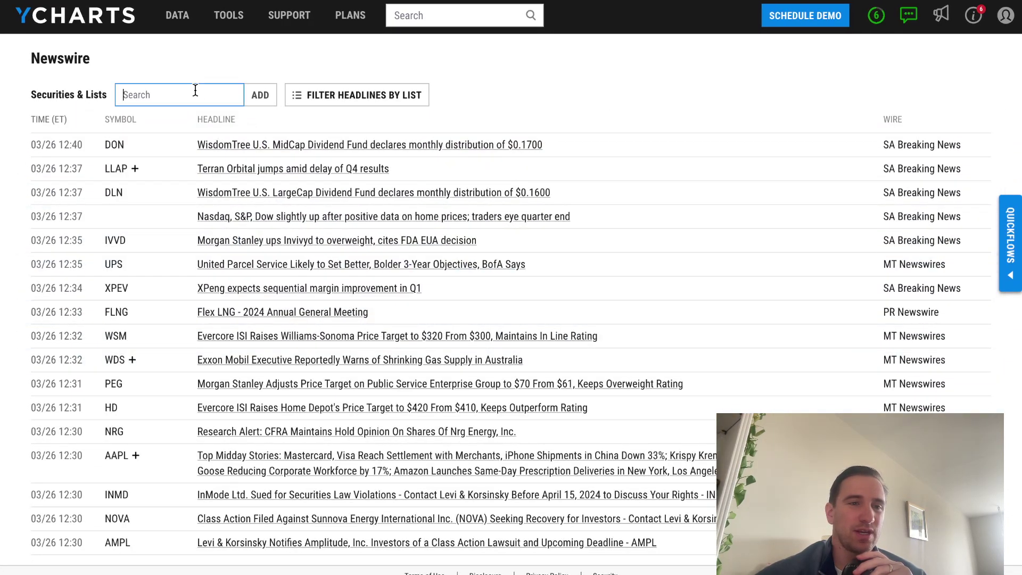
pyautogui.write('aapl')
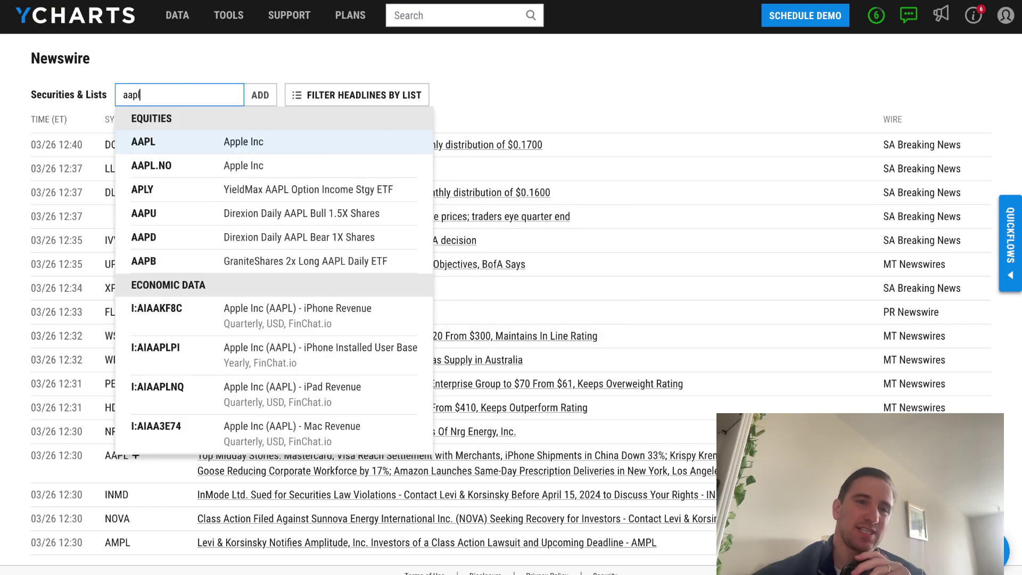
pyautogui.click(243, 143)
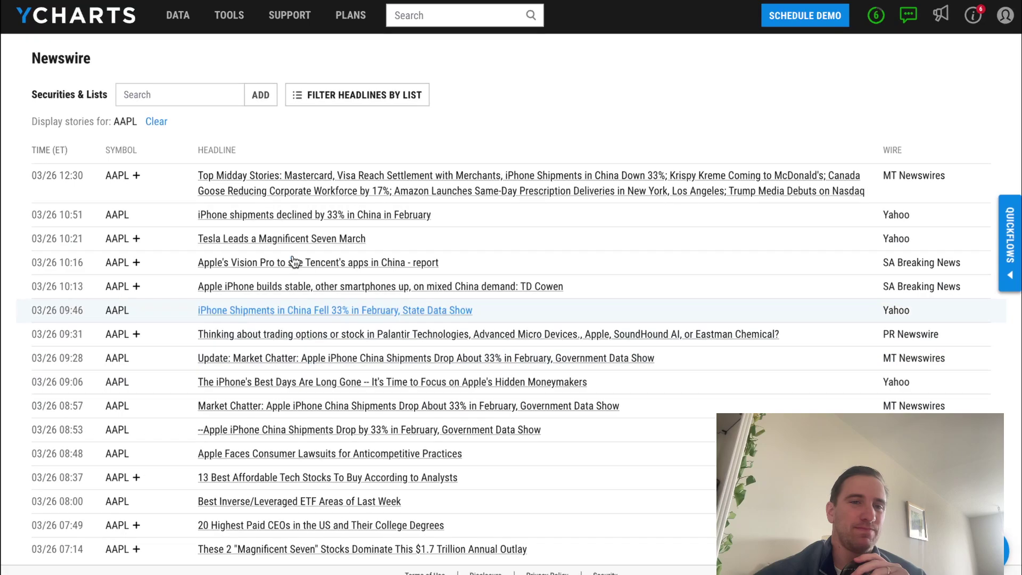
# Filter the Newswire headlines by the Events list Recent IPOs > Last 2 Weeks and skim the stories
pyautogui.click(341, 101)
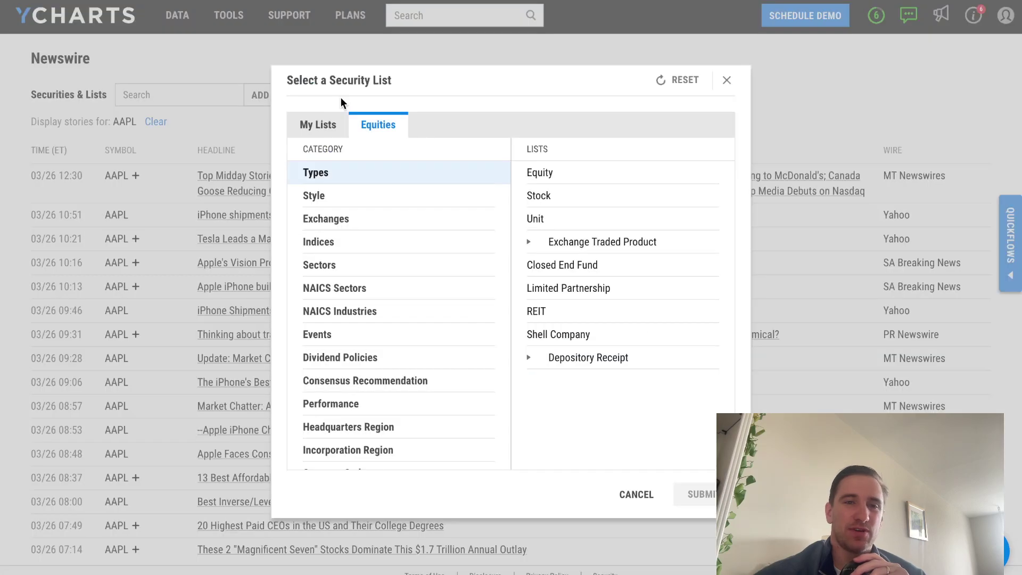
pyautogui.click(365, 244)
pyautogui.click(347, 269)
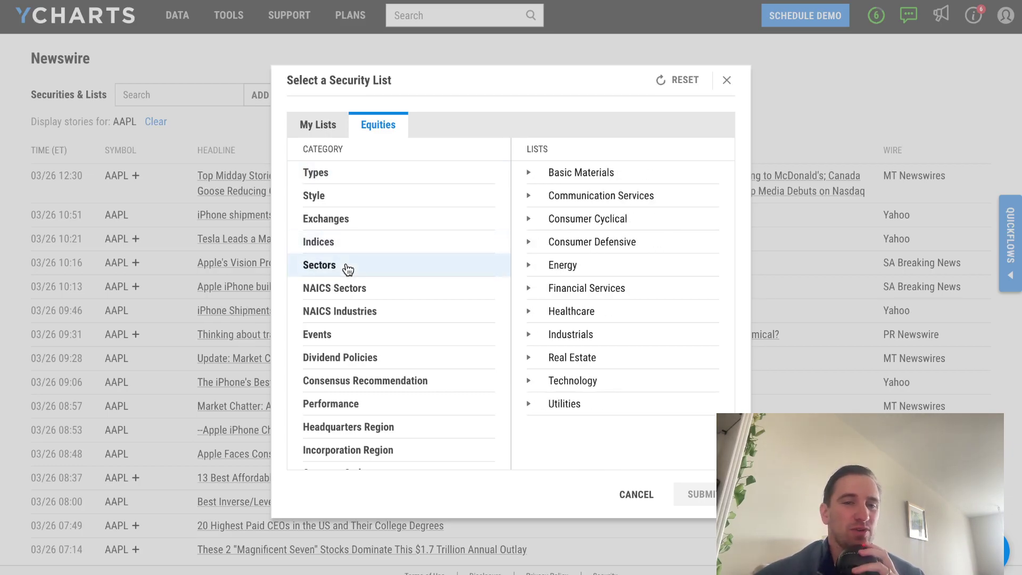
pyautogui.click(346, 337)
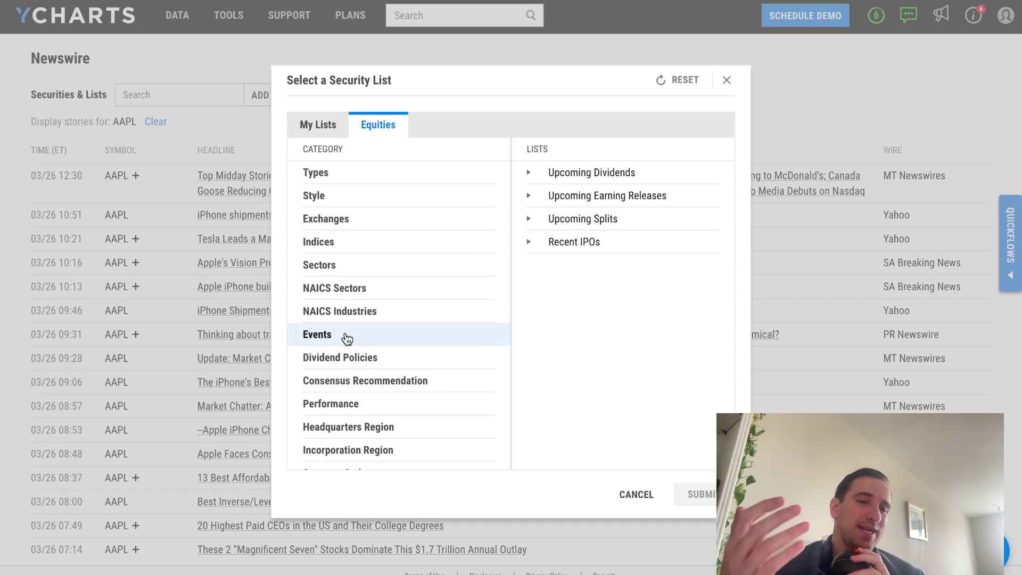
pyautogui.click(553, 242)
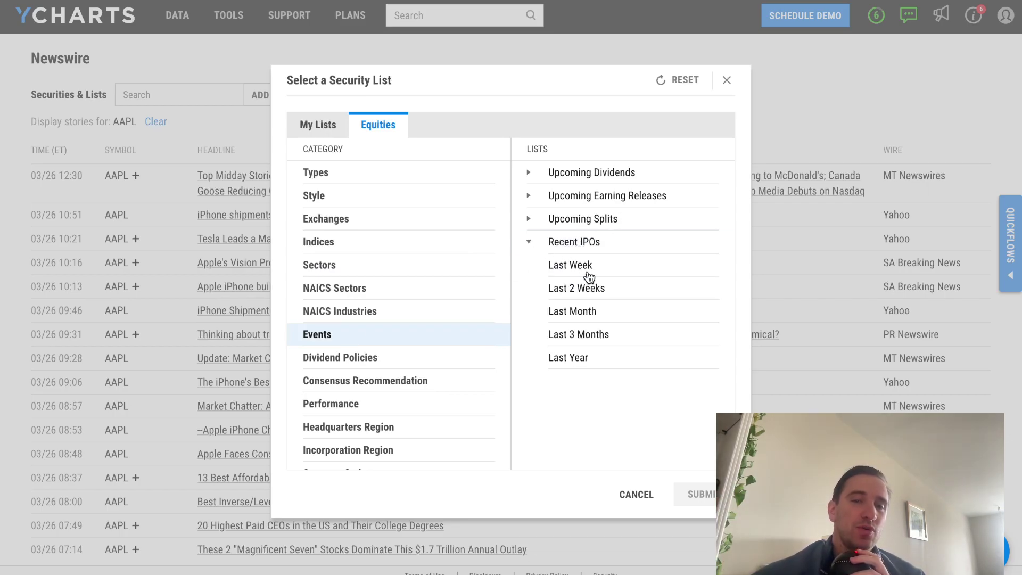
pyautogui.click(587, 291)
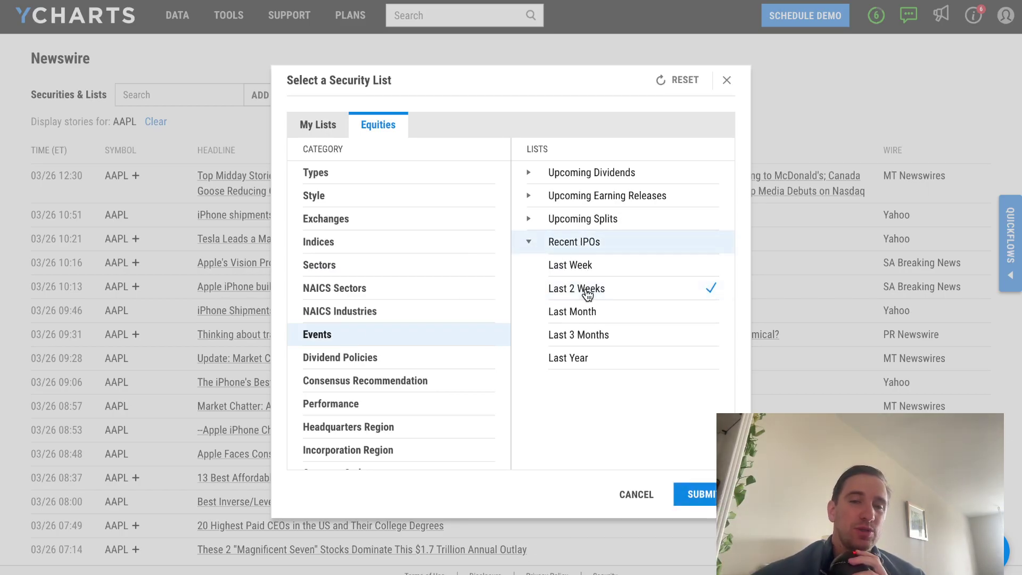
pyautogui.click(700, 494)
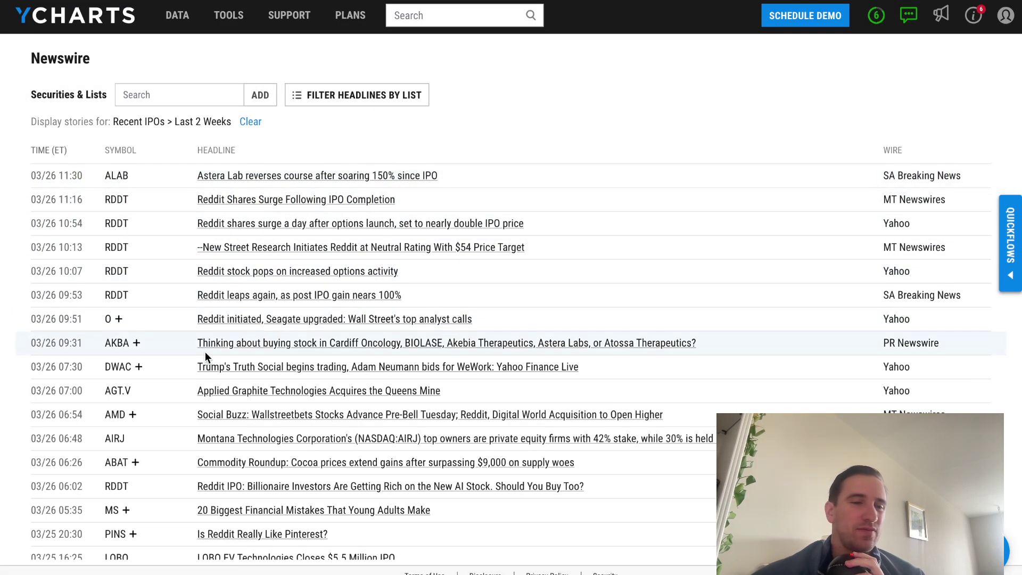
pyautogui.scroll(-8, 242, 400)
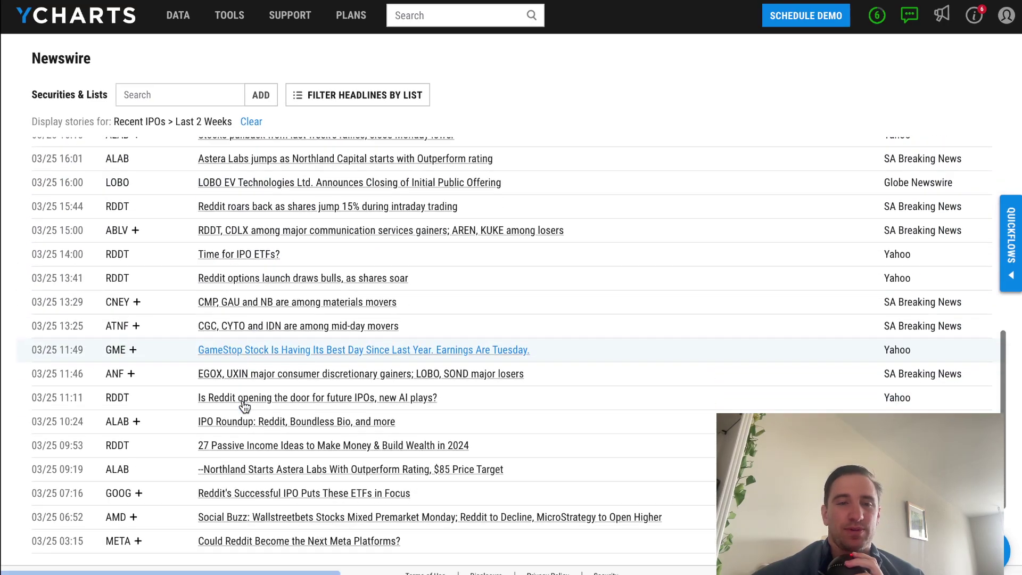
pyautogui.scroll(8, 244, 405)
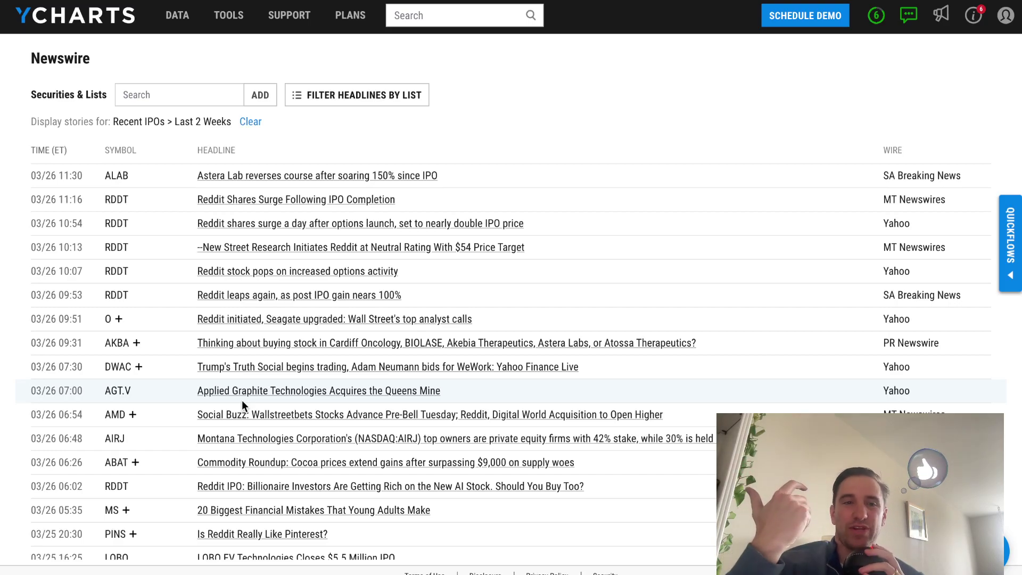
# Open the Stock Screener and start a Range metric filter on Market Cap
pyautogui.moveTo(219, 29)
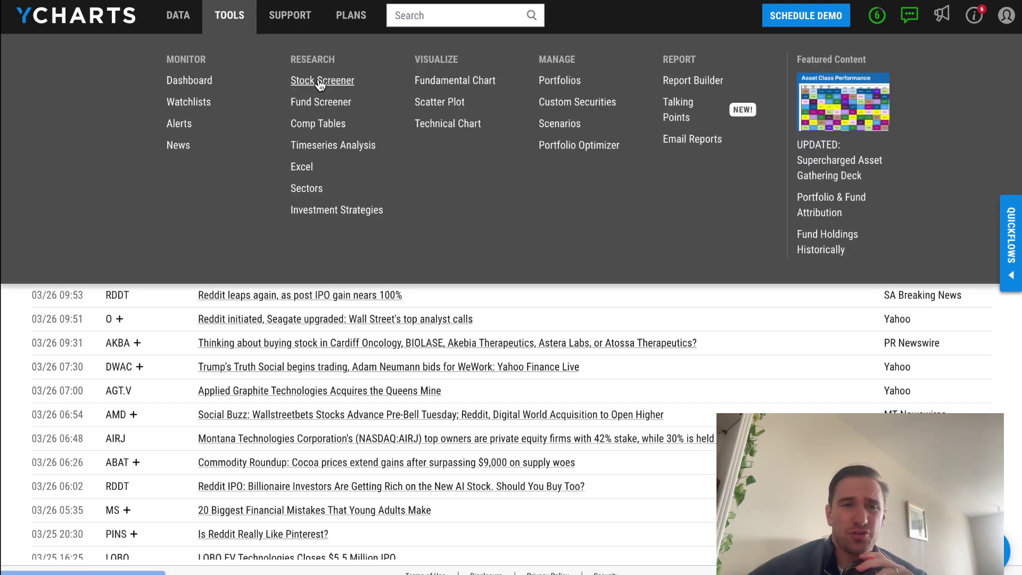
pyautogui.click(321, 81)
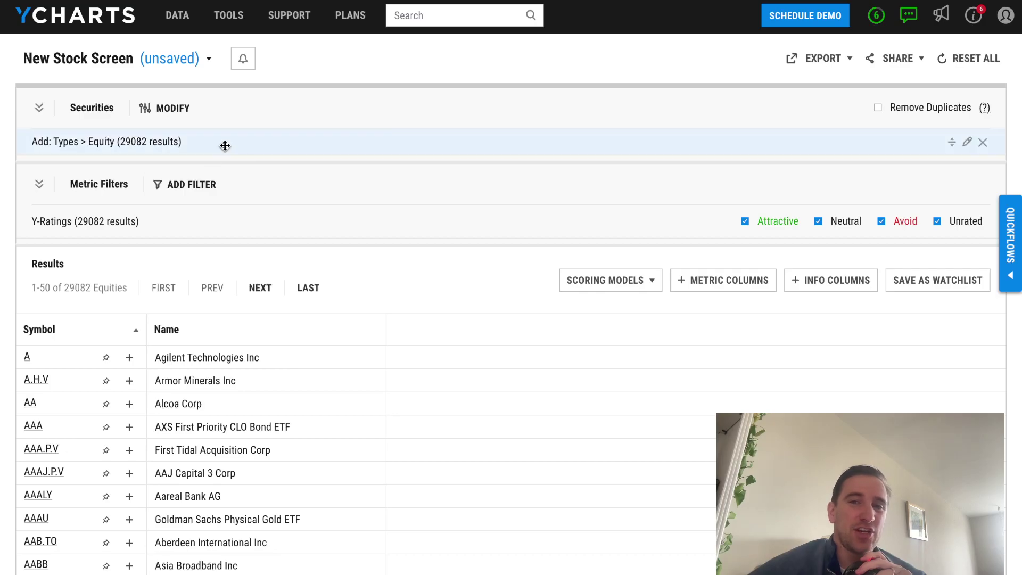
pyautogui.click(214, 188)
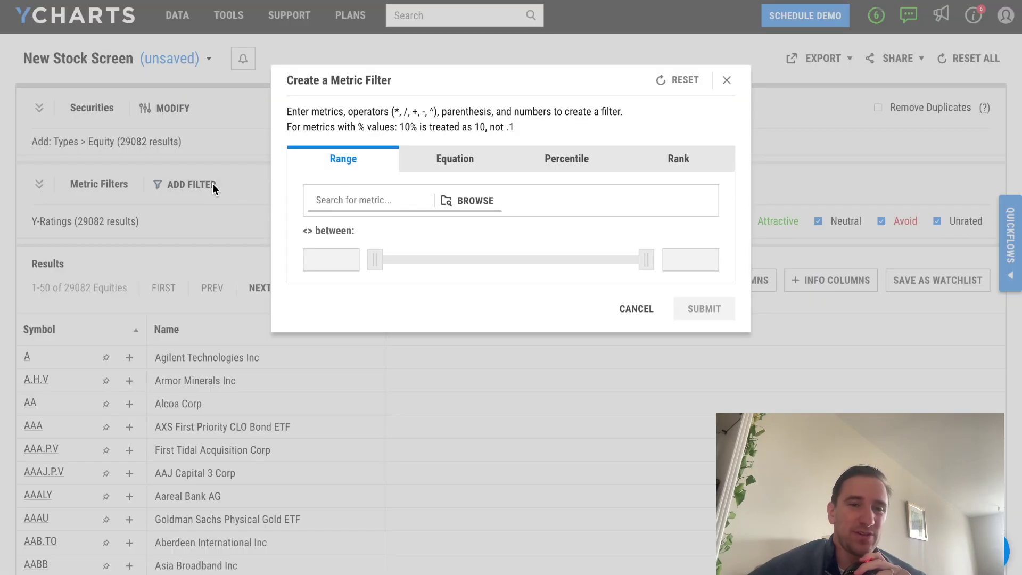
pyautogui.write('market')
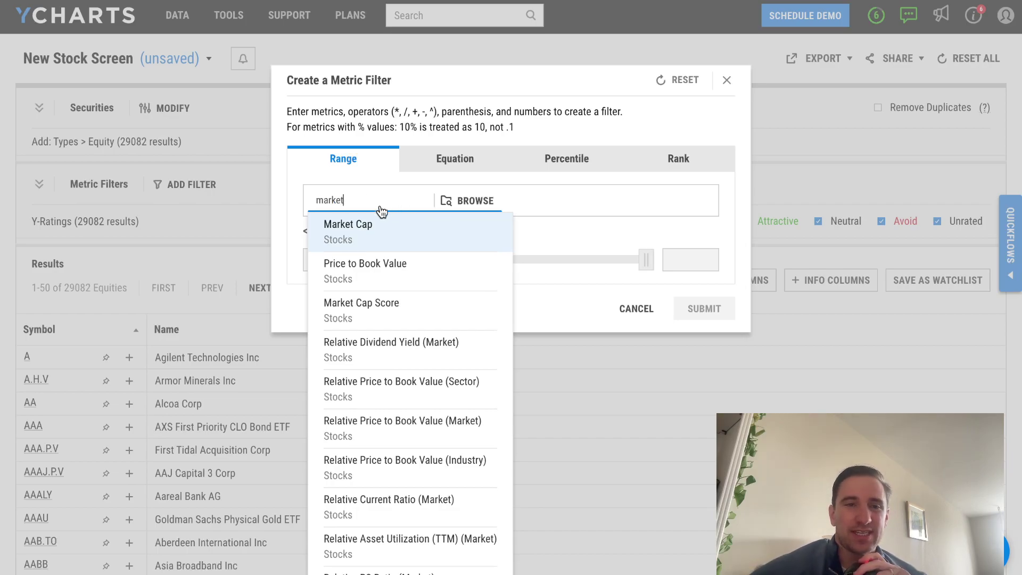
pyautogui.click(372, 239)
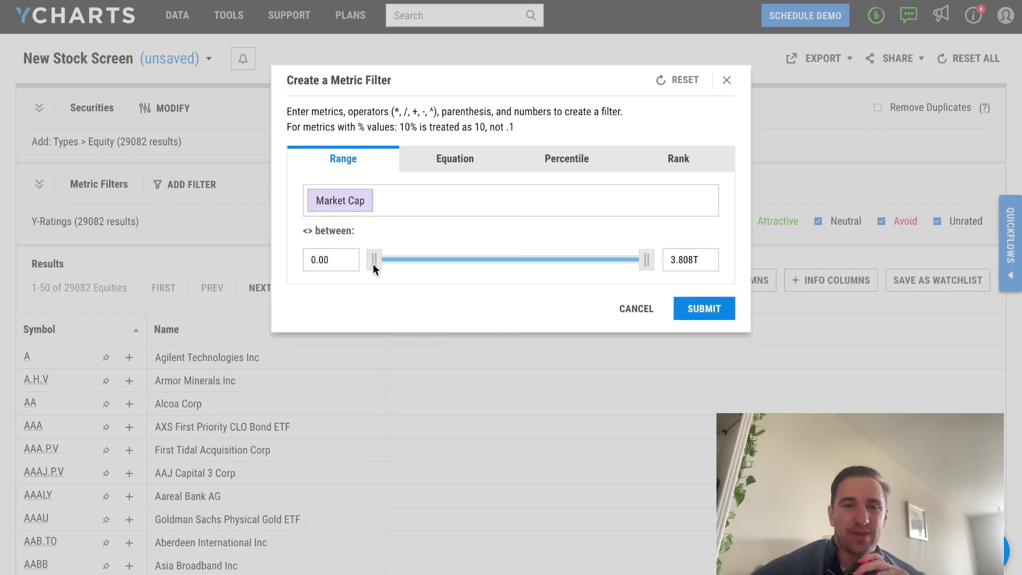
# Set the lower limit of the Market Cap range to 20.00B
pyautogui.moveTo(372, 264); pyautogui.dragTo(601, 263)
pyautogui.click(326, 259)
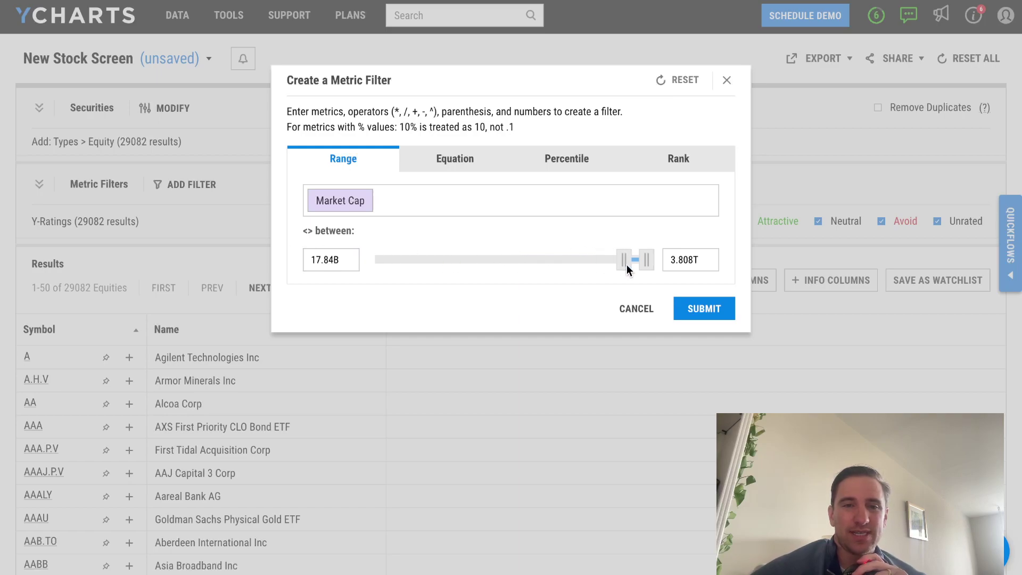
pyautogui.click(335, 259)
pyautogui.moveTo(333, 259); pyautogui.dragTo(296, 260)
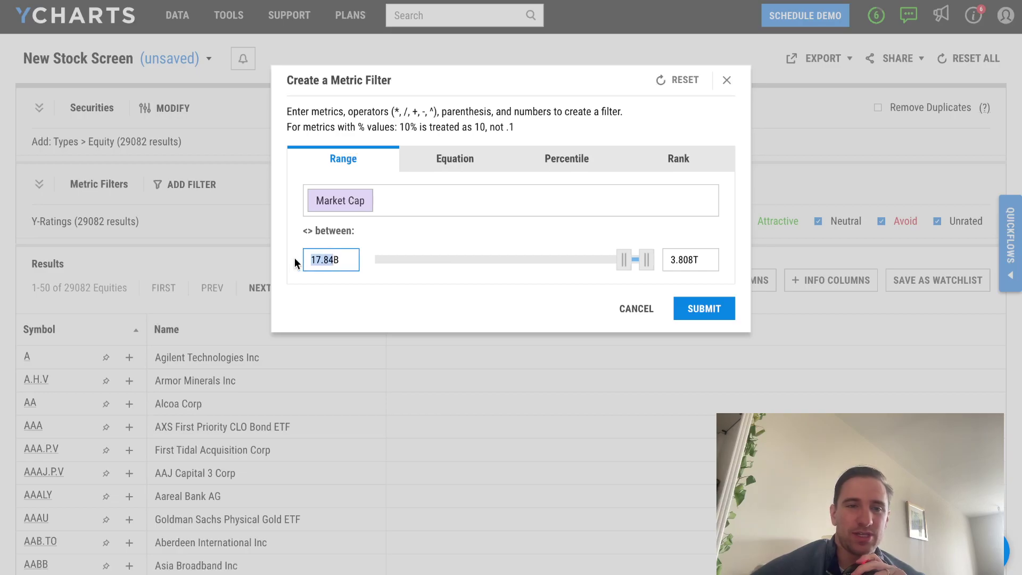
pyautogui.write('20.00B')
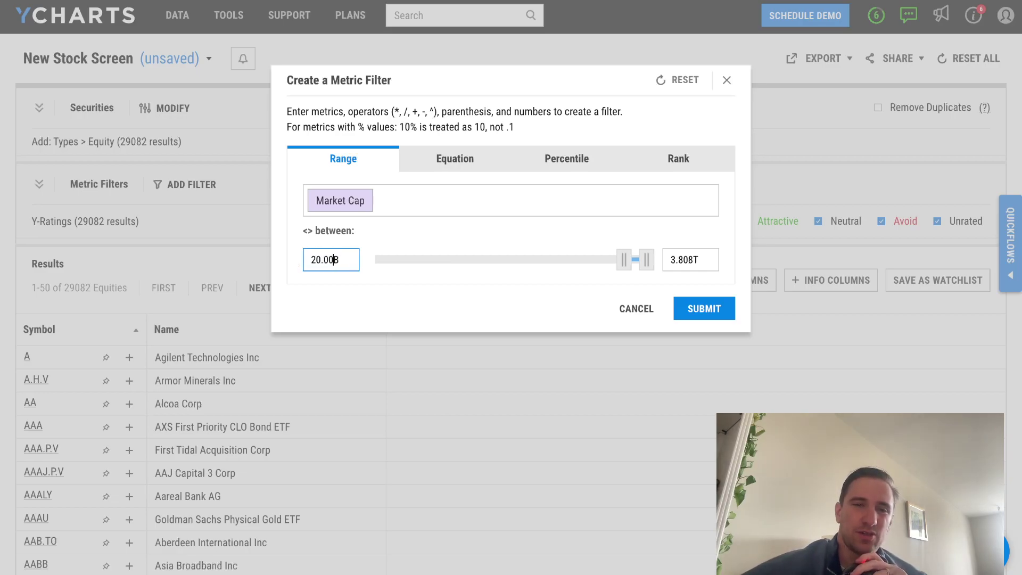
pyautogui.doubleClick(345, 258)
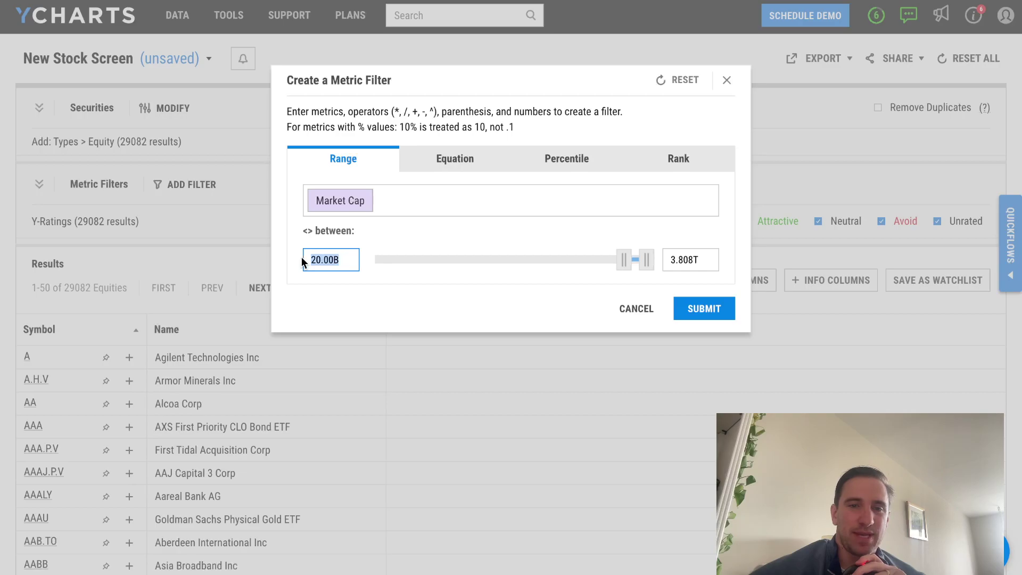
pyautogui.click(326, 259)
# Set the upper limit of the Market Cap range to 50.00B and apply the filter
pyautogui.moveTo(715, 252); pyautogui.dragTo(644, 257)
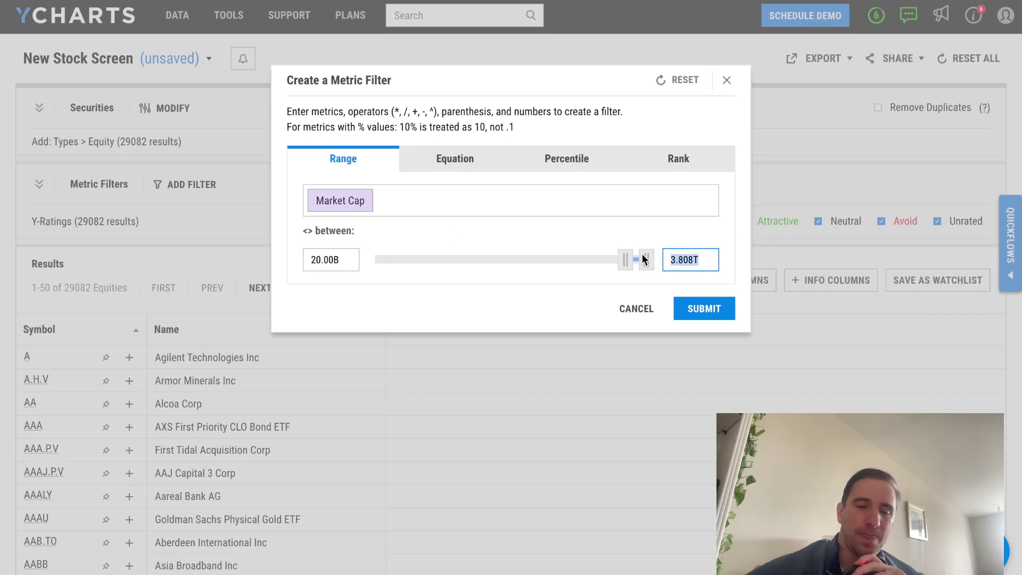
pyautogui.write('50.00B')
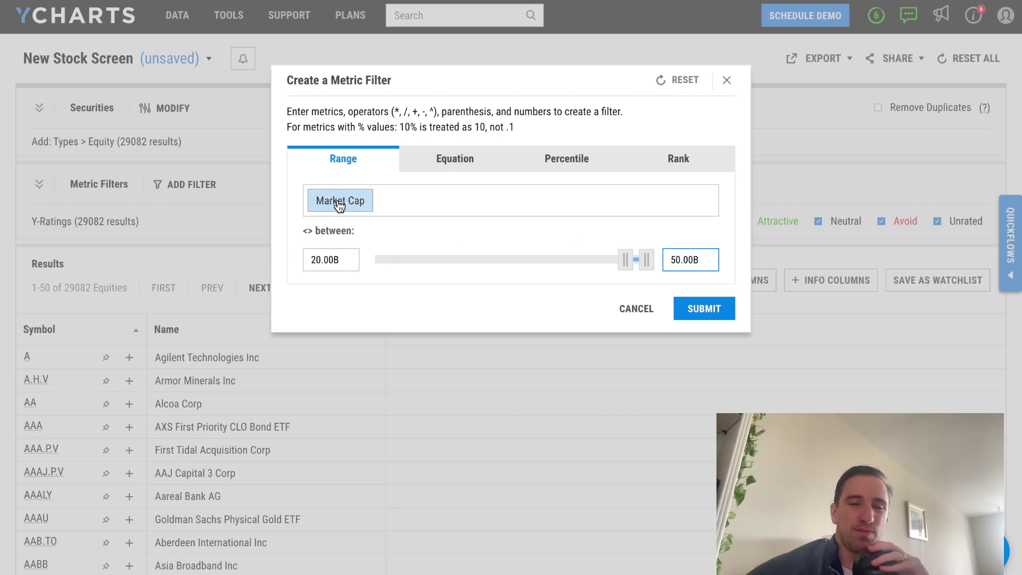
pyautogui.click(317, 258)
pyautogui.click(690, 253)
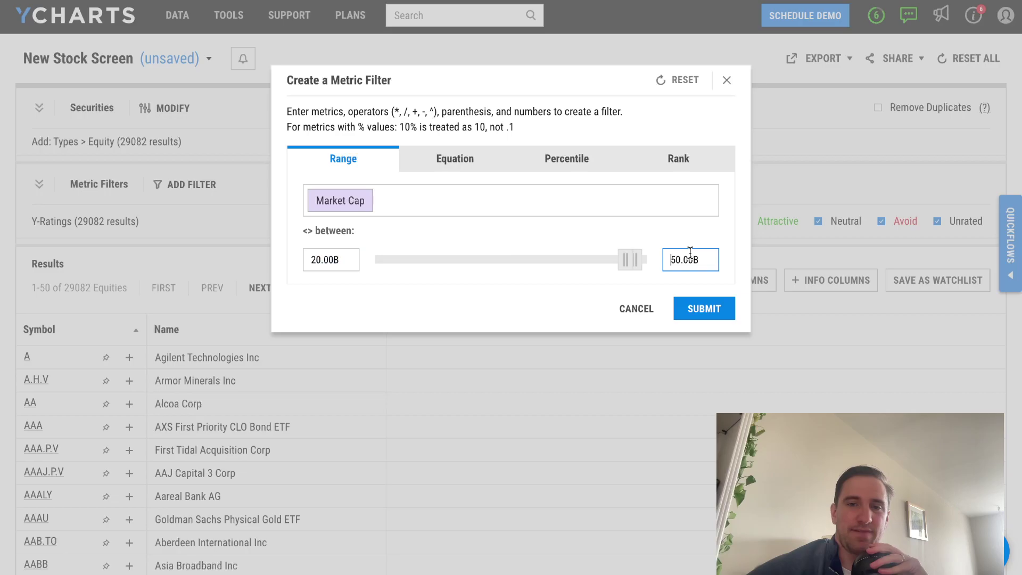
pyautogui.click(702, 309)
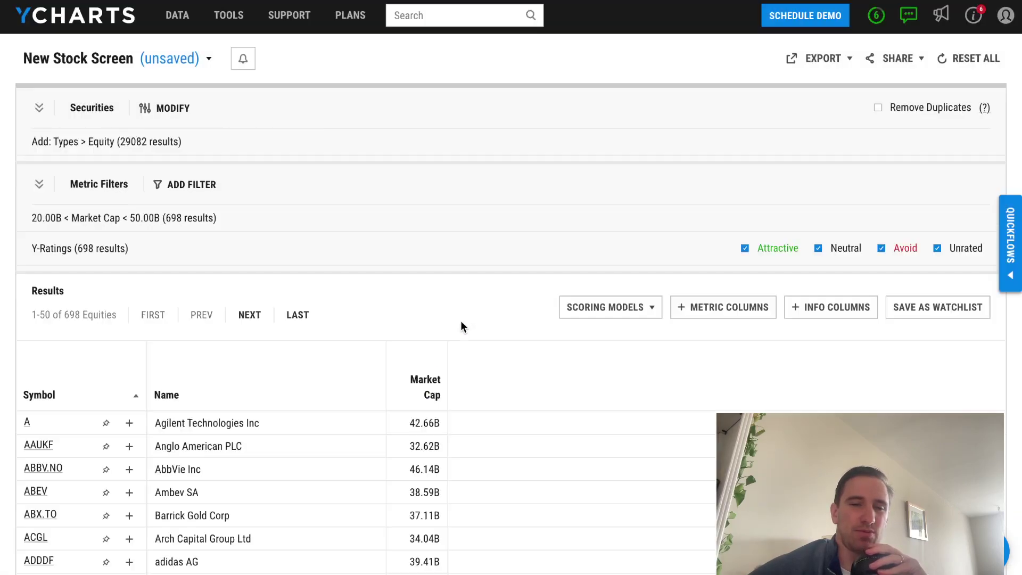
# Sort the screener results by Market Cap from largest to smallest and look through the listed equities
pyautogui.click(428, 395)
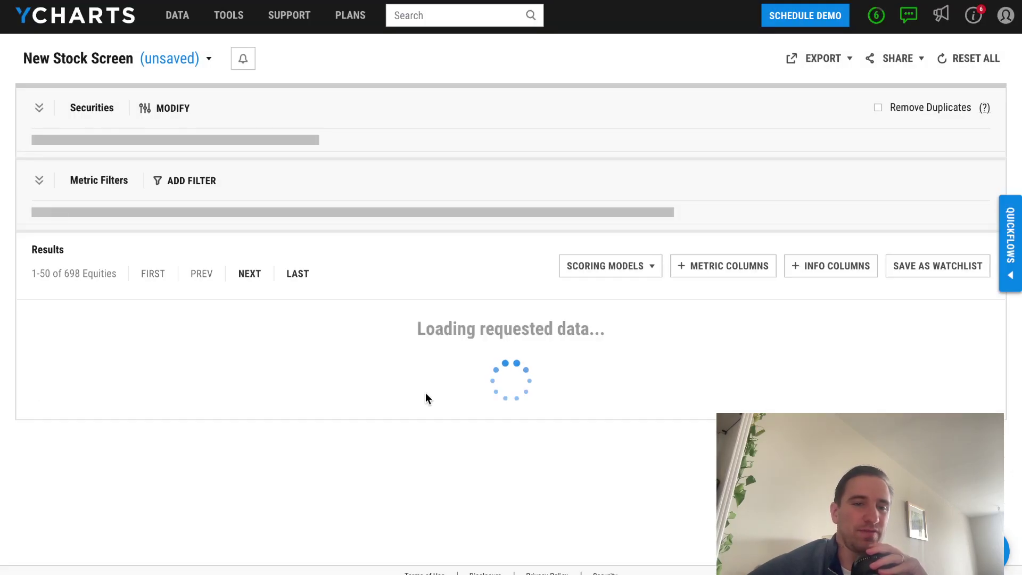
pyautogui.click(427, 395)
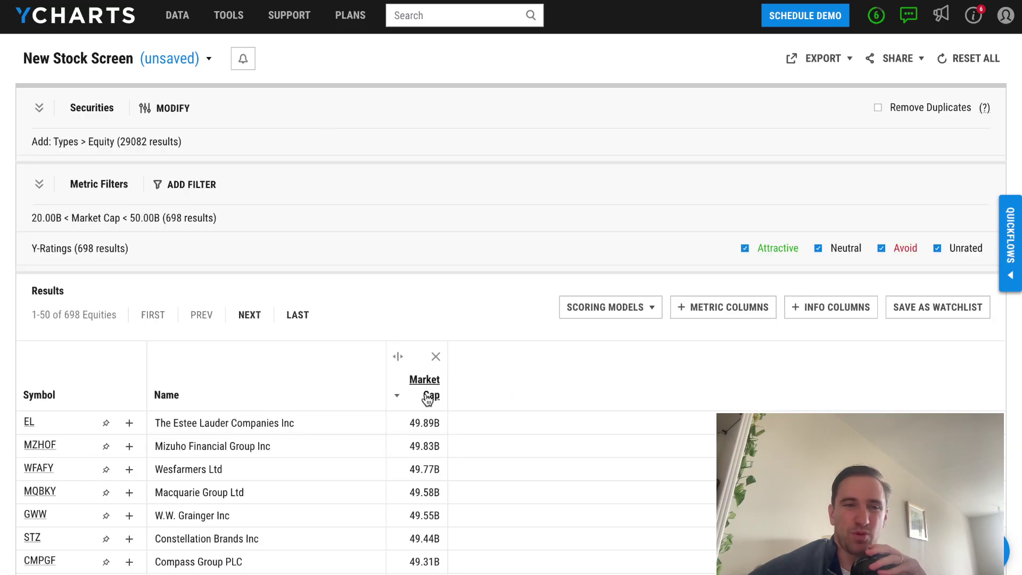
pyautogui.scroll(-3, 427, 399)
pyautogui.scroll(2, 424, 399)
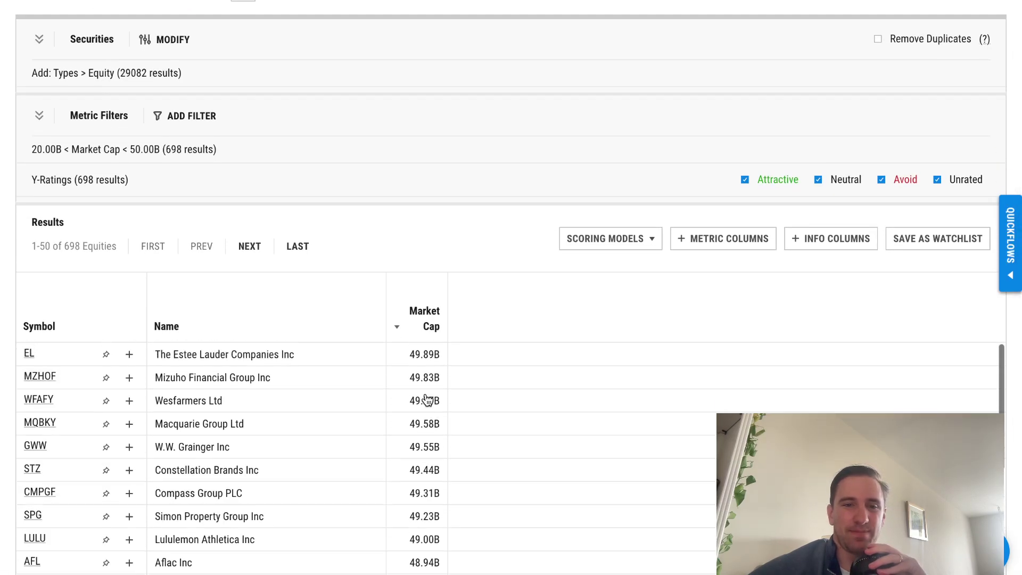
pyautogui.scroll(-3, 384, 254)
pyautogui.scroll(5, 385, 254)
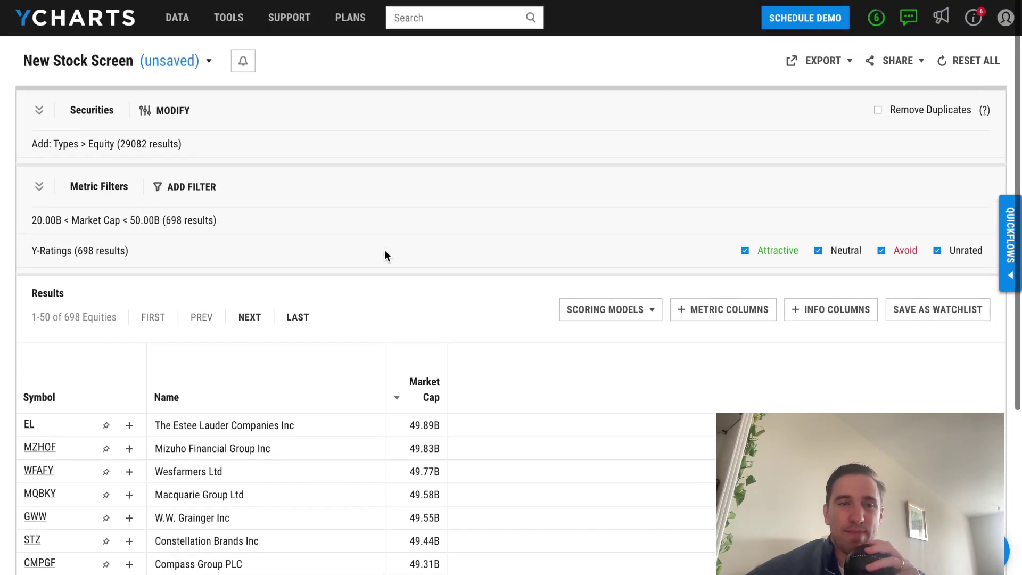
# Start a second Range metric filter on Revenue (Quarterly)
pyautogui.click(184, 184)
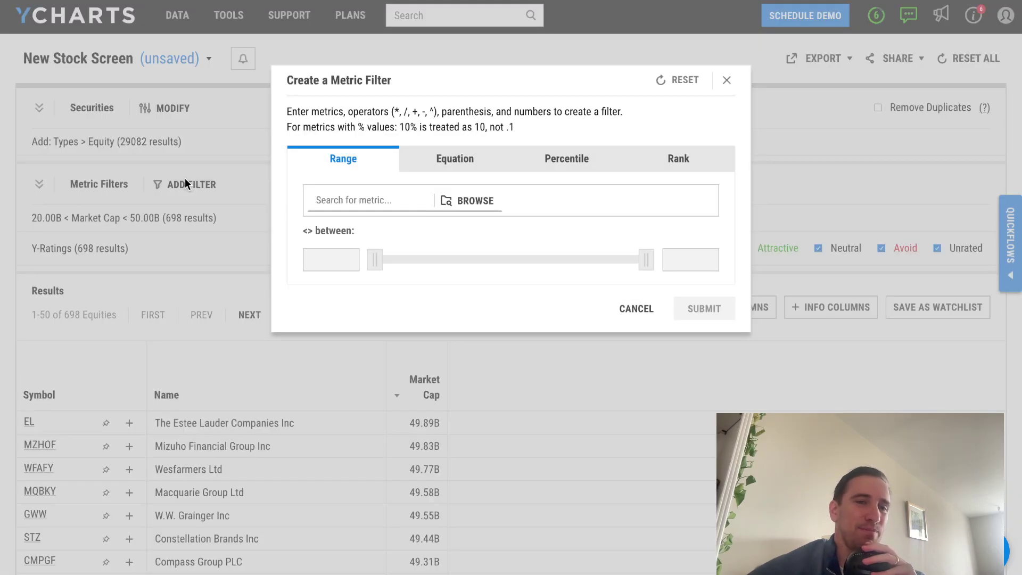
pyautogui.click(342, 203)
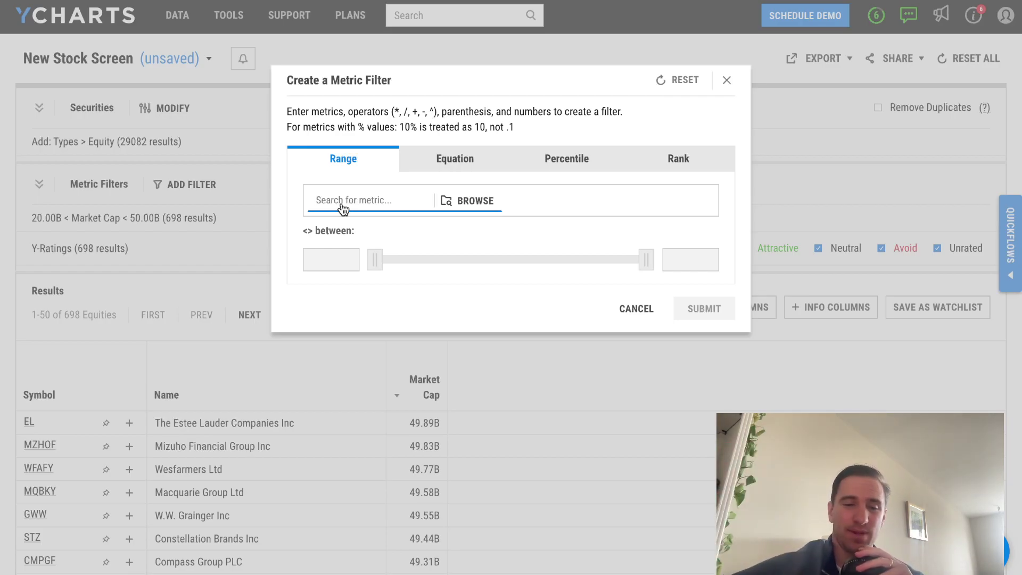
pyautogui.write('reve')
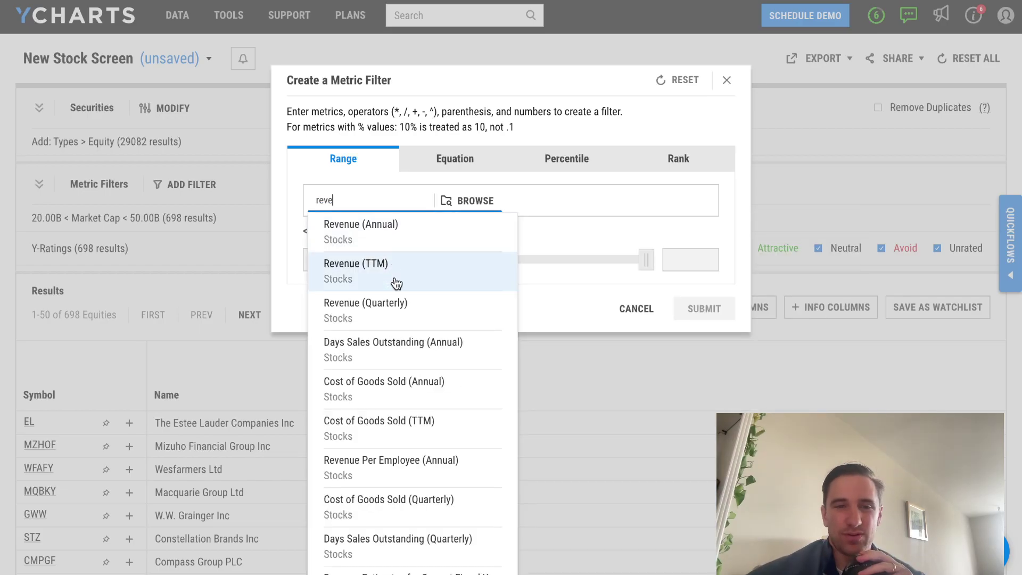
pyautogui.click(391, 303)
# Set the lower limit of the quarterly revenue range to 1.00B, apply the filter and look through the matching equities
pyautogui.click(338, 261)
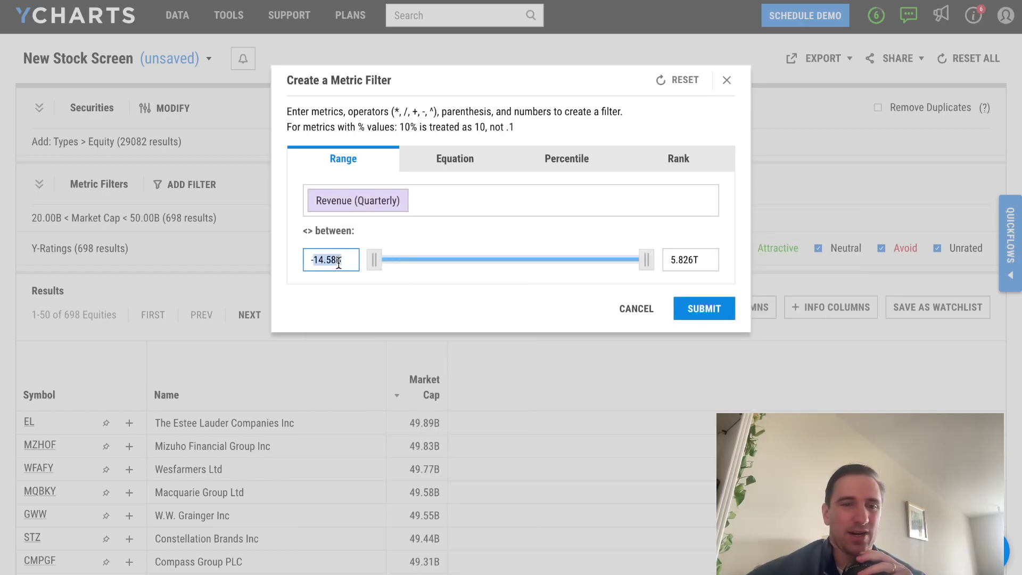
pyautogui.write('1.00B')
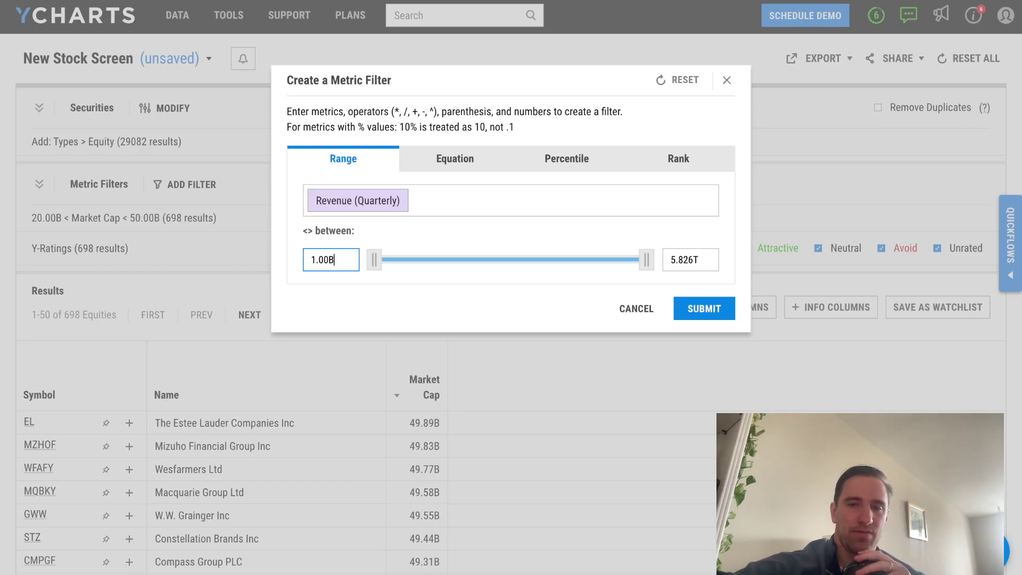
pyautogui.click(692, 260)
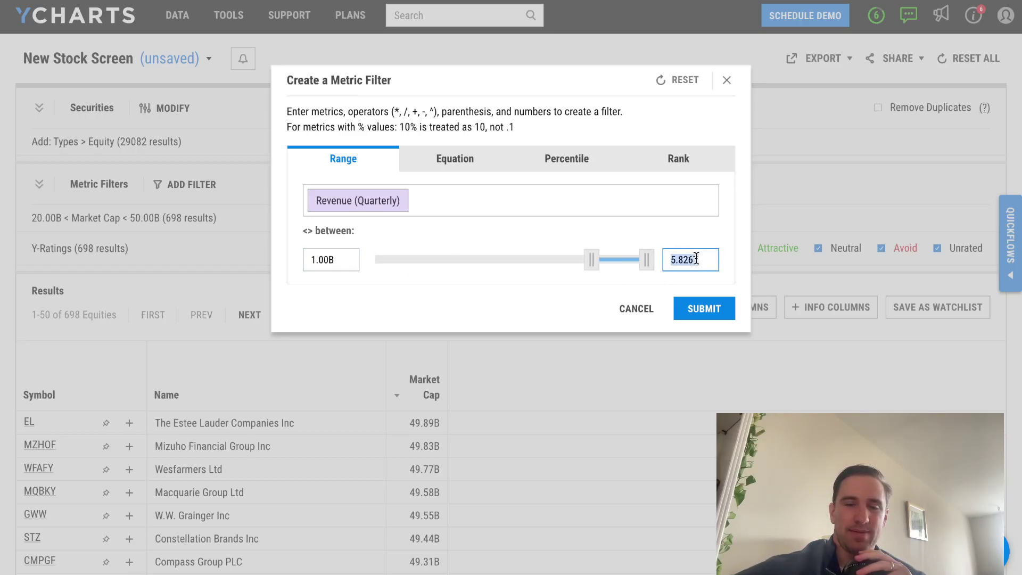
pyautogui.click(687, 259)
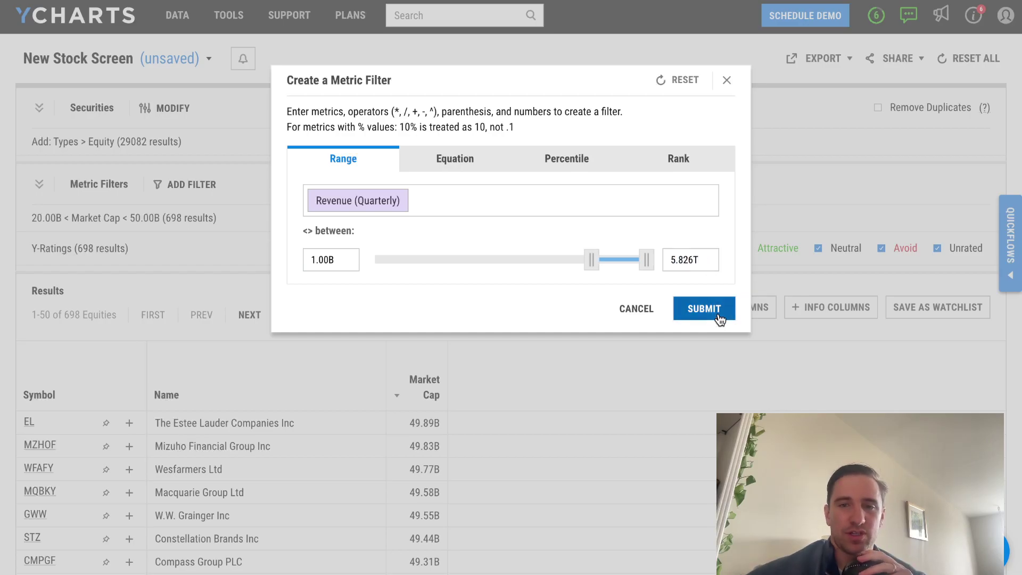
pyautogui.click(717, 313)
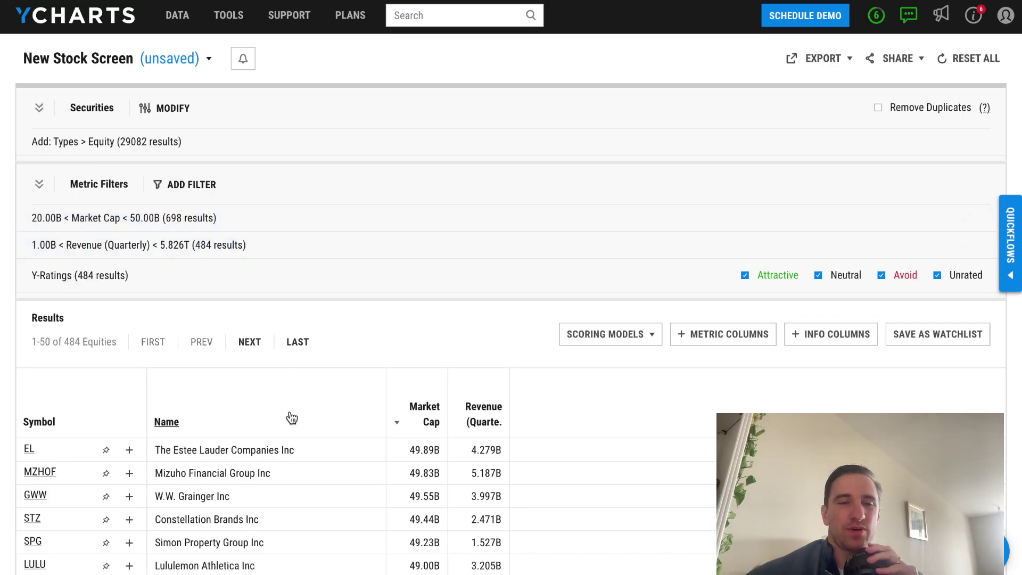
pyautogui.scroll(-10, 292, 418)
pyautogui.scroll(5, 291, 418)
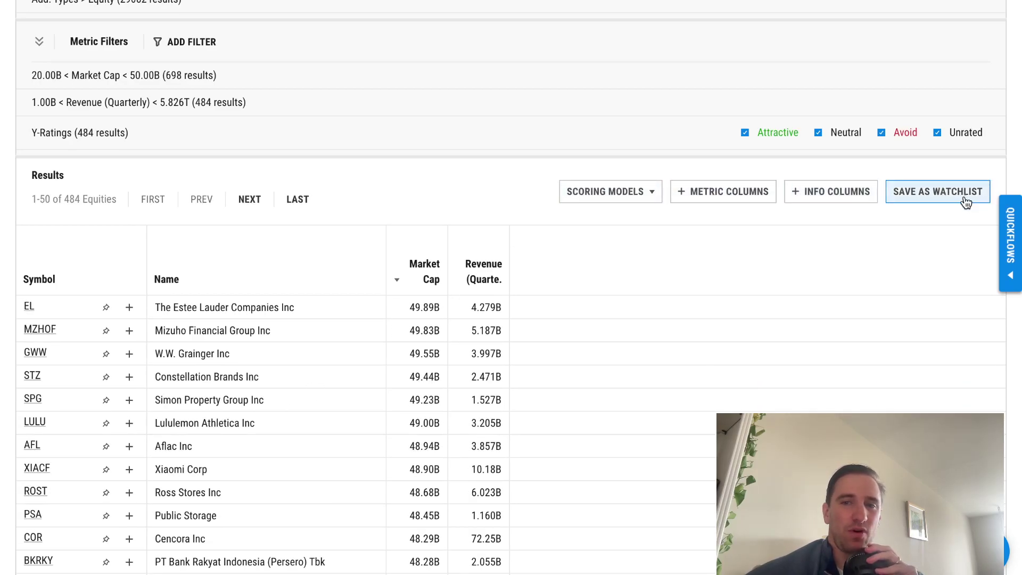
pyautogui.scroll(3, 531, 175)
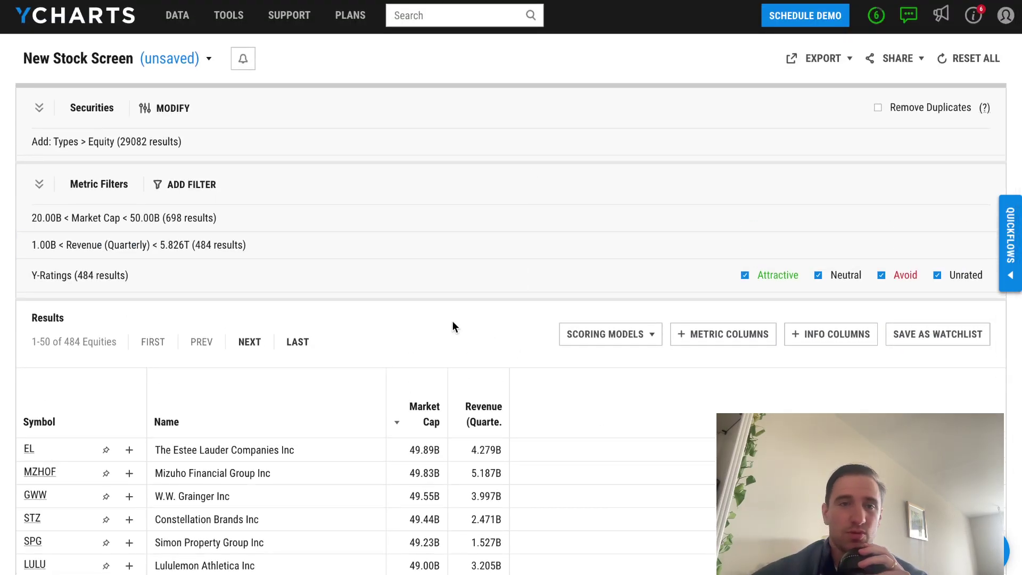
# Open the Fund Screener and look through the listed funds
pyautogui.click(229, 15)
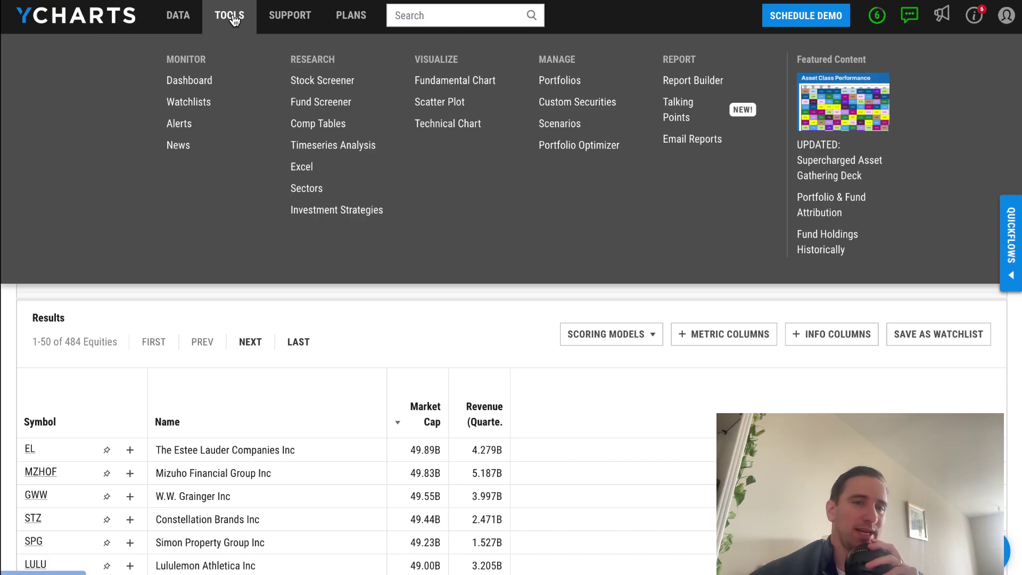
pyautogui.click(345, 111)
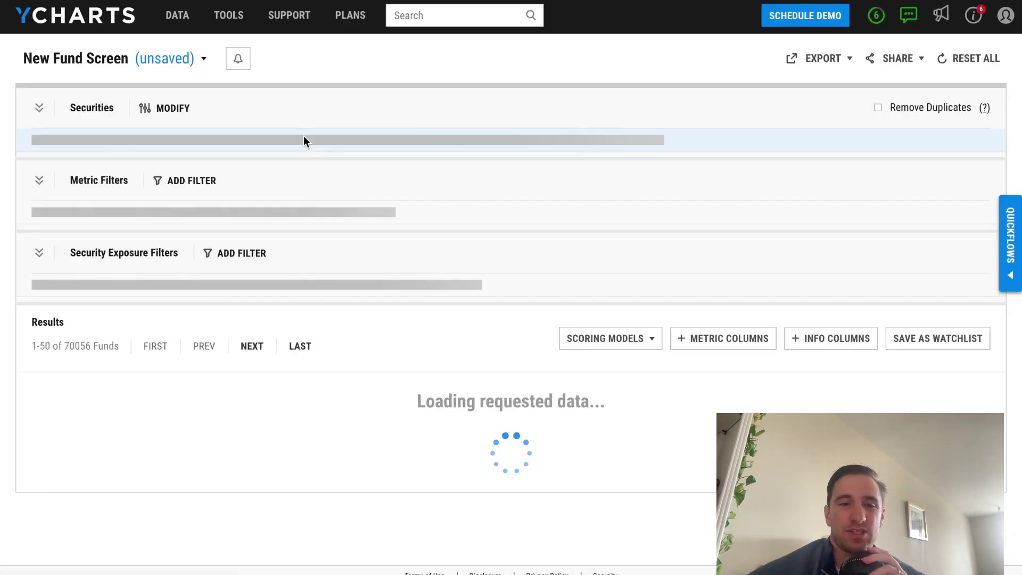
pyautogui.click(229, 16)
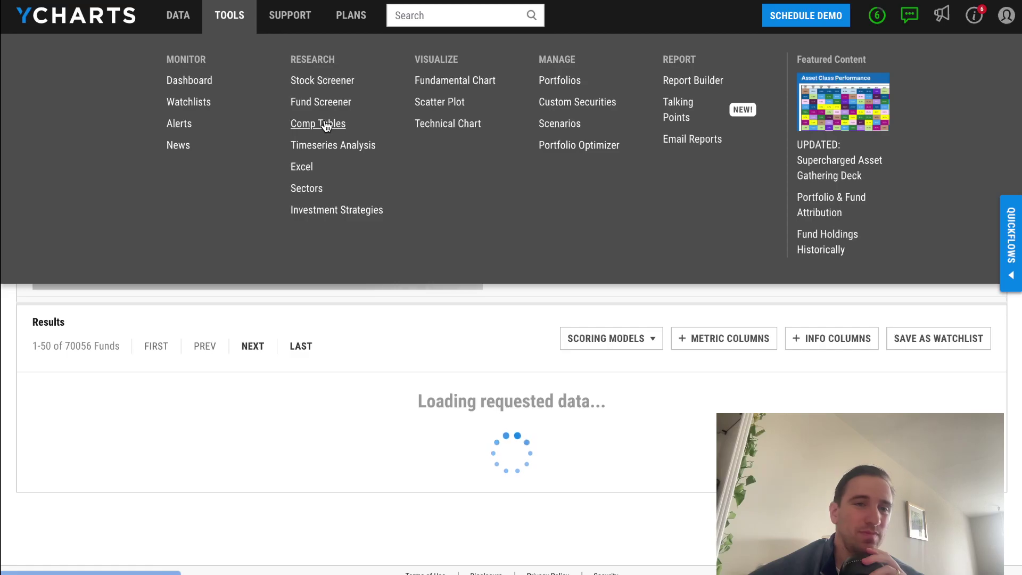
pyautogui.scroll(-8, 251, 424)
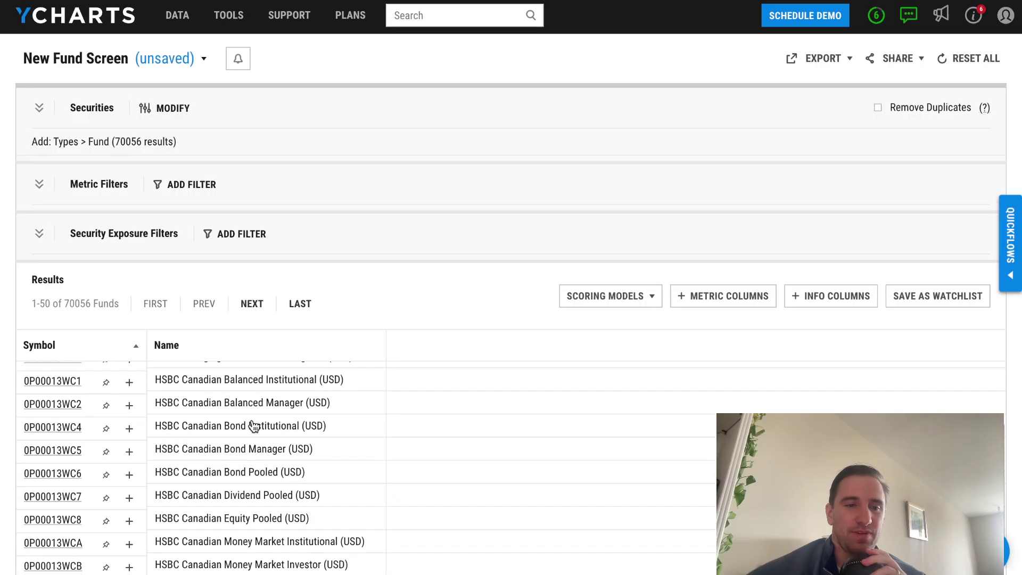
pyautogui.scroll(-10, 254, 426)
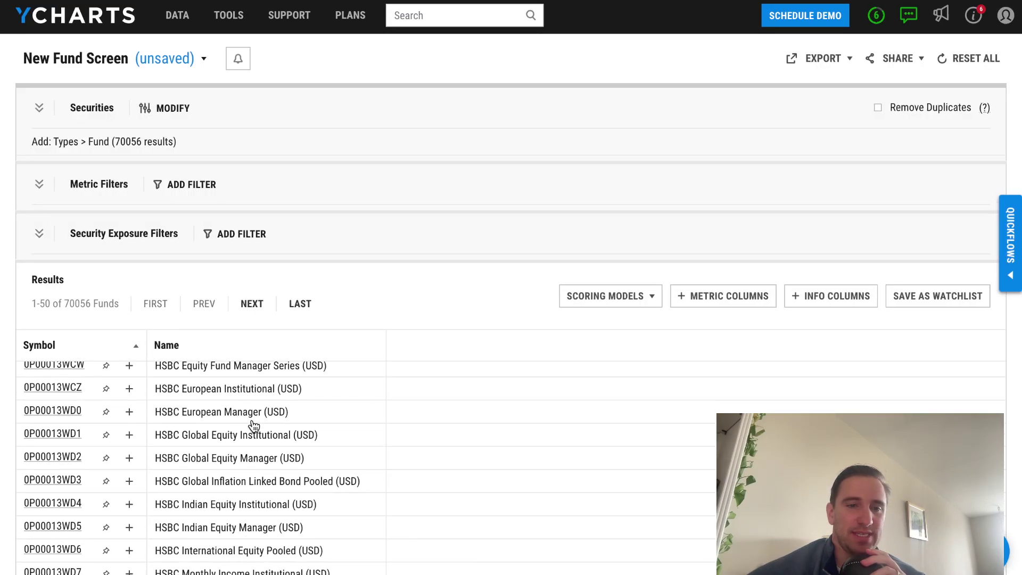
pyautogui.scroll(15, 254, 426)
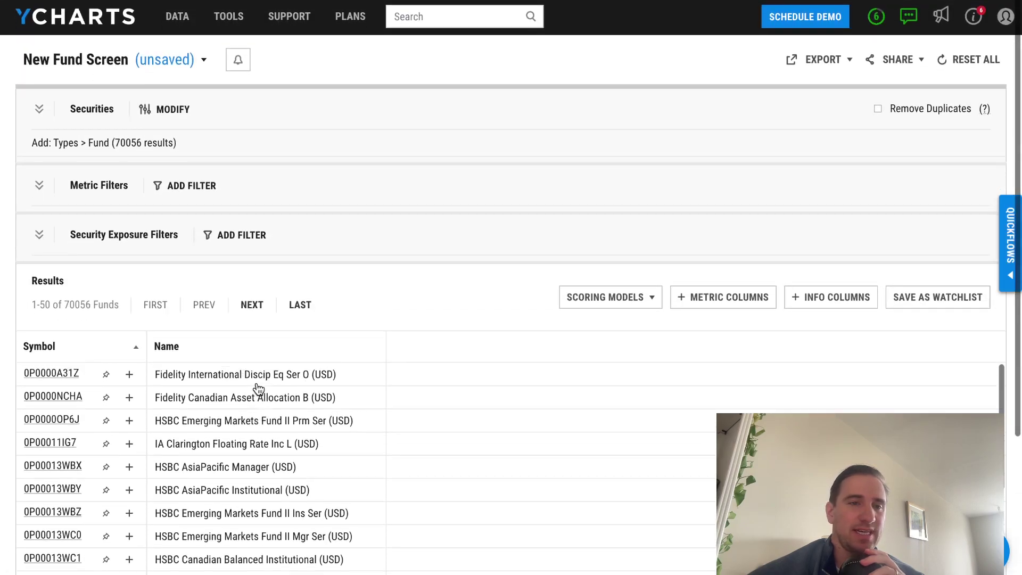
# Open a new comp table and add Microsoft (MSFT) and Apple (AAPL) as securities
pyautogui.moveTo(254, 43)
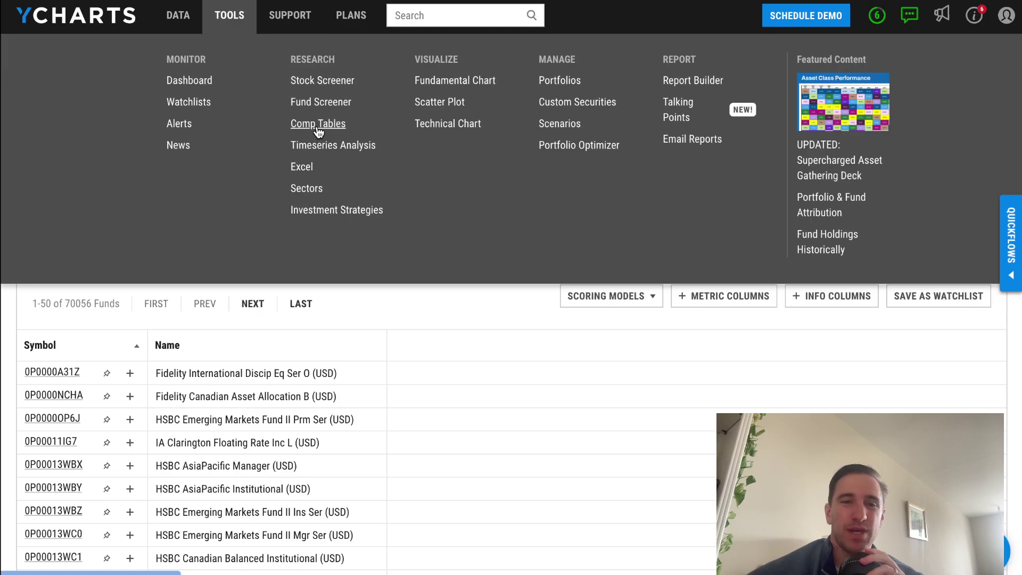
pyautogui.click(318, 127)
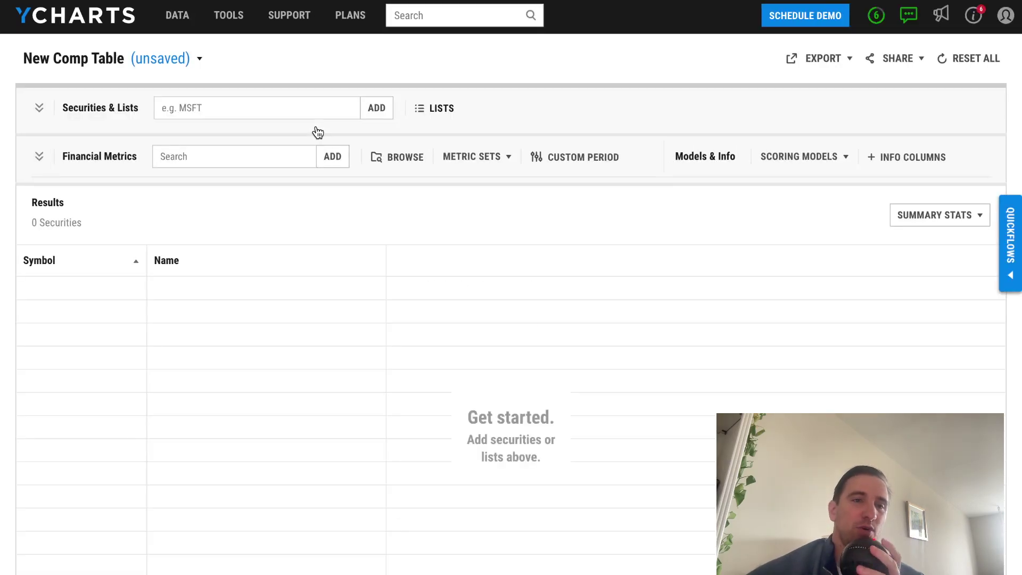
pyautogui.click(267, 110)
pyautogui.write('msft')
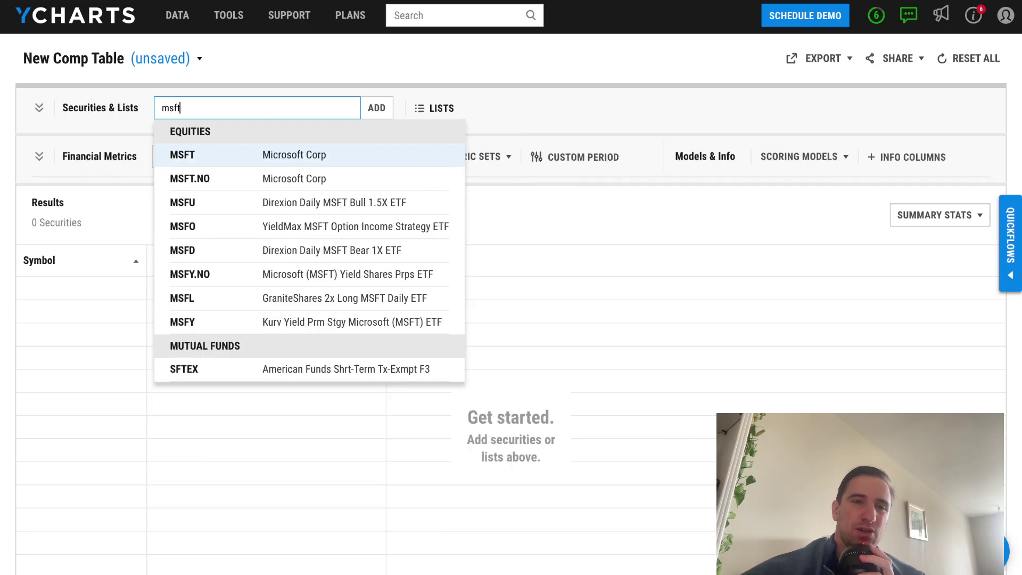
pyautogui.click(295, 154)
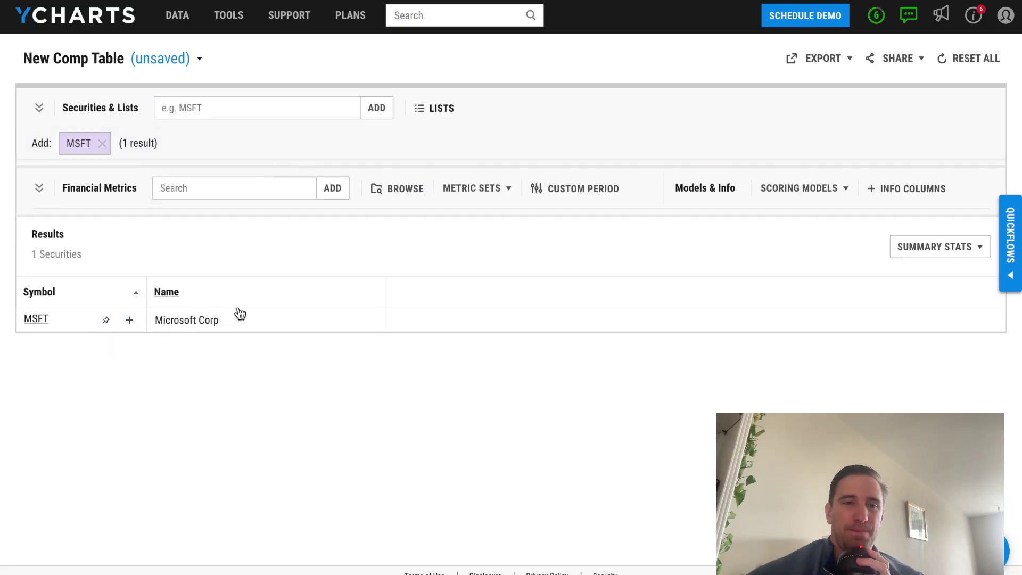
pyautogui.click(286, 105)
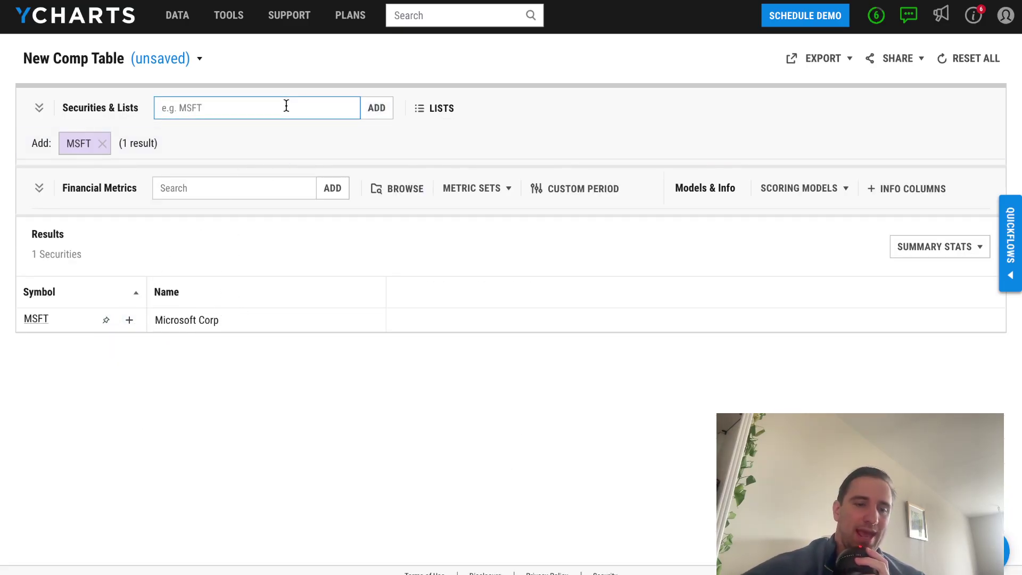
pyautogui.write('aapl')
pyautogui.click(300, 153)
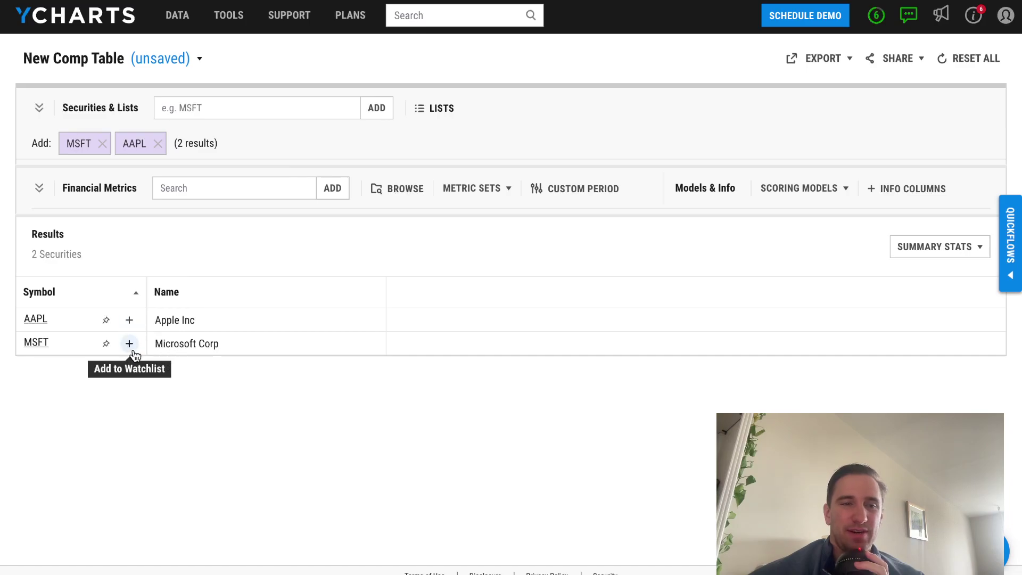
# Add Revenue (Quarterly) as a financial metric in the comp table
pyautogui.click(242, 182)
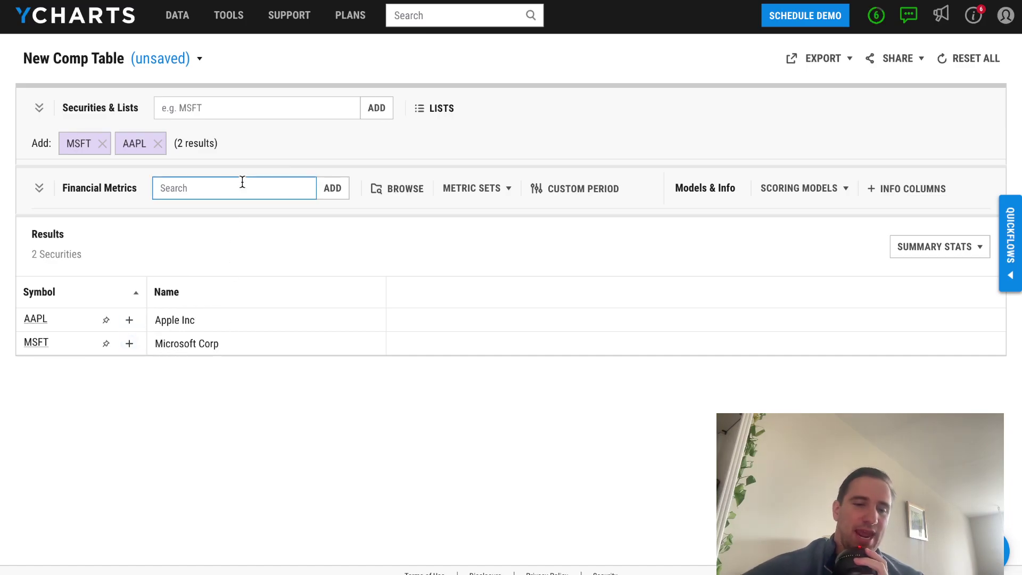
pyautogui.write('rev')
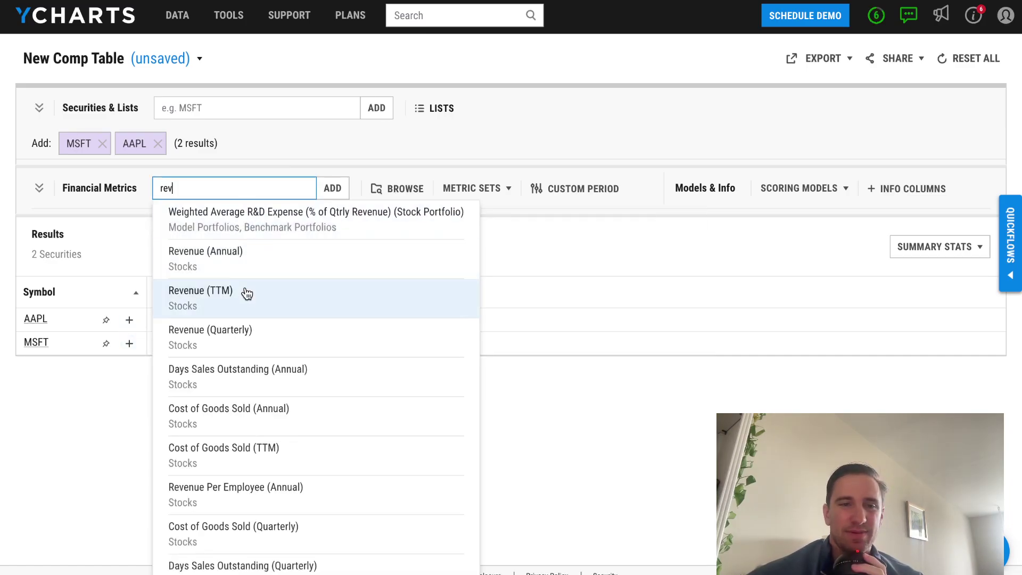
pyautogui.click(243, 337)
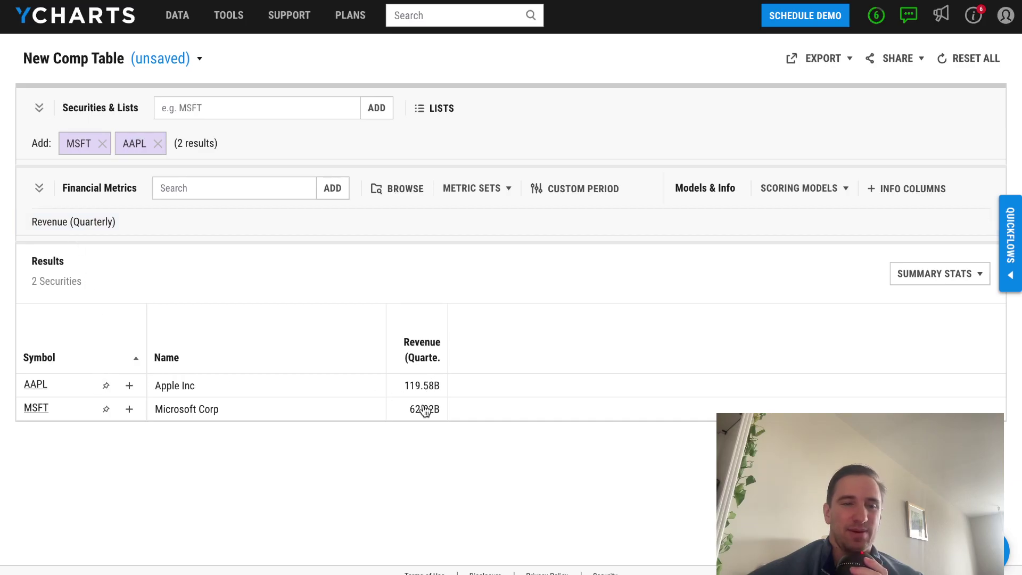
# Add Tesla (TSLA) to the securities in the comp table
pyautogui.click(245, 113)
pyautogui.write('tsla')
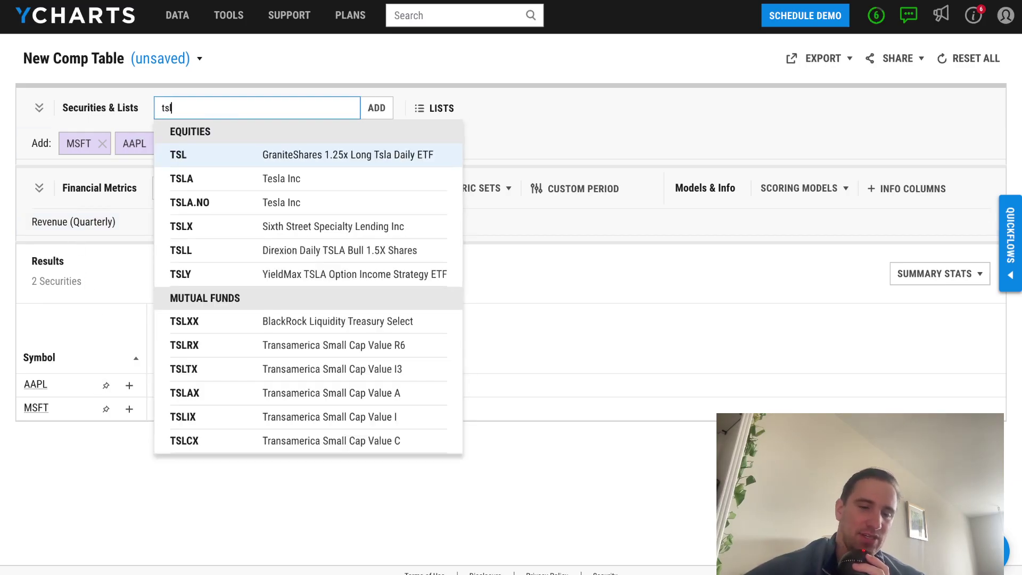
pyautogui.click(271, 151)
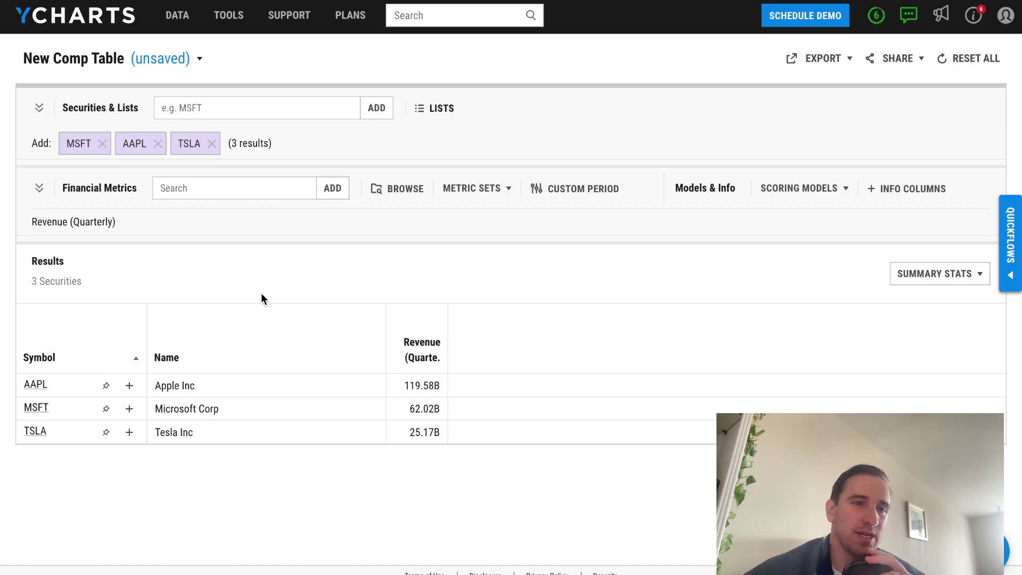
# Add the PS Ratio and Free Cash Flow metrics to the comp table
pyautogui.click(179, 188)
pyautogui.write('ps rat')
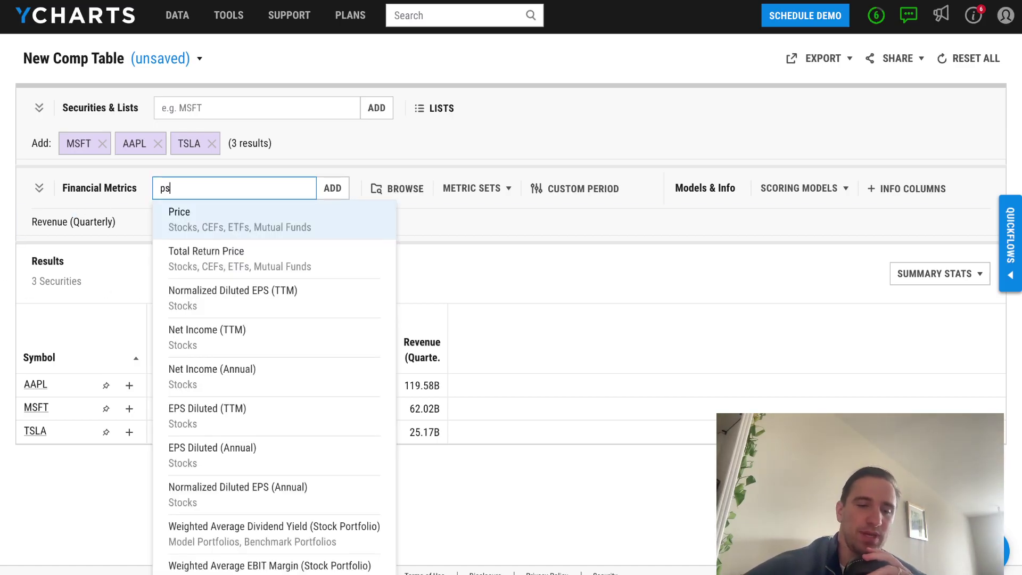
pyautogui.click(190, 226)
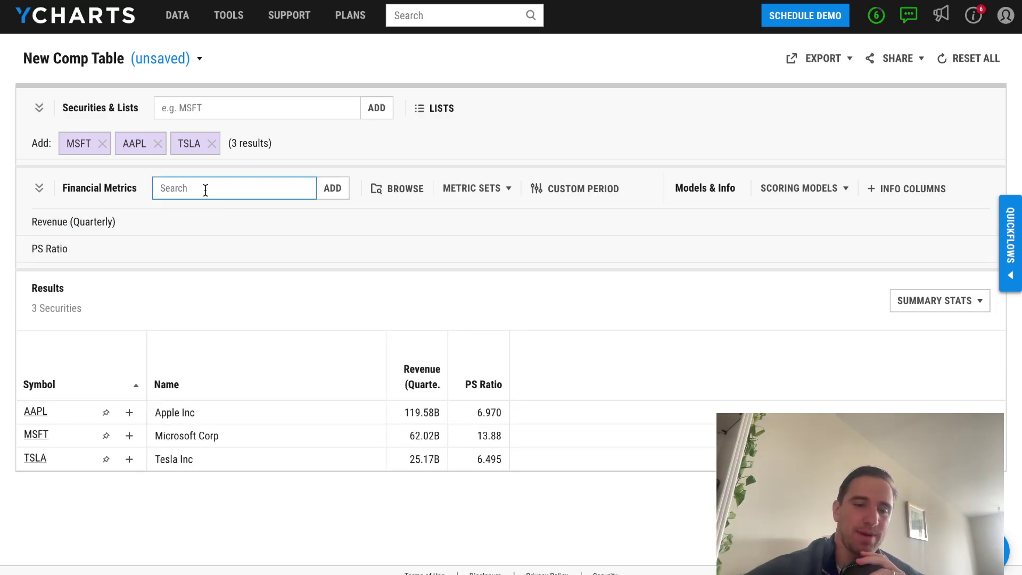
pyautogui.write('fcf')
pyautogui.click(201, 211)
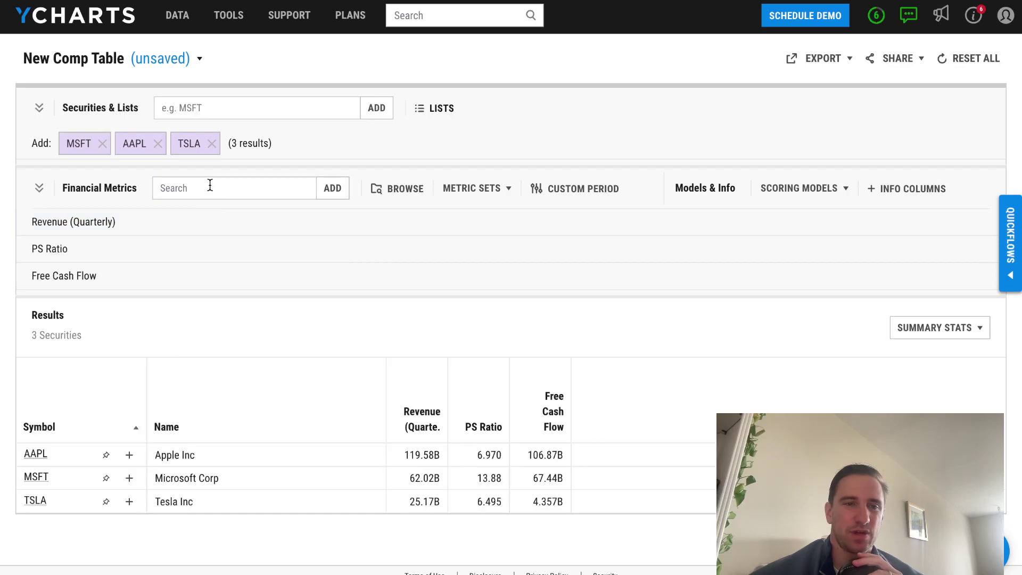
# Search the financial metrics for total debt and add Net Total Long Term Debt (Annual) to the comp table
pyautogui.click(210, 184)
pyautogui.write('de')
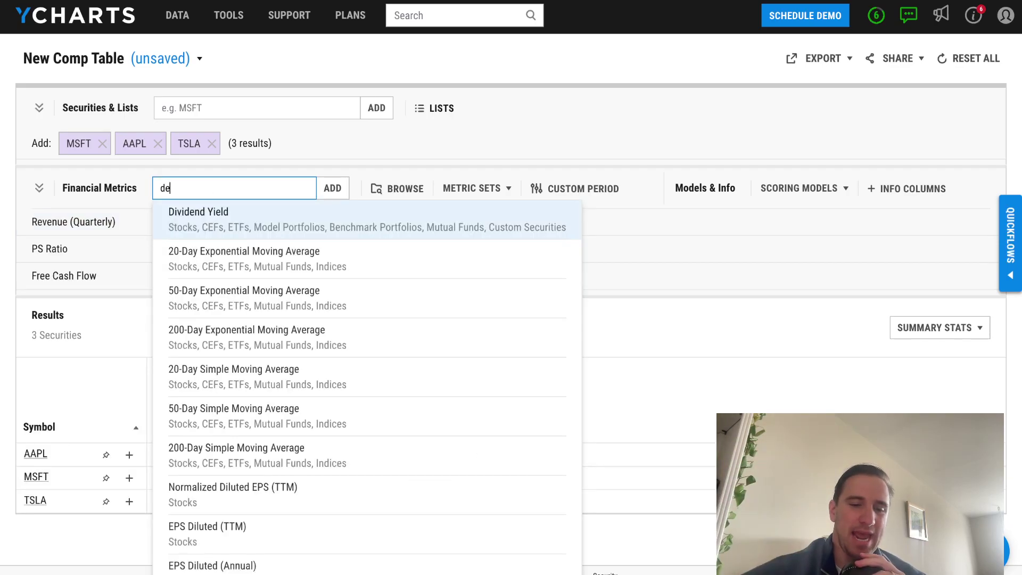
pyautogui.write('bt')
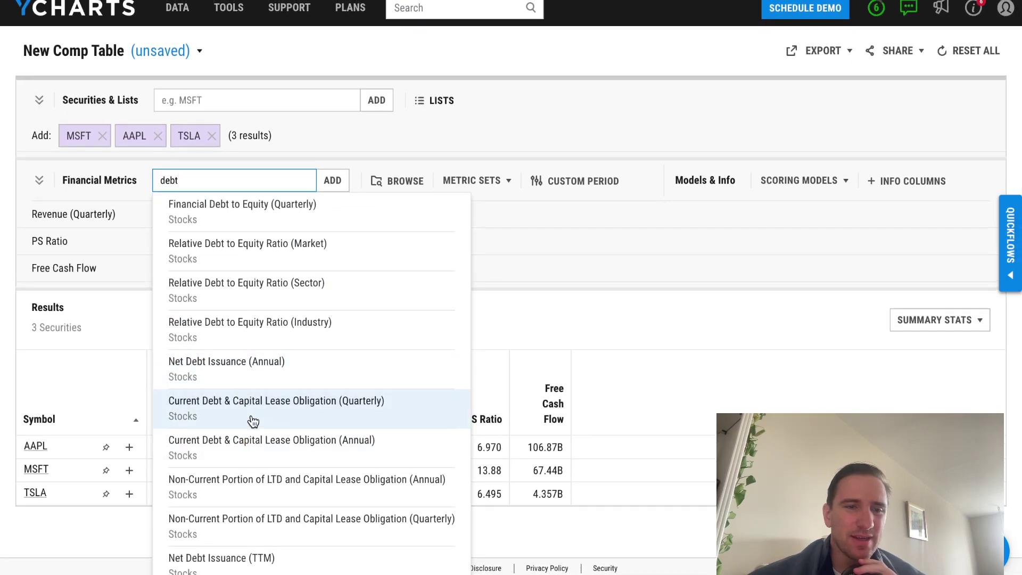
pyautogui.doubleClick(192, 185)
pyautogui.write('tota')
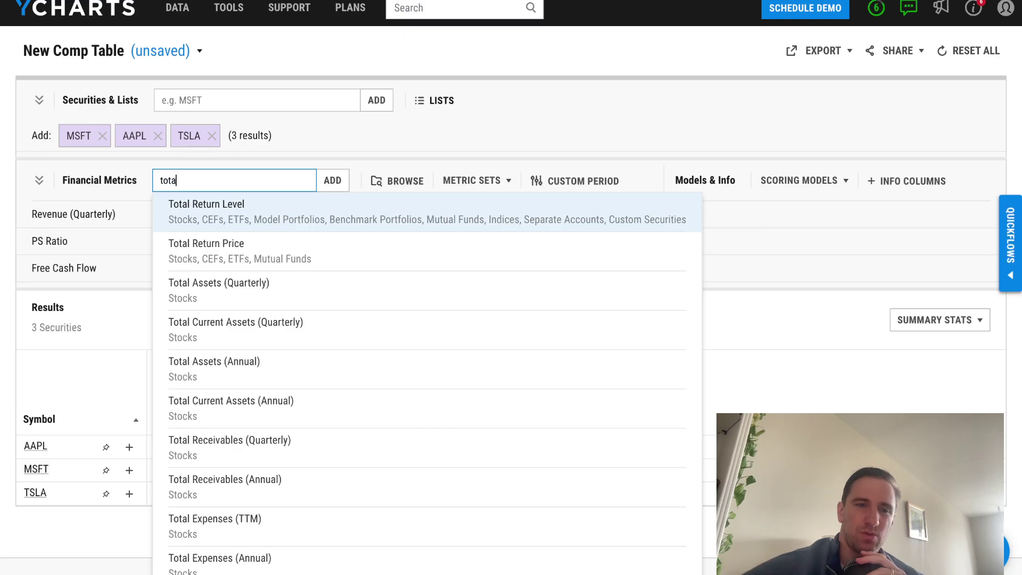
pyautogui.write('debt')
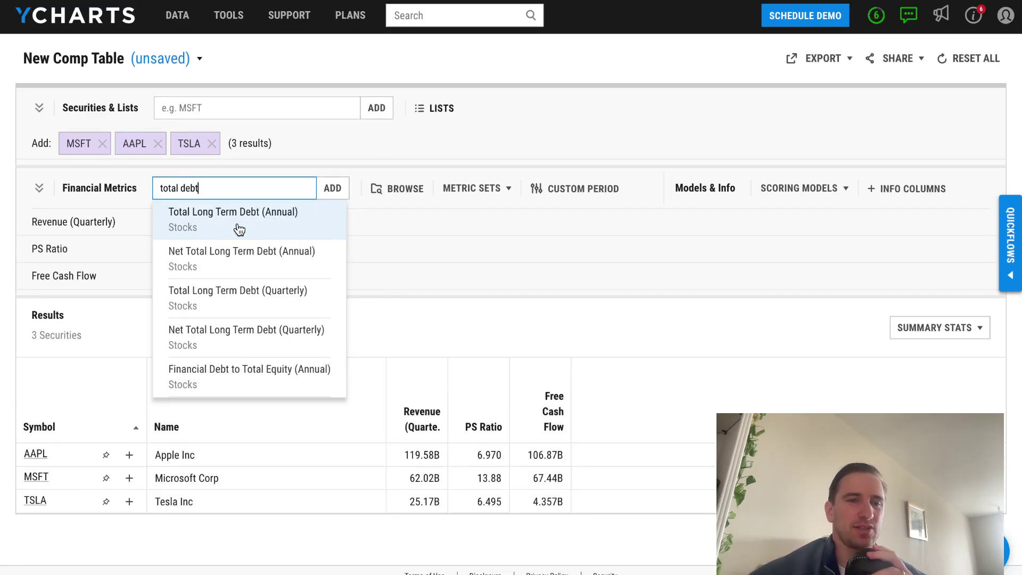
pyautogui.click(248, 258)
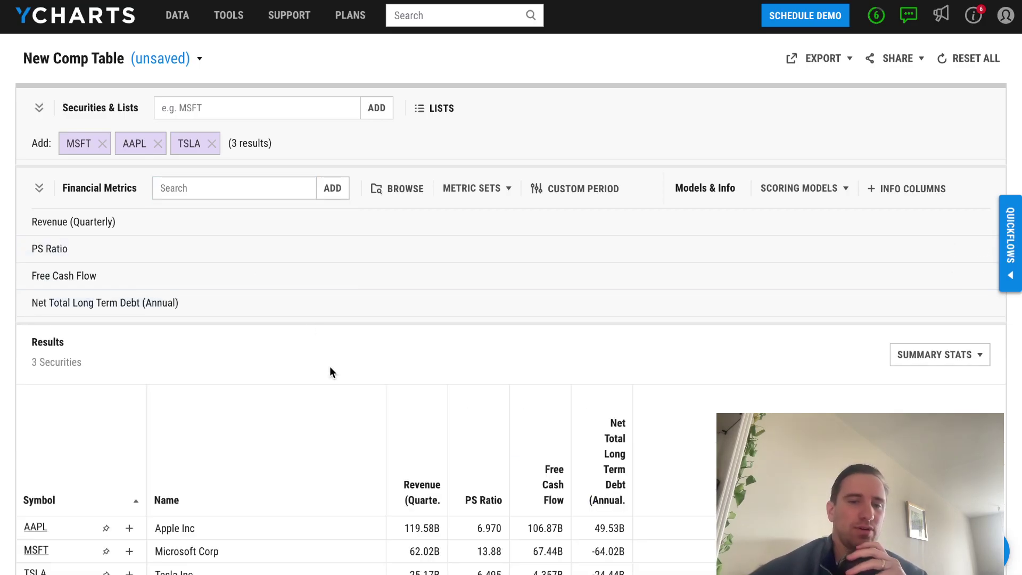
# Examine the comp table's revenue, PS ratio, free cash flow and long-term debt figures for Apple, Microsoft and Tesla
pyautogui.scroll(-1, 330, 371)
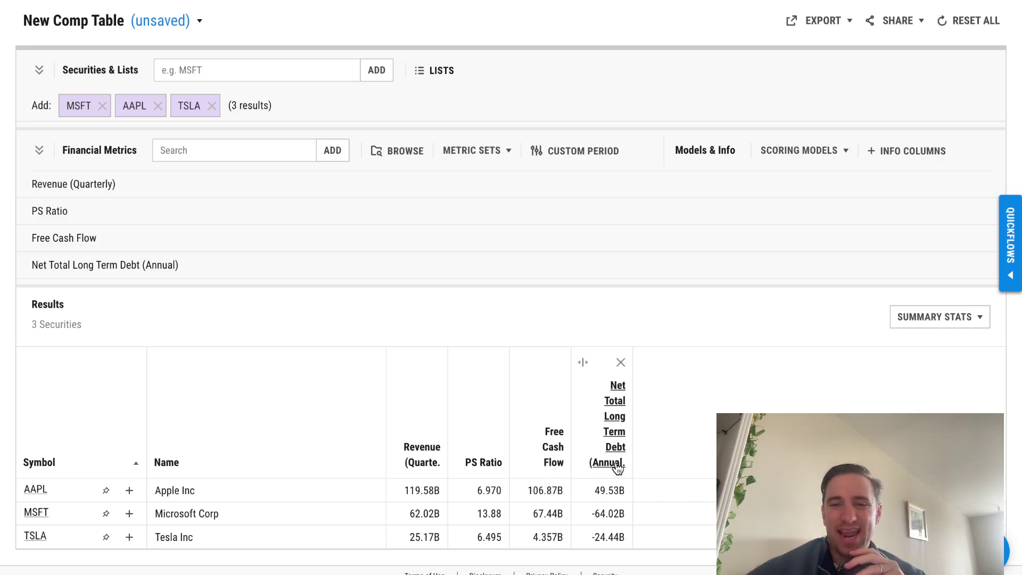
pyautogui.scroll(1, 439, 461)
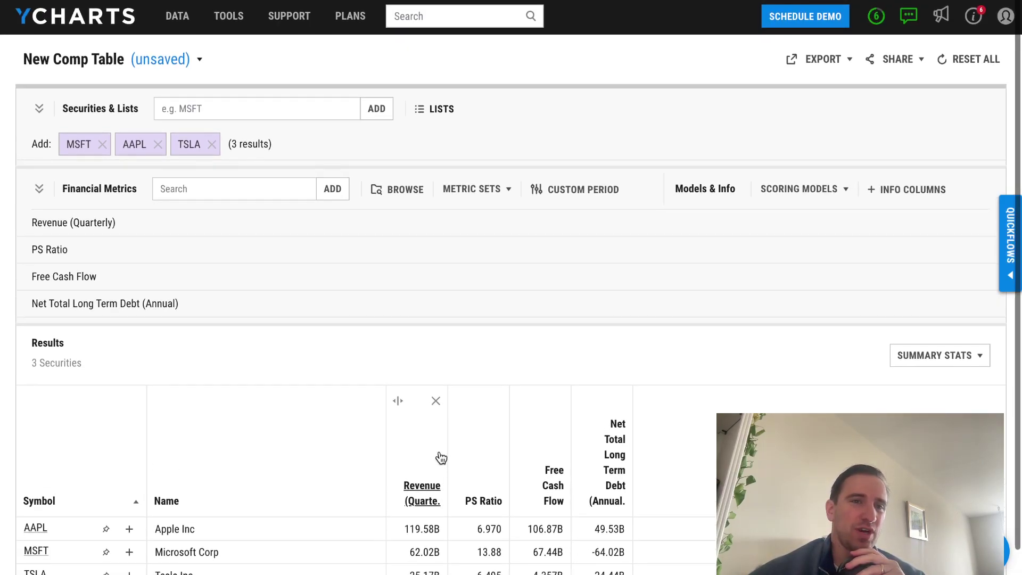
pyautogui.scroll(-1, 299, 392)
pyautogui.scroll(1, 299, 392)
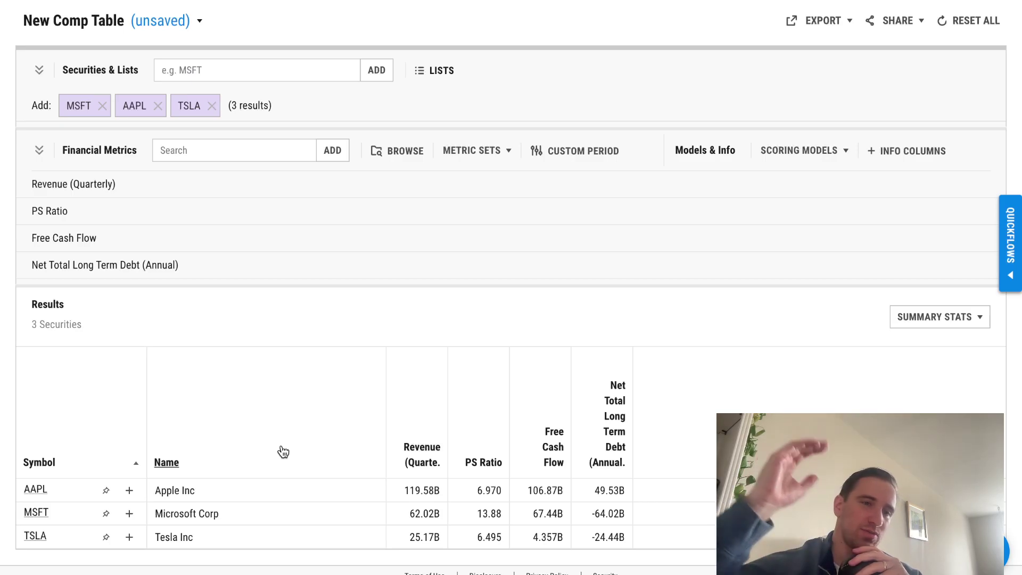
pyautogui.scroll(1, 283, 451)
pyautogui.scroll(-1, 283, 452)
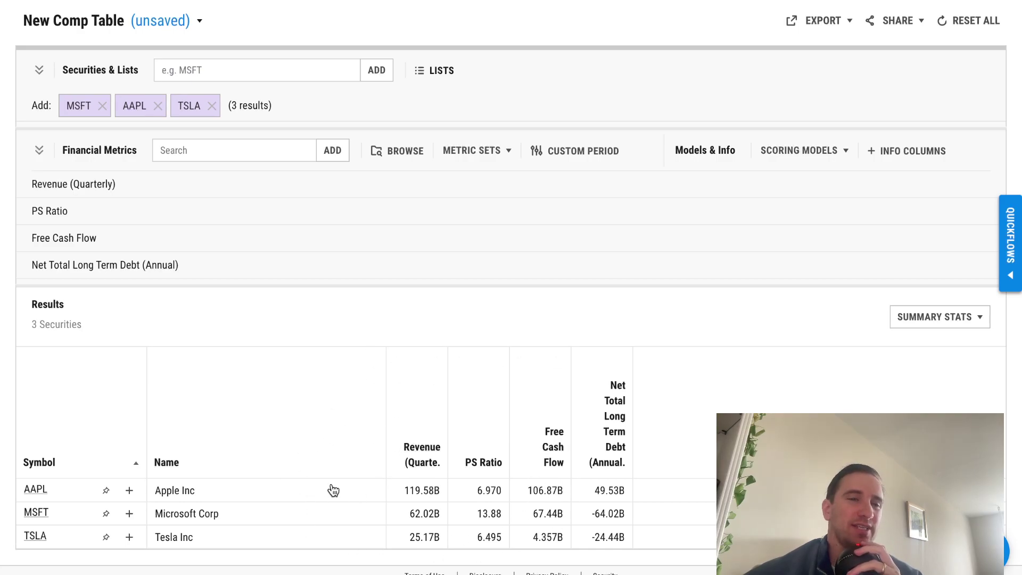
pyautogui.scroll(2, 333, 491)
# Open the Timeseries Analysis tool, view the Excel Add-In page and return to the timeseries page
pyautogui.click(229, 15)
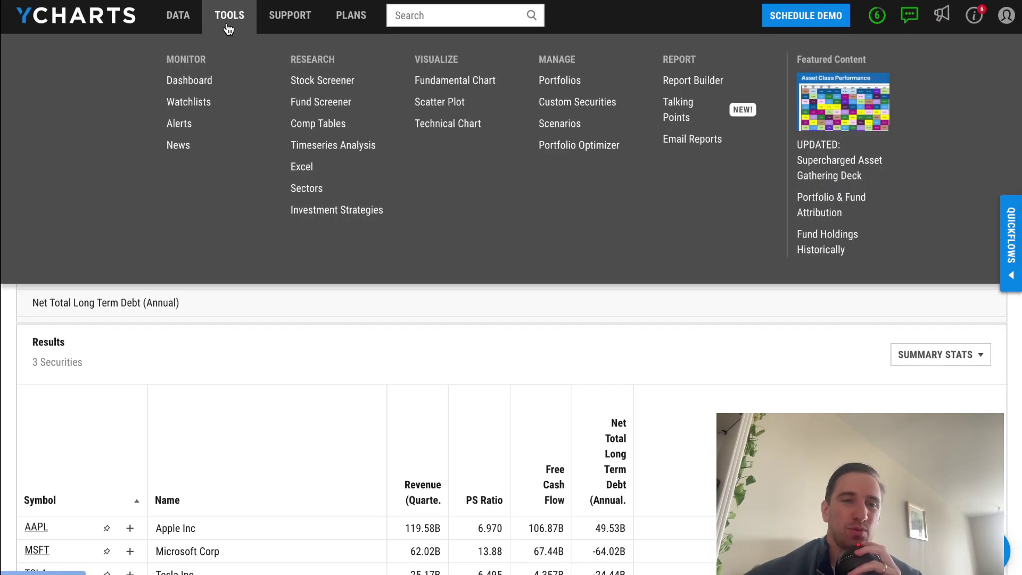
pyautogui.click(327, 147)
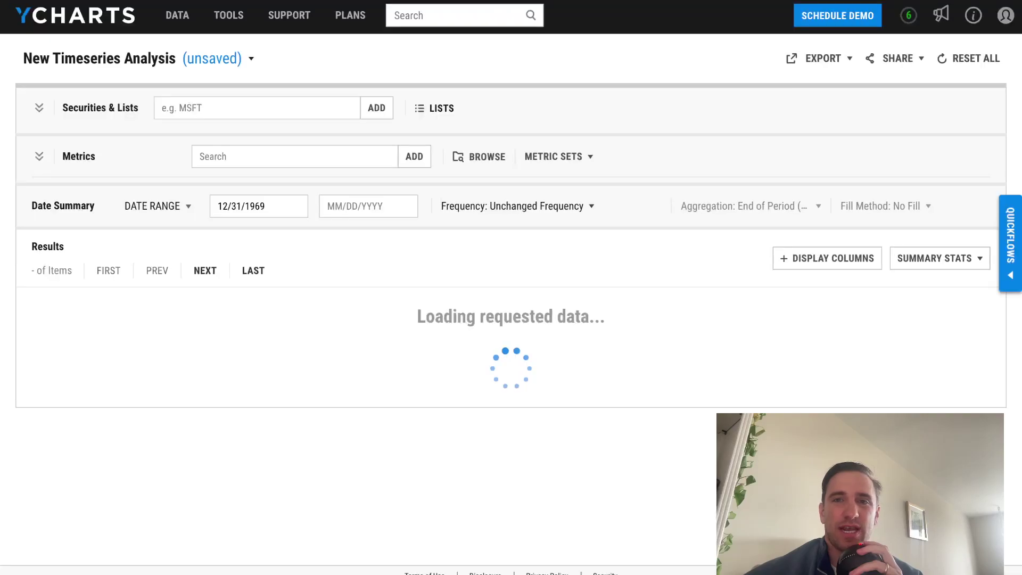
pyautogui.click(238, 17)
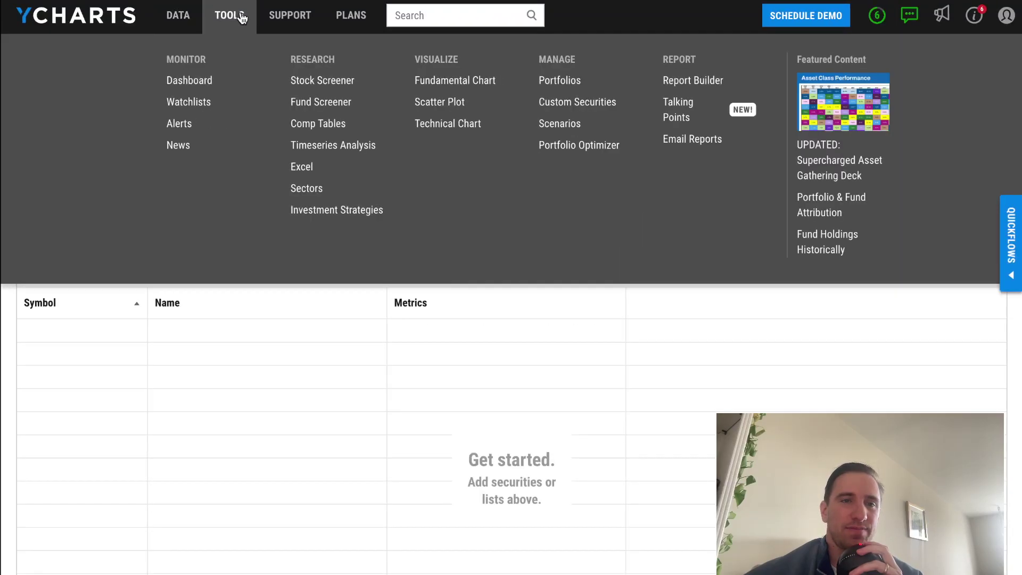
pyautogui.click(302, 167)
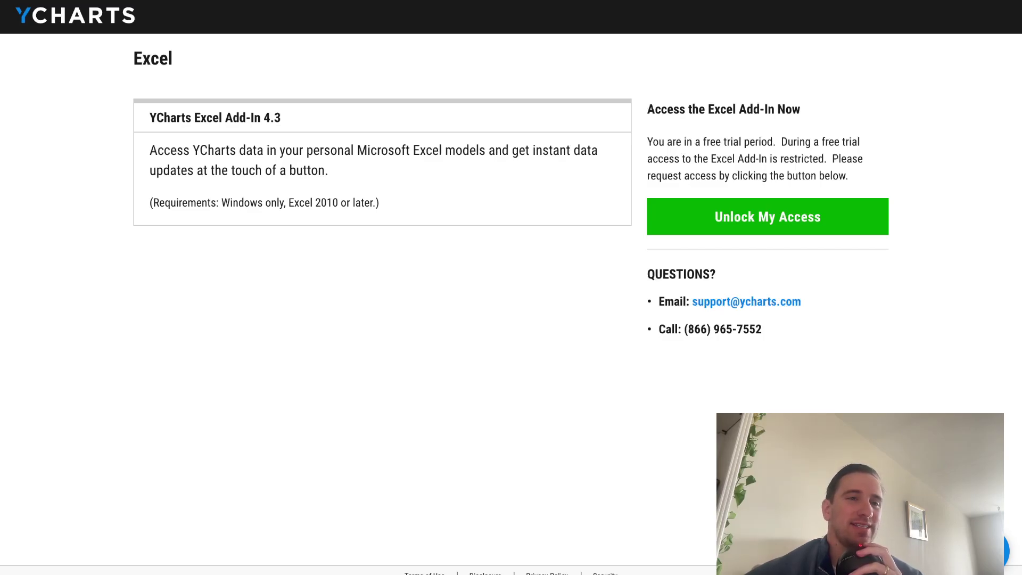
pyautogui.hotkey('alt', 'Left')
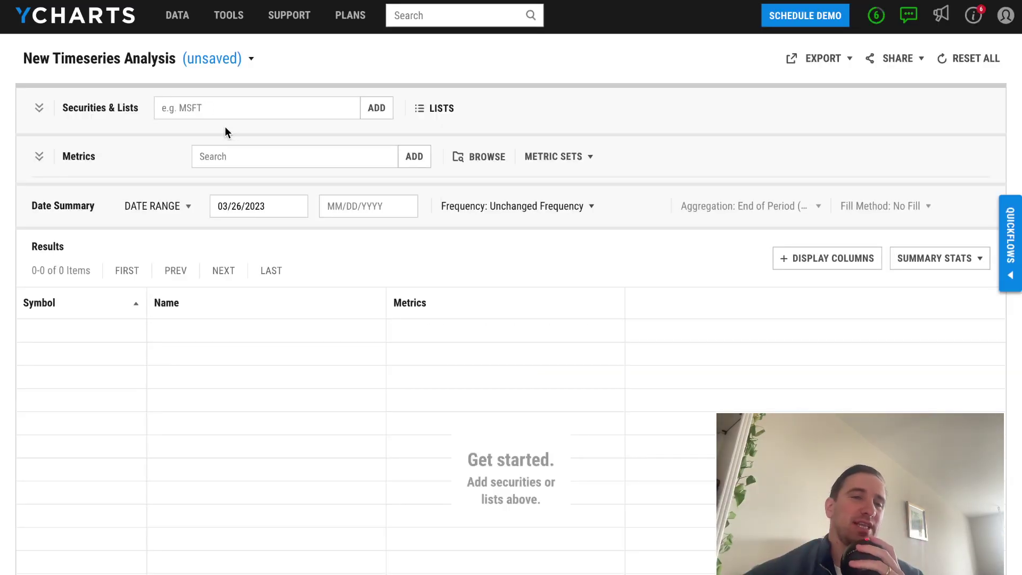
# View the United States sector and industry data and review the Large Cap Value investment strategy's stock list
pyautogui.moveTo(229, 16)
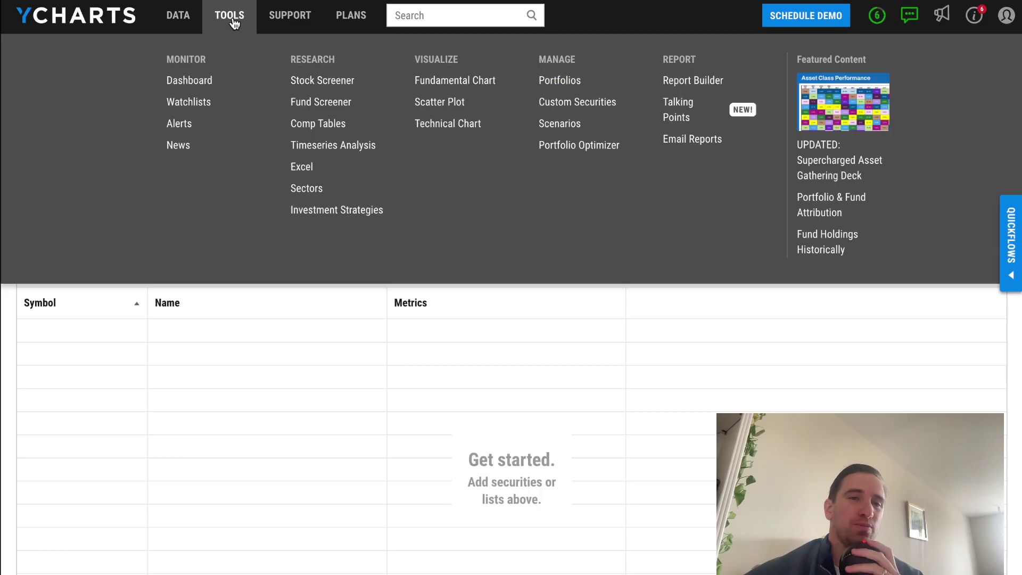
pyautogui.click(306, 189)
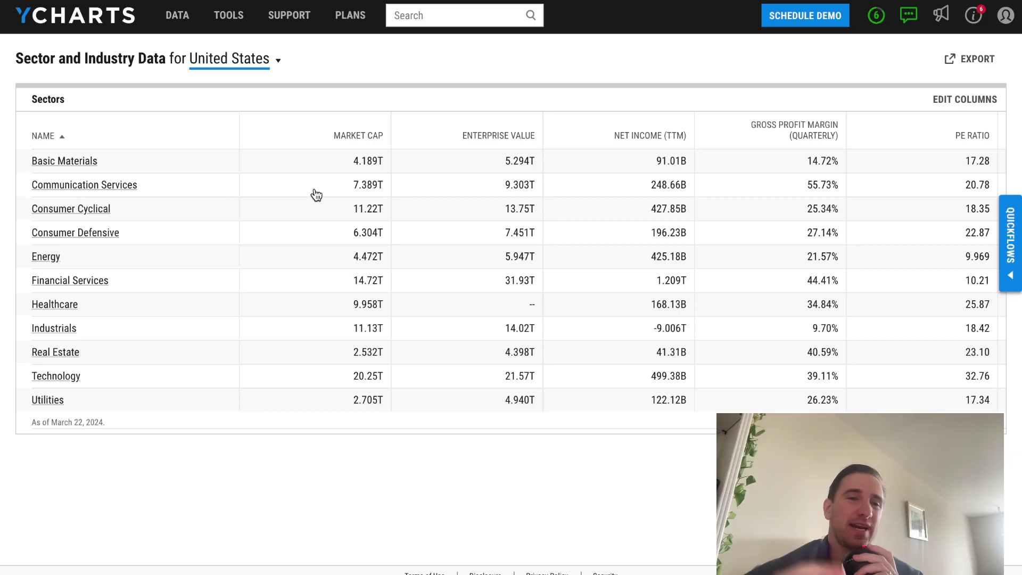
pyautogui.click(240, 21)
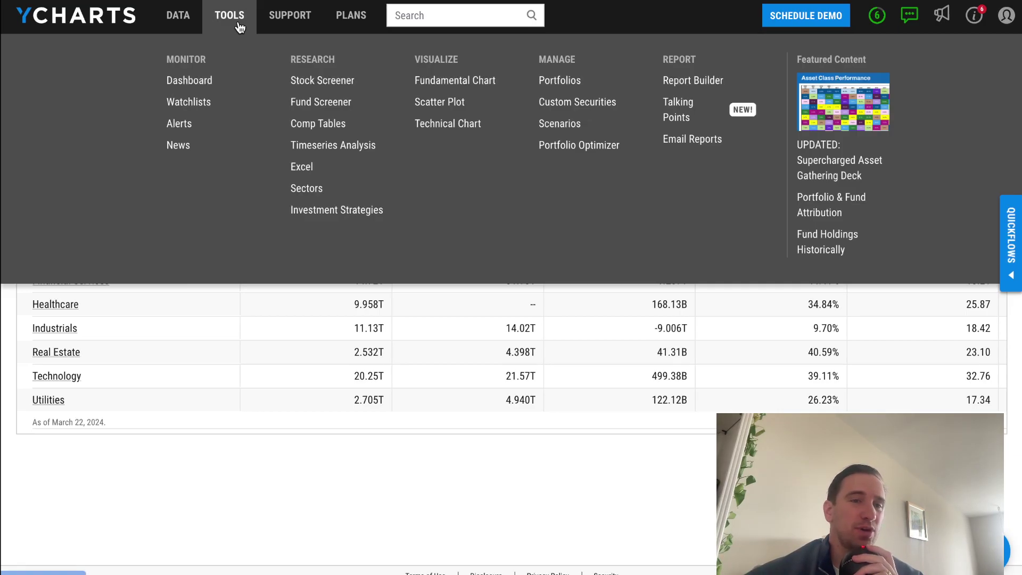
pyautogui.click(332, 212)
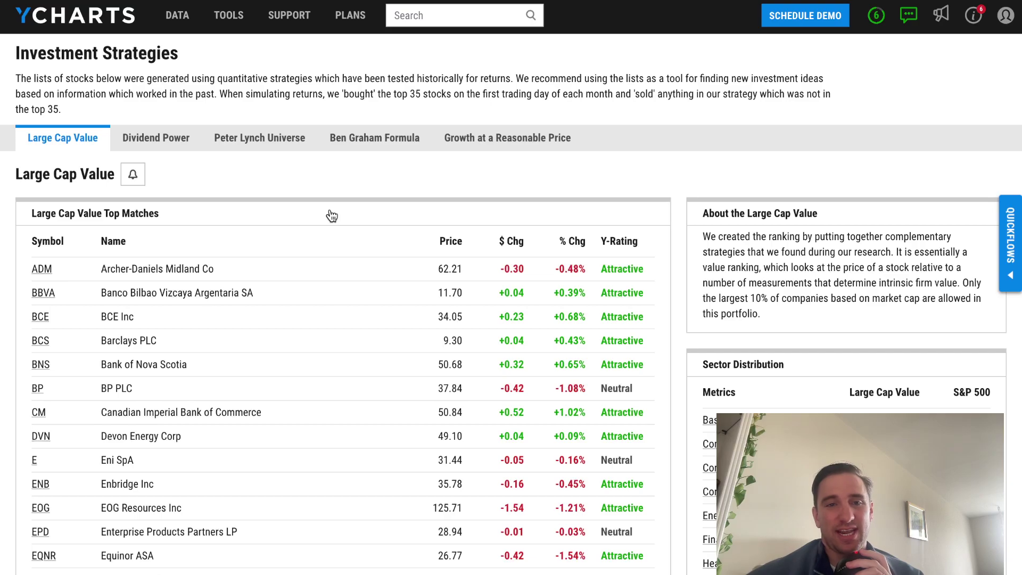
pyautogui.scroll(-2, 333, 216)
pyautogui.scroll(2, 332, 215)
pyautogui.scroll(-10, 332, 215)
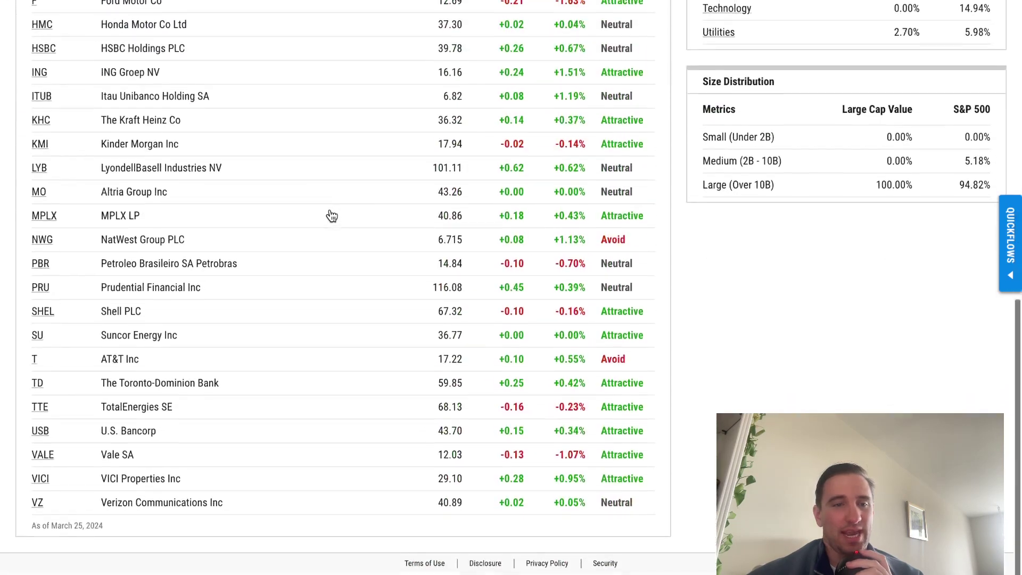
pyautogui.scroll(1, 332, 216)
pyautogui.scroll(10, 332, 215)
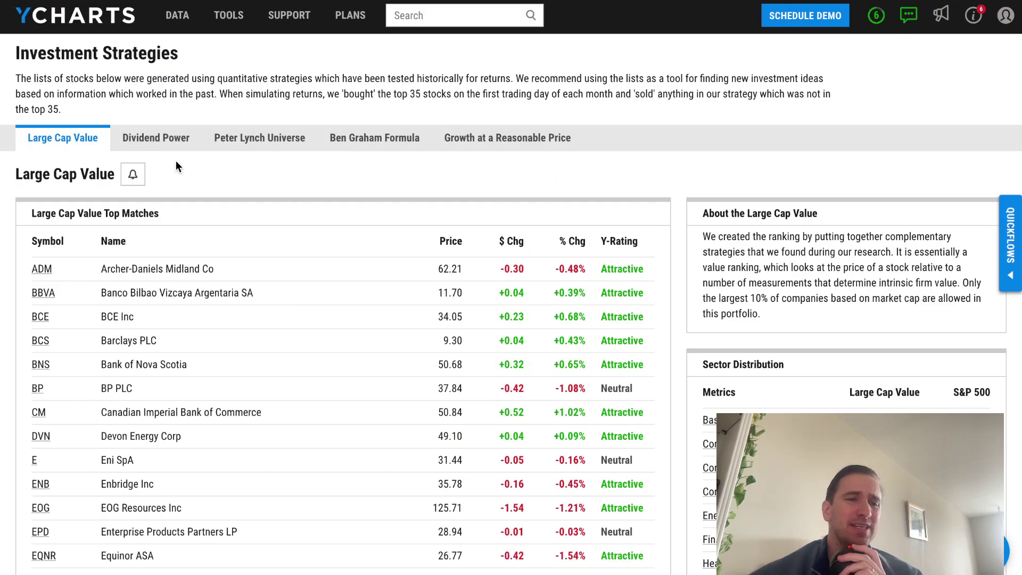
# Open the Peter Lynch Universe strategy, highlight its description and look through its matching stocks
pyautogui.click(266, 141)
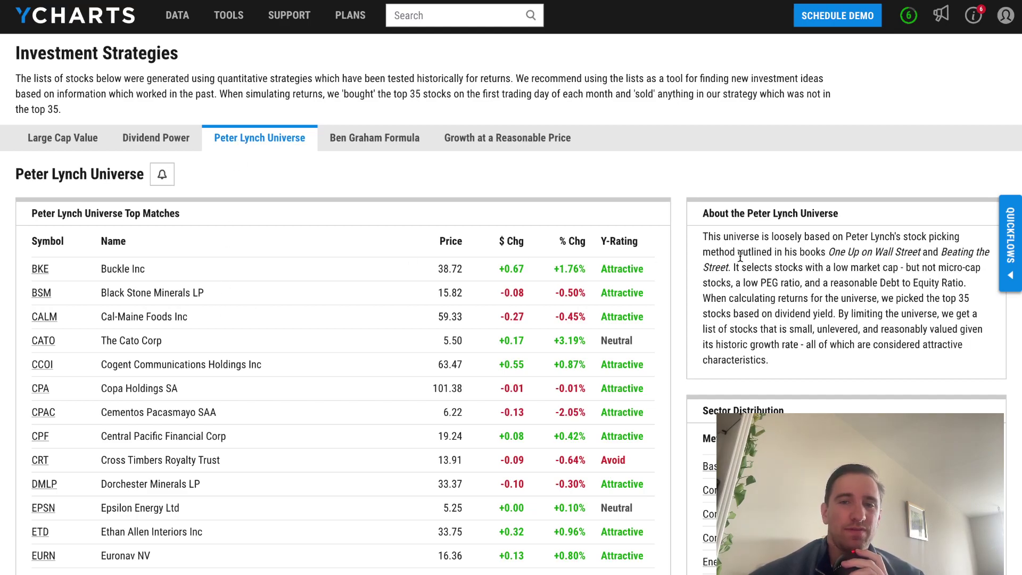
pyautogui.moveTo(704, 236); pyautogui.dragTo(800, 357)
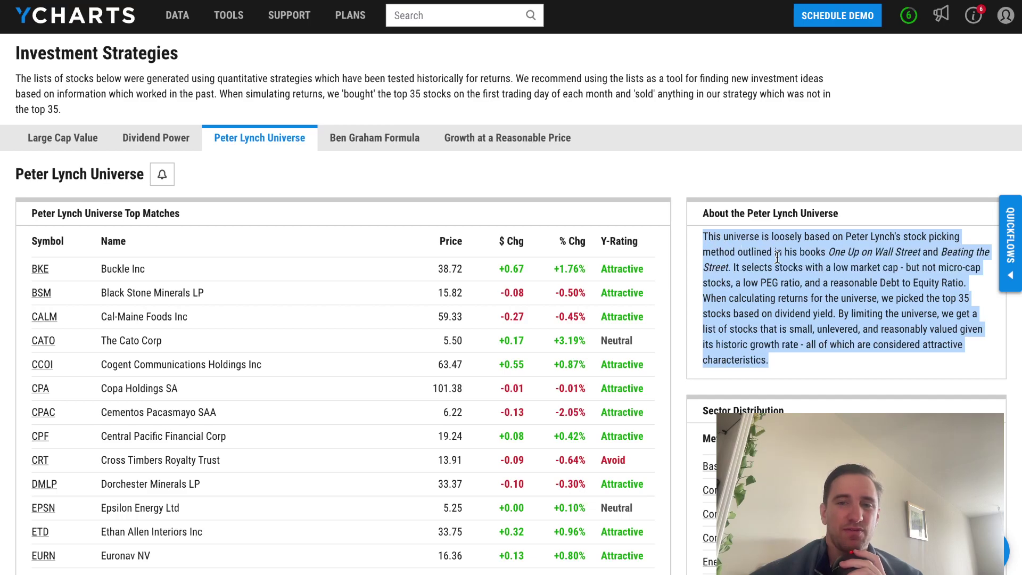
pyautogui.scroll(-10, 236, 400)
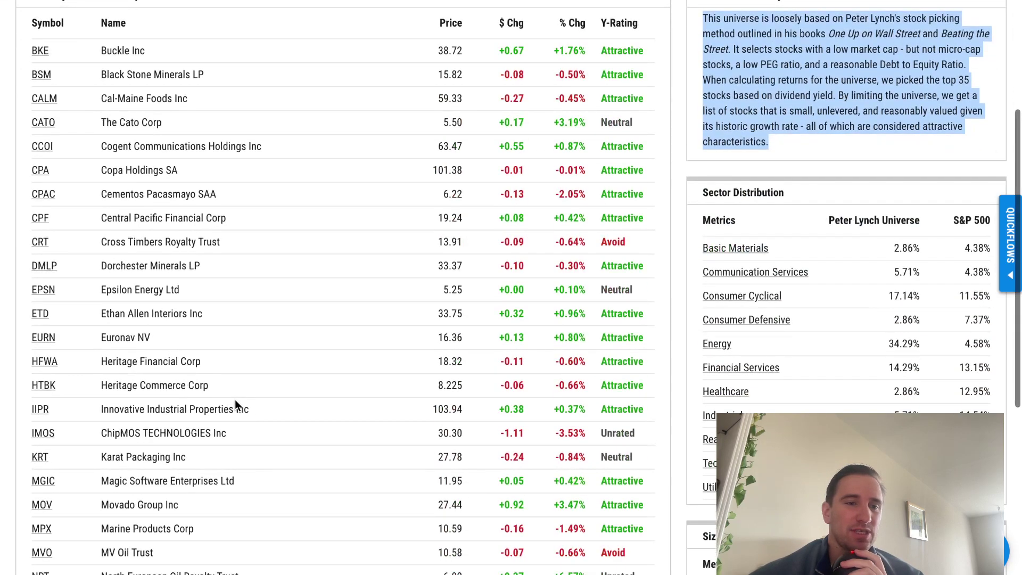
pyautogui.scroll(10, 235, 399)
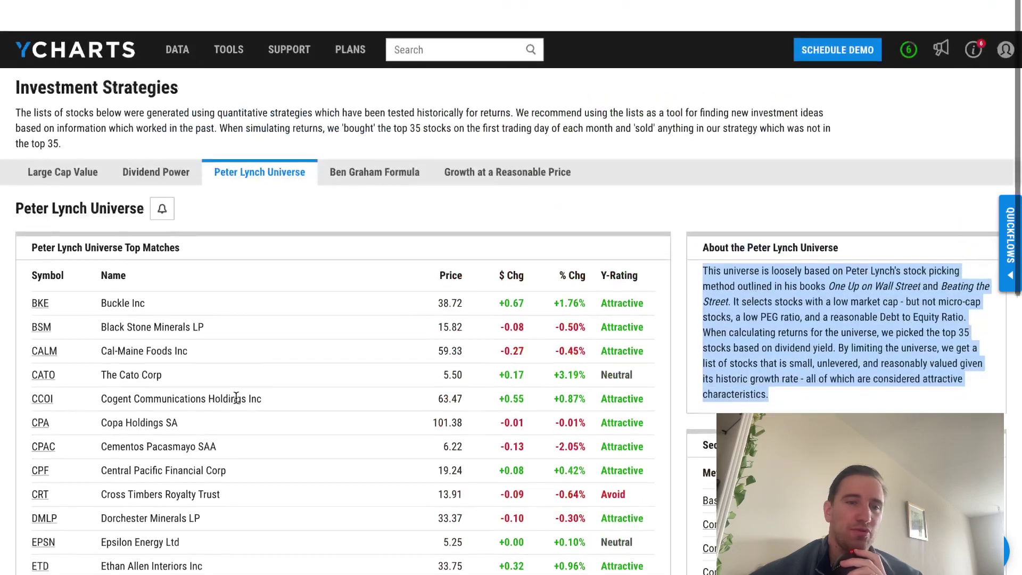
pyautogui.scroll(-1, 235, 399)
# View the Scatter Plot tool and open a new technical chart
pyautogui.moveTo(241, 17)
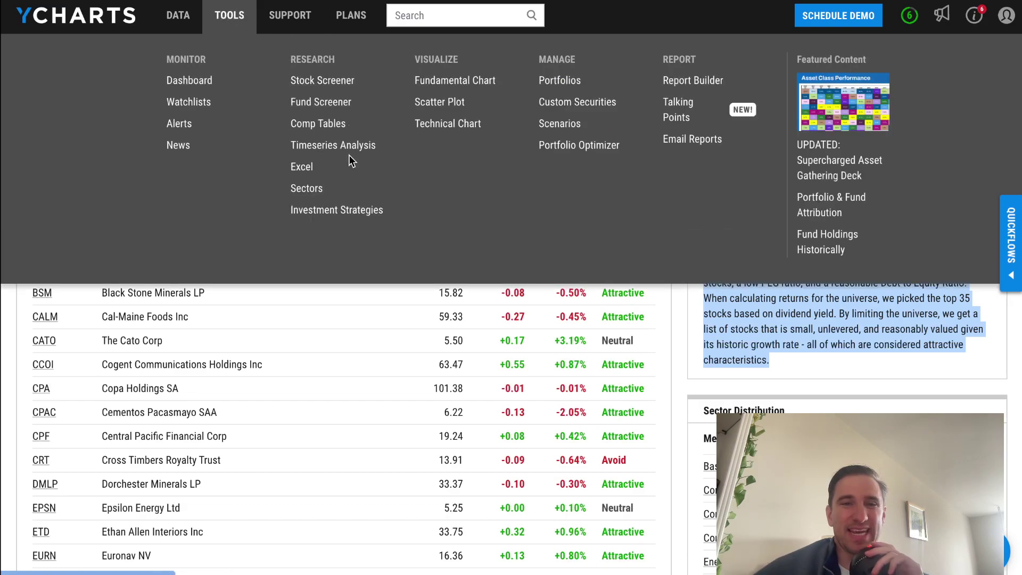
pyautogui.click(440, 102)
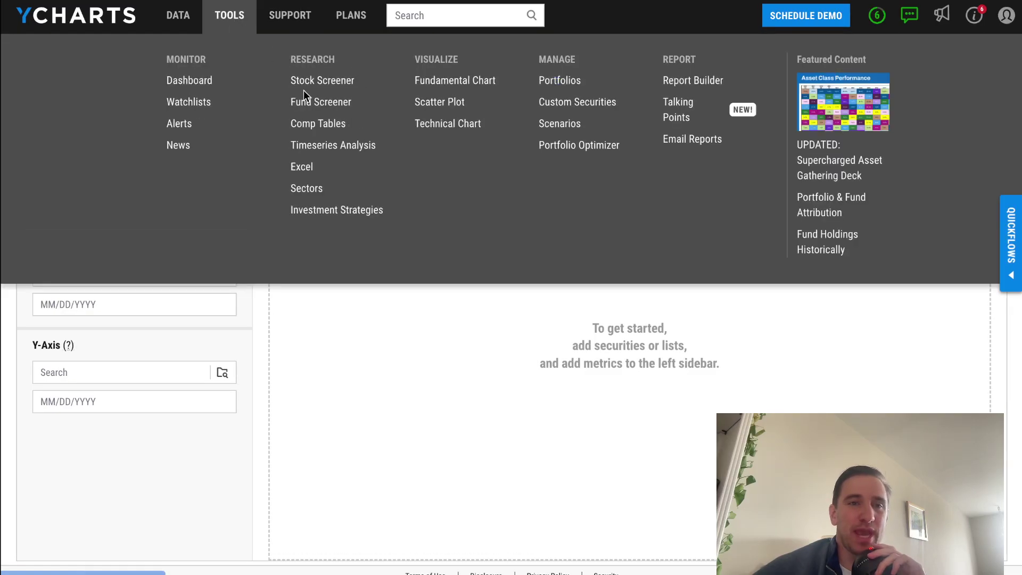
pyautogui.click(450, 124)
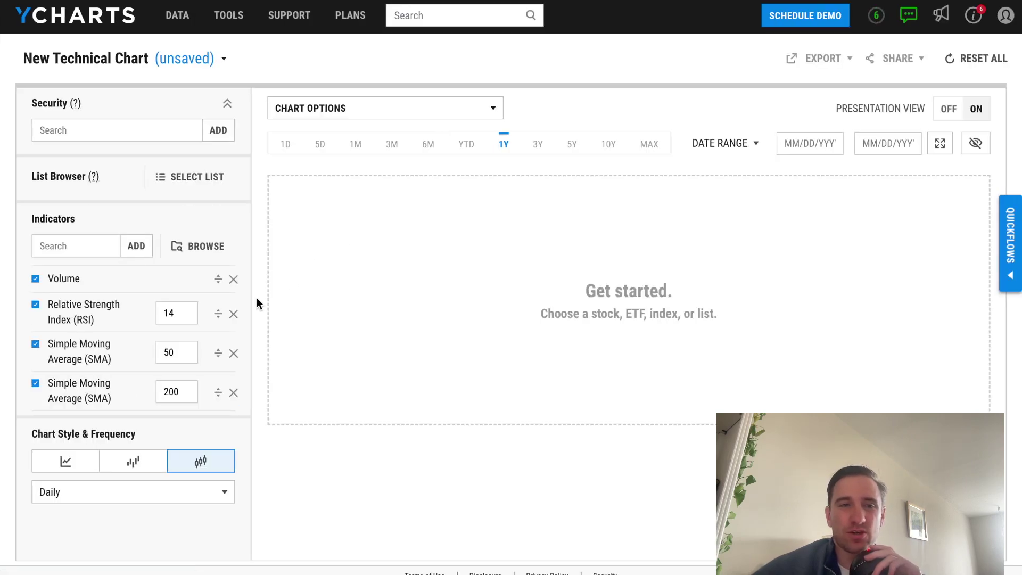
# Add Apple Inc (AAPL) as the security of the technical chart
pyautogui.click(107, 134)
pyautogui.write('aappl')
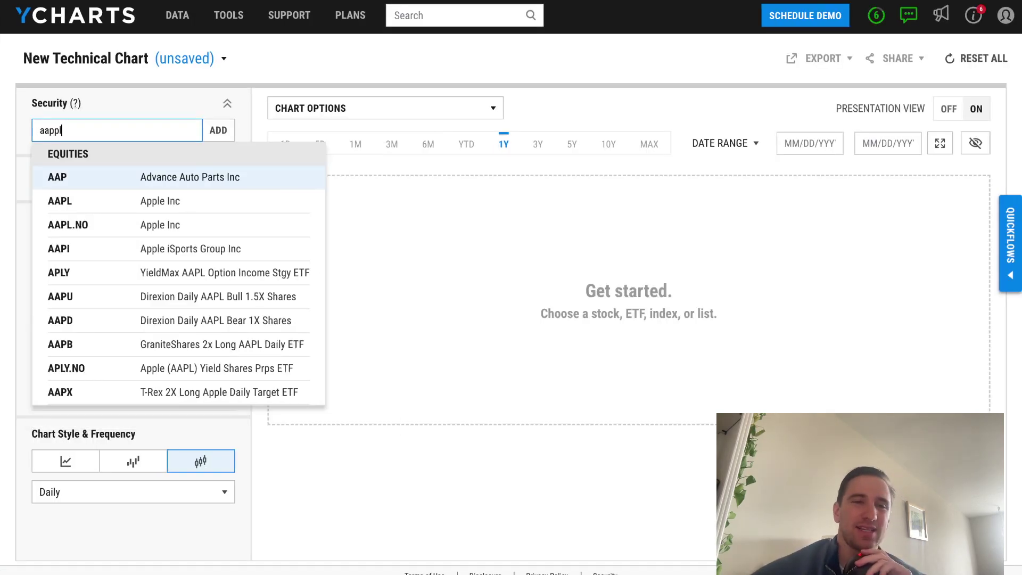
pyautogui.press('BackSpace')
pyautogui.press('BackSpace')
pyautogui.write('l')
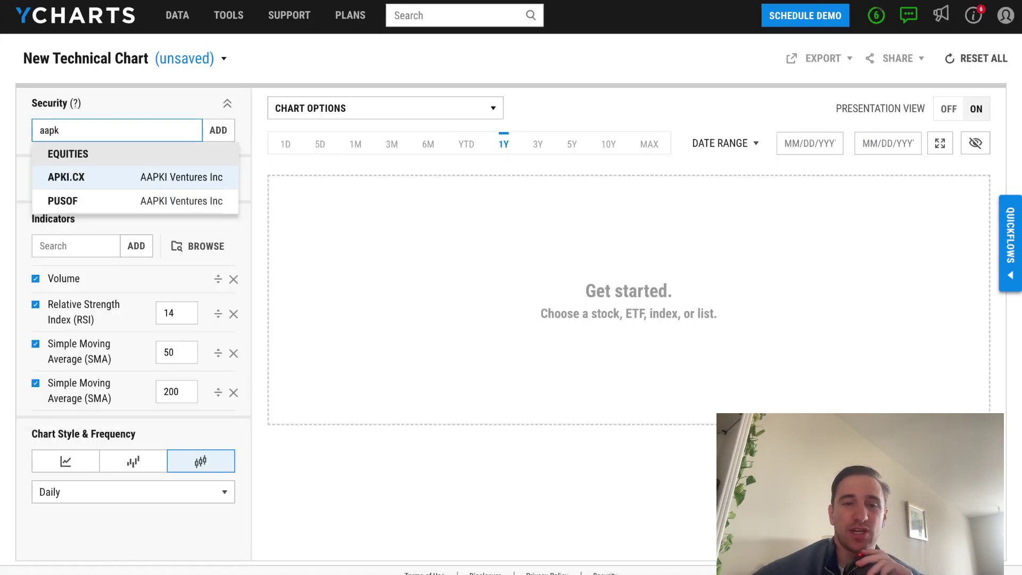
pyautogui.click(124, 177)
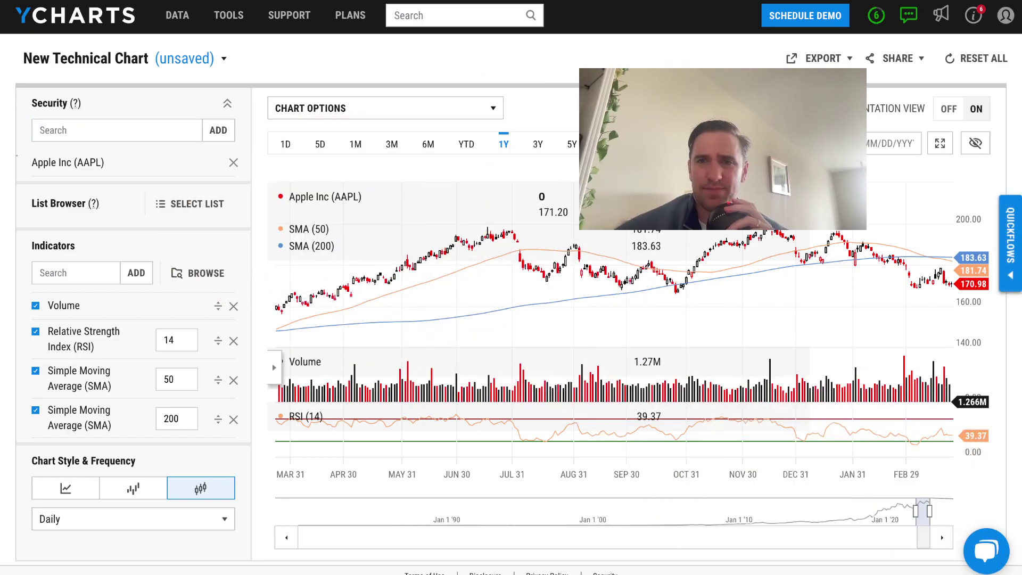
pyautogui.click(80, 258)
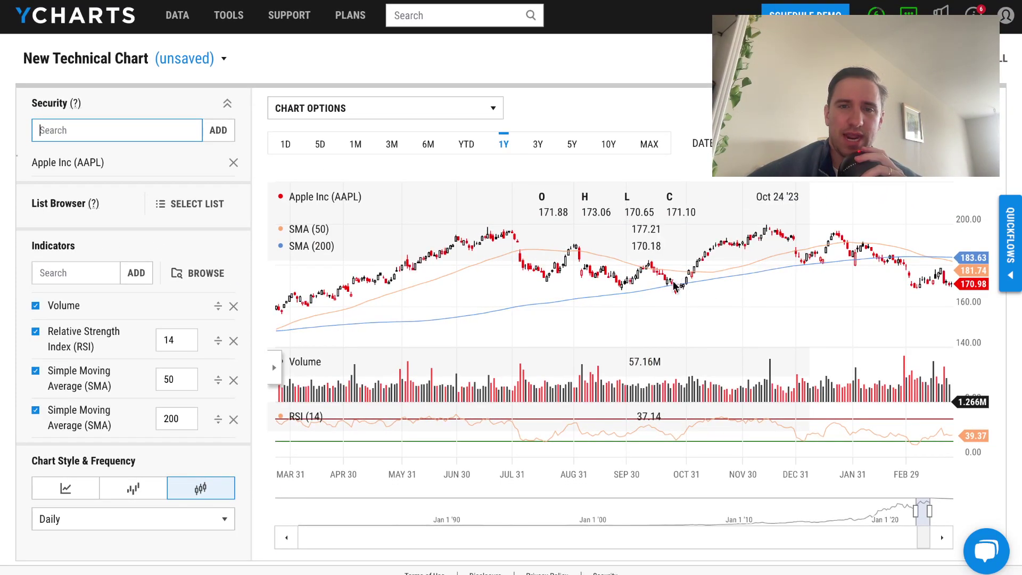
# Set the technical chart's time range to 3M and remove the RSI and 200-period SMA indicators
pyautogui.click(467, 143)
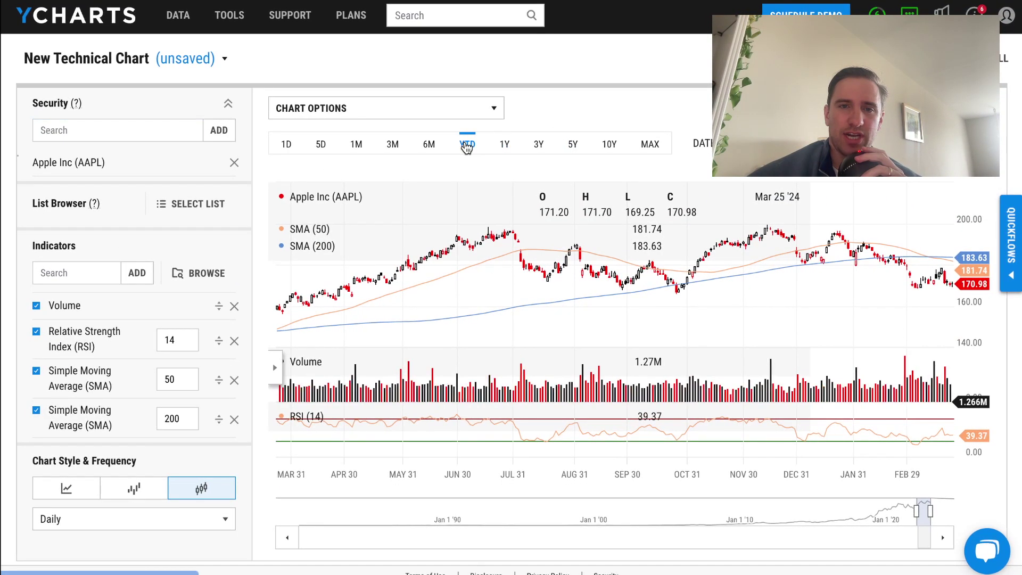
pyautogui.click(429, 145)
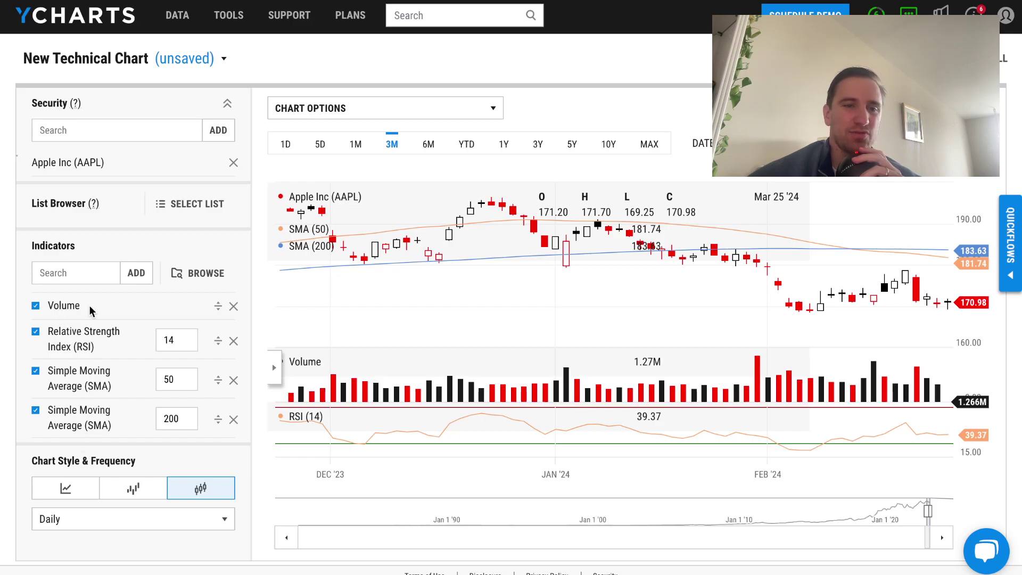
pyautogui.click(233, 341)
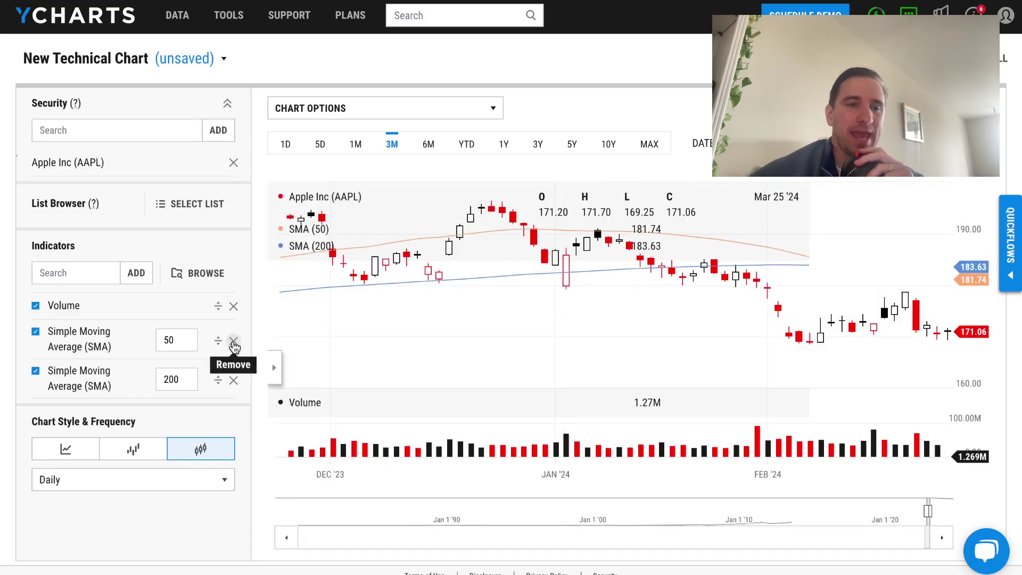
pyautogui.click(233, 380)
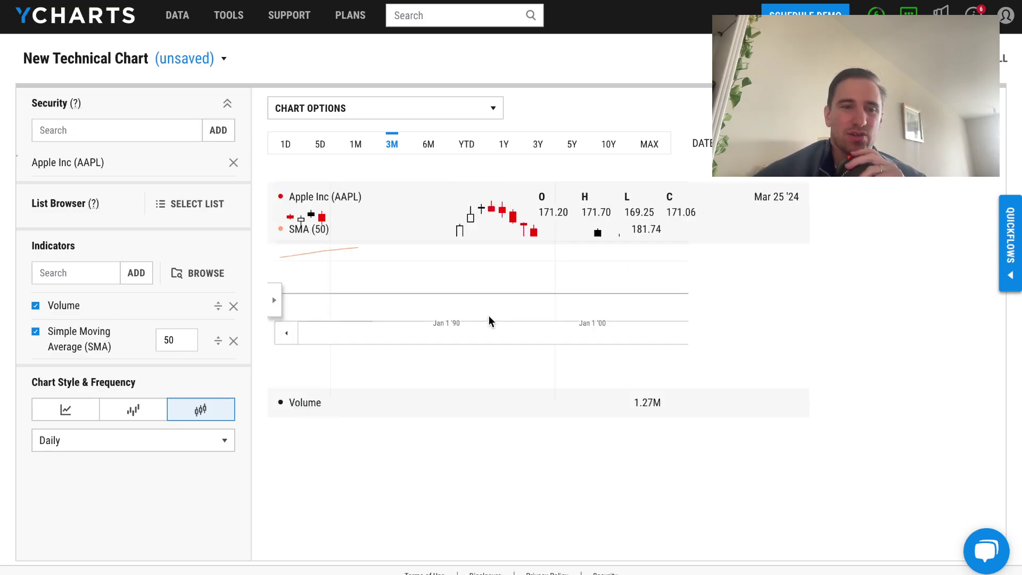
# Switch the Apple chart to the line style and turn on the log scale
pyautogui.click(68, 414)
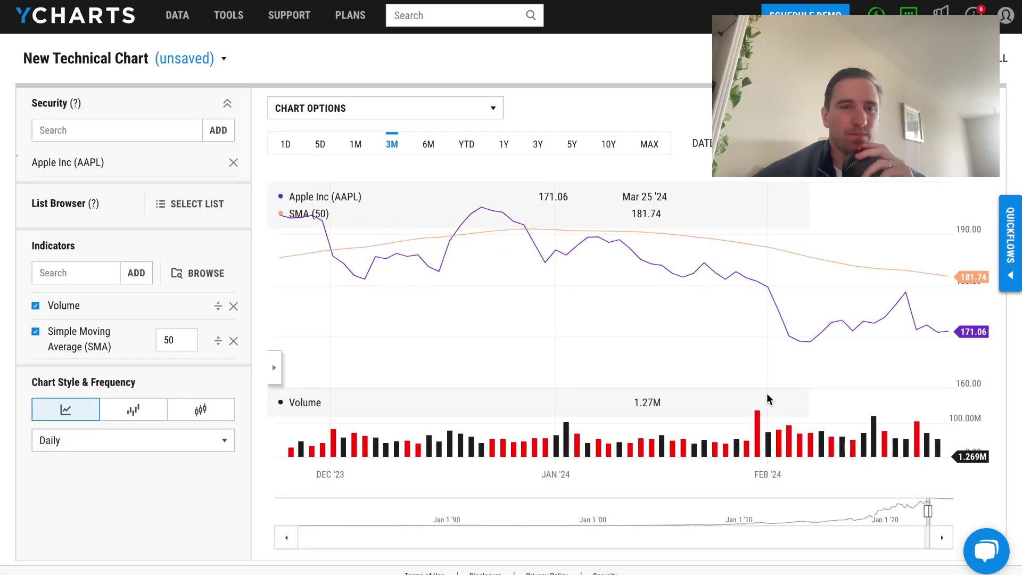
pyautogui.click(465, 105)
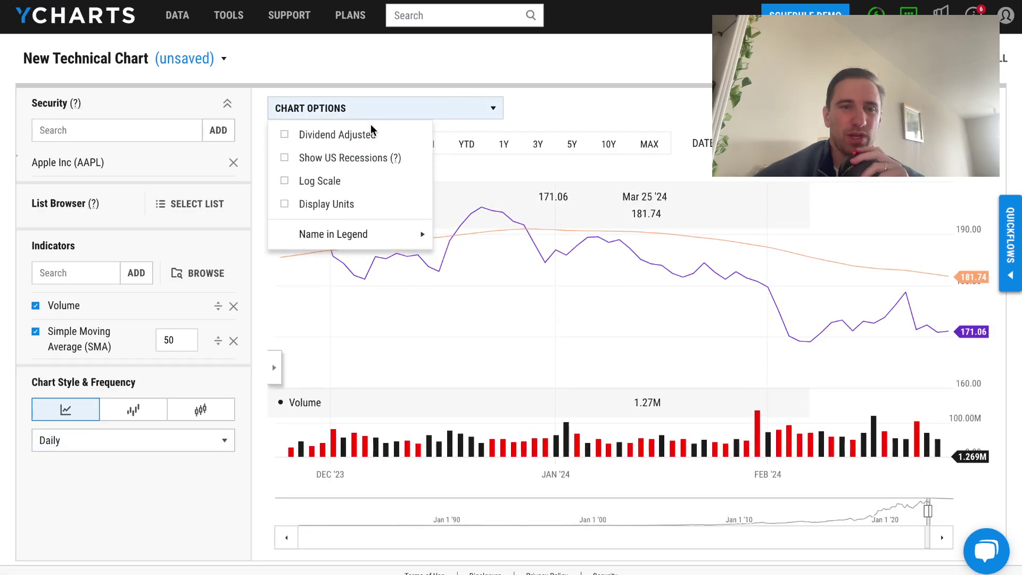
pyautogui.click(334, 182)
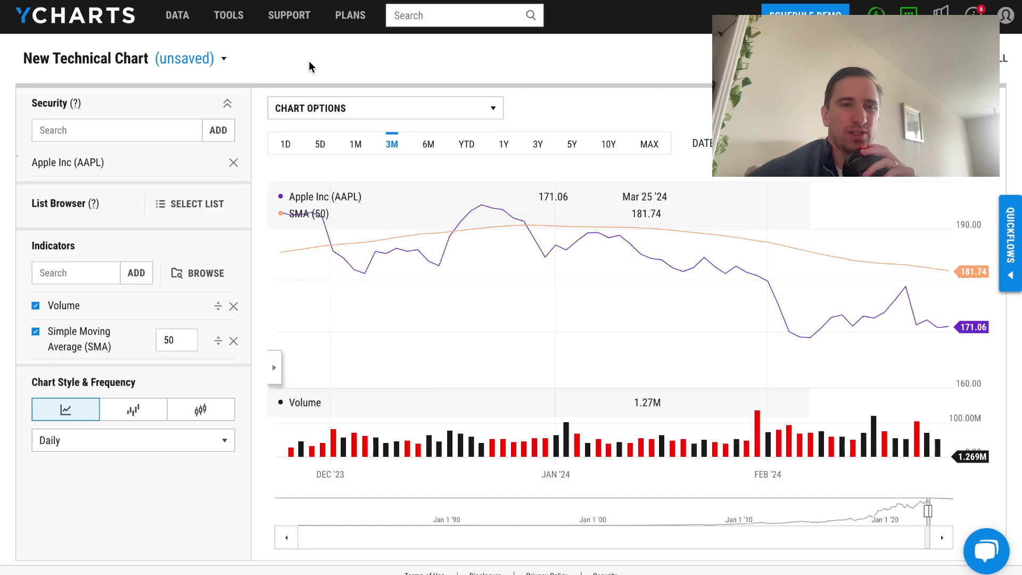
# Open the list of portfolios
pyautogui.moveTo(238, 27)
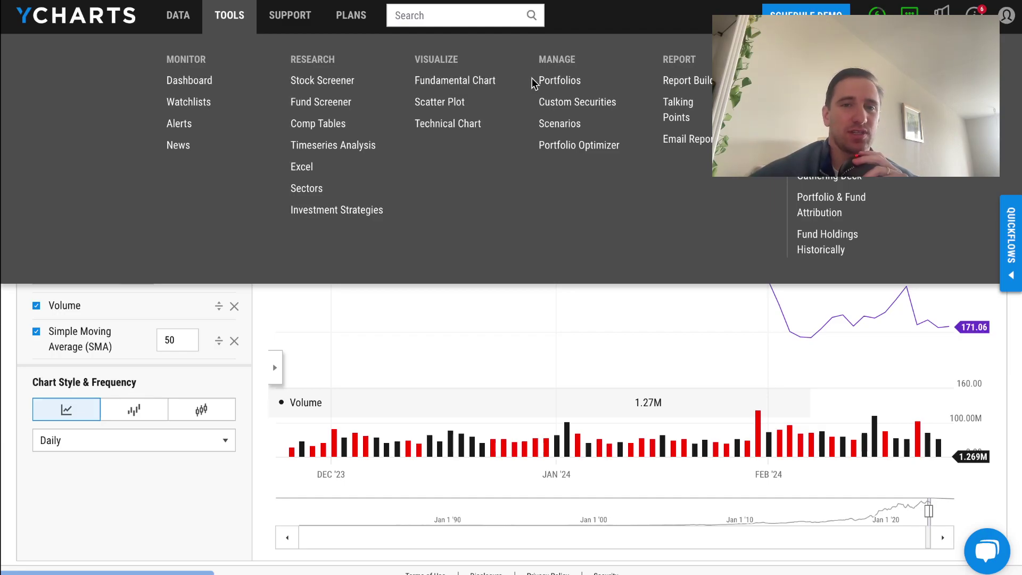
pyautogui.click(565, 83)
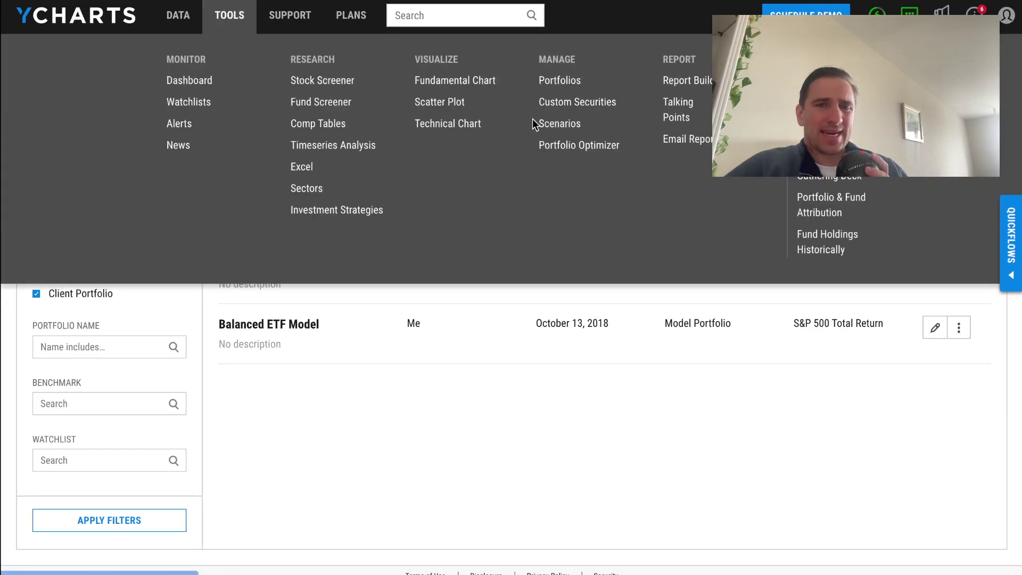
# Open the Portfolio Optimizer and view its Correlation Heatmap and Efficient Frontier and Portfolio Summary sections
pyautogui.click(570, 146)
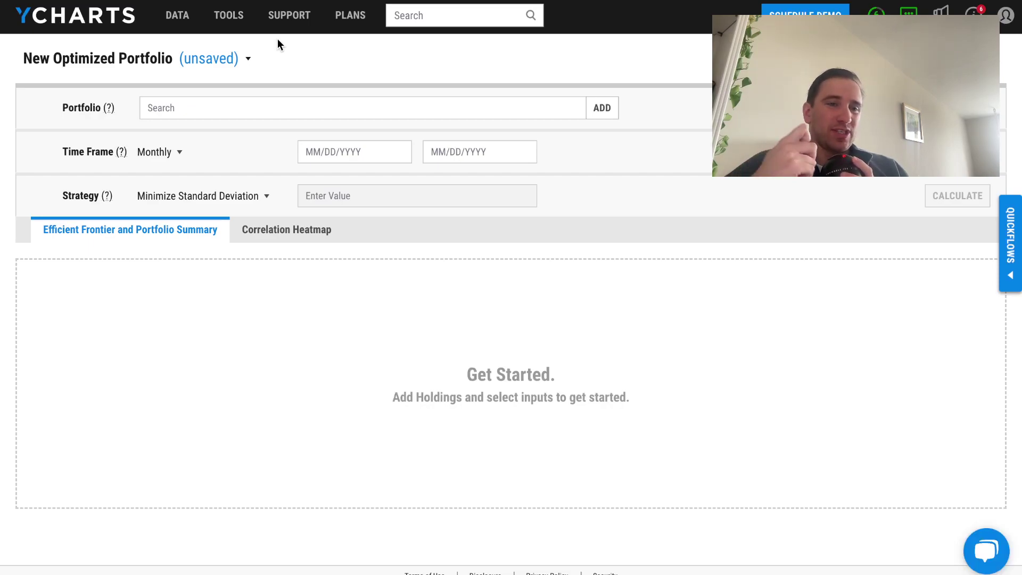
pyautogui.click(312, 233)
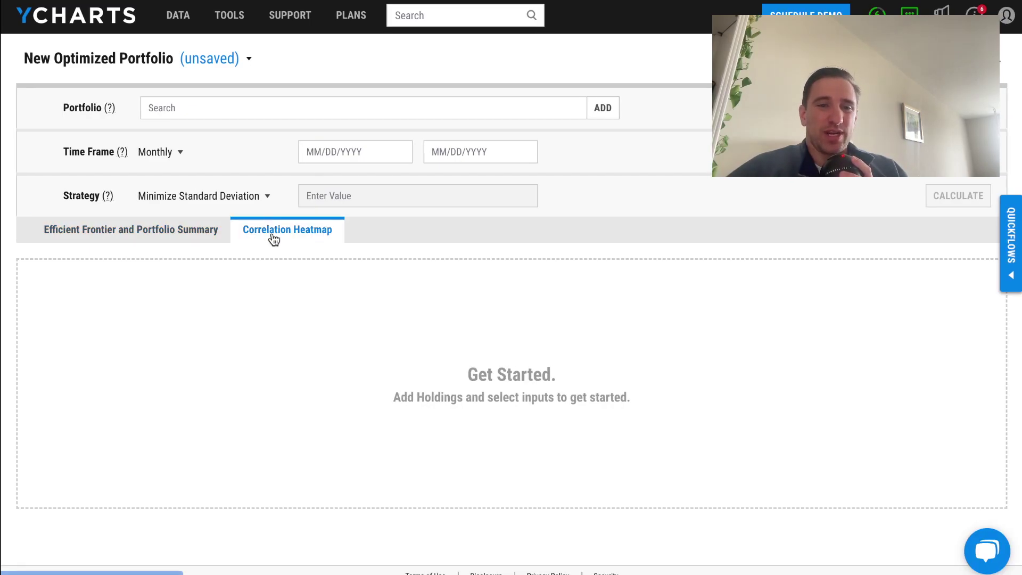
pyautogui.click(202, 236)
pyautogui.click(240, 26)
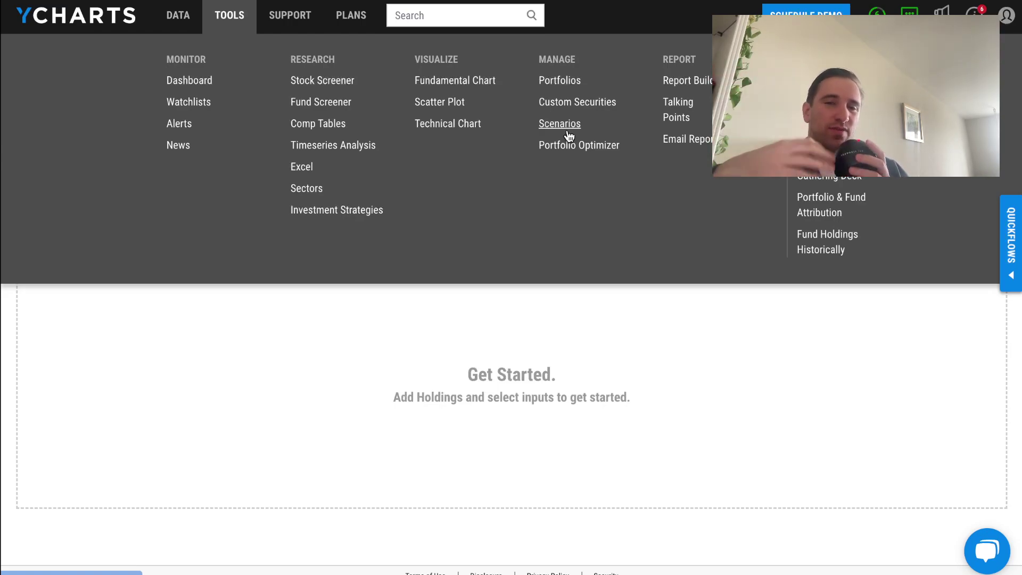
pyautogui.click(588, 156)
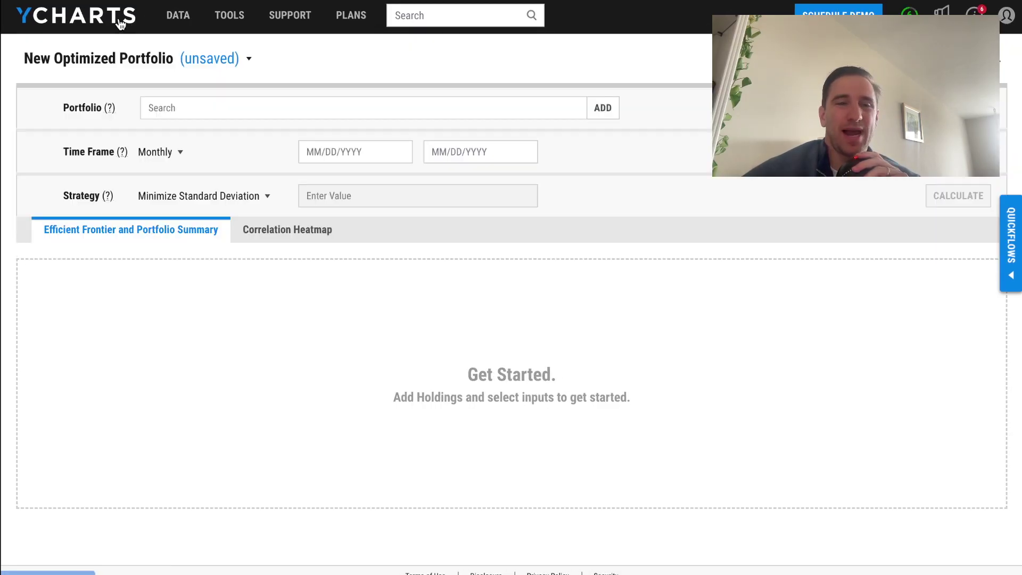
# Return to the Default dashboard and look over its widgets
pyautogui.click(119, 24)
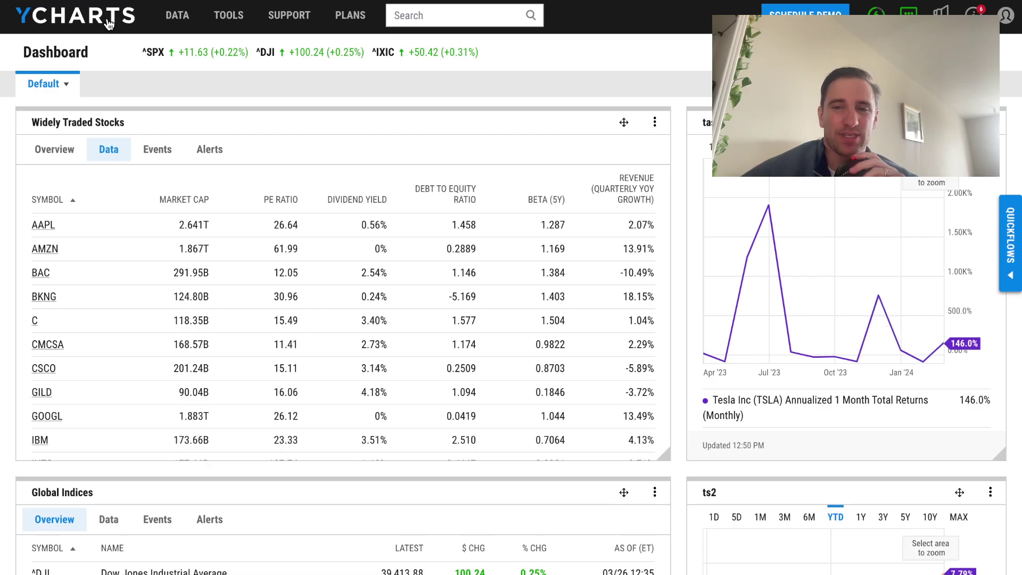
pyautogui.moveTo(177, 16)
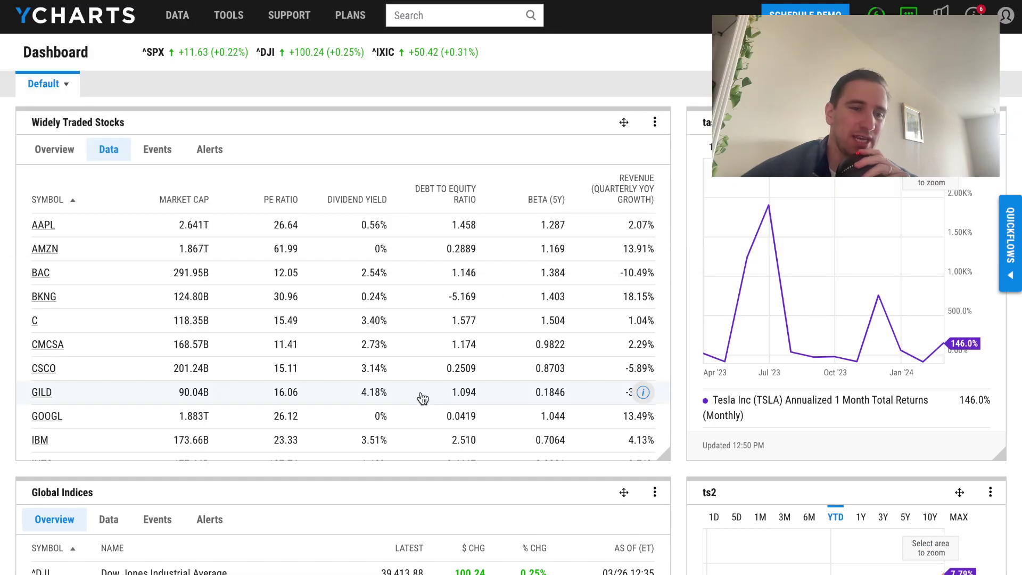
pyautogui.scroll(-5, 422, 398)
pyautogui.scroll(5, 422, 397)
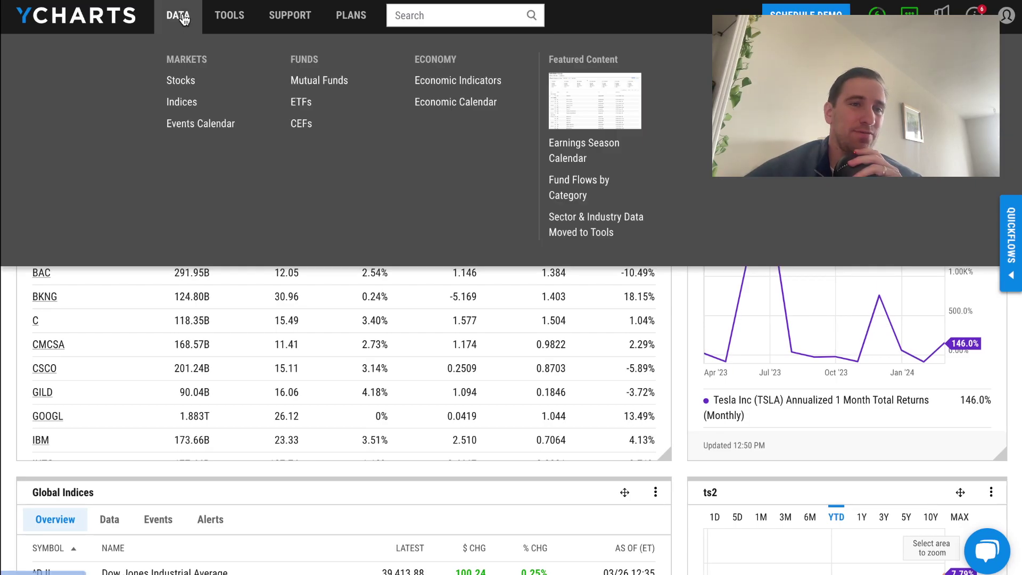
# Open a new, blank fundamental chart
pyautogui.moveTo(244, 18)
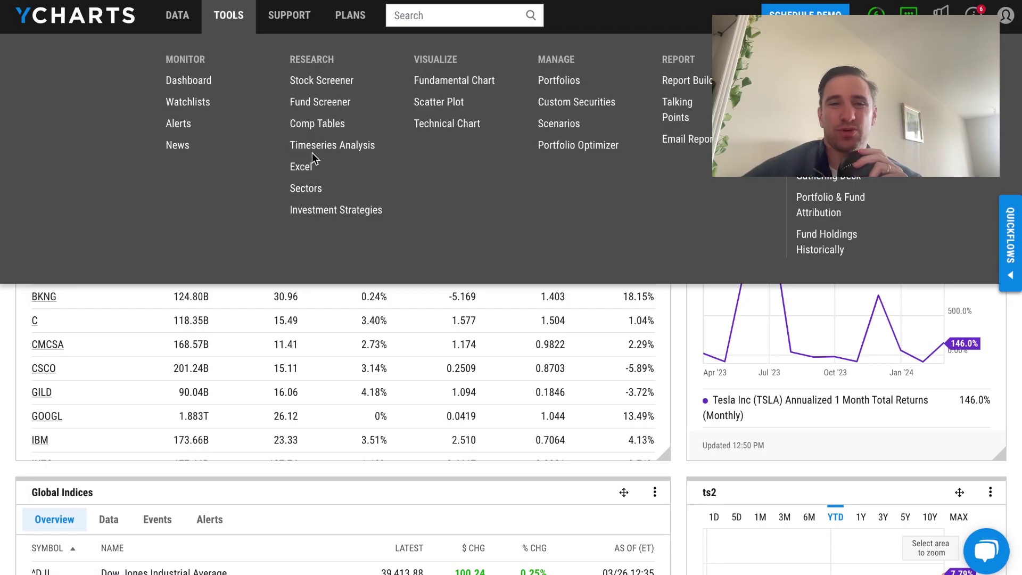
pyautogui.click(441, 83)
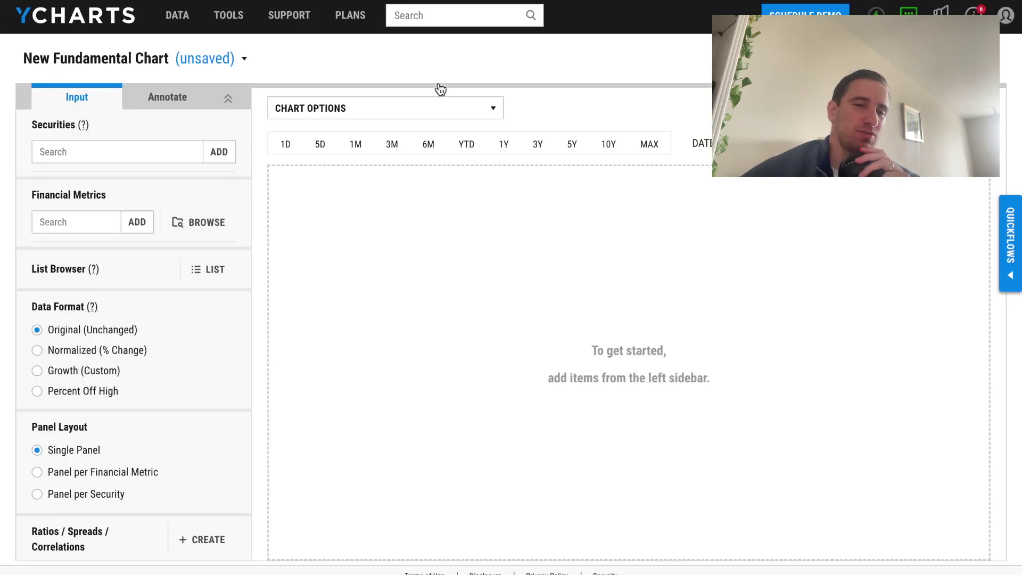